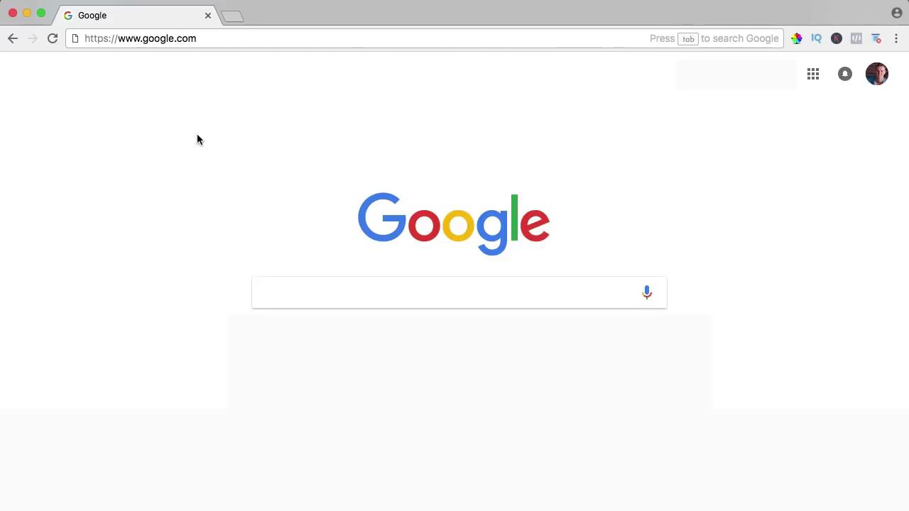
# Load elementor2018.com and go to its Elementor PRO page.
pyautogui.click(188, 38)
pyautogui.write('elementor2')
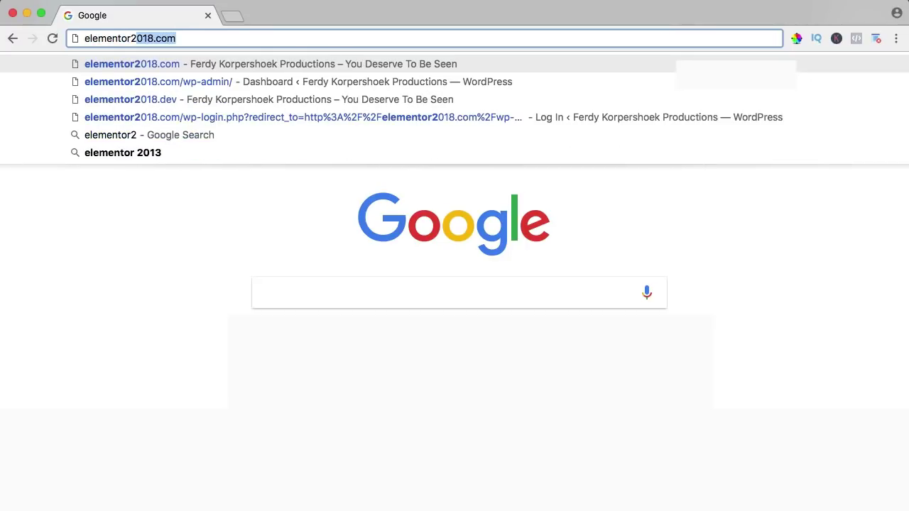
pyautogui.write('018.co')
pyautogui.press('Return')
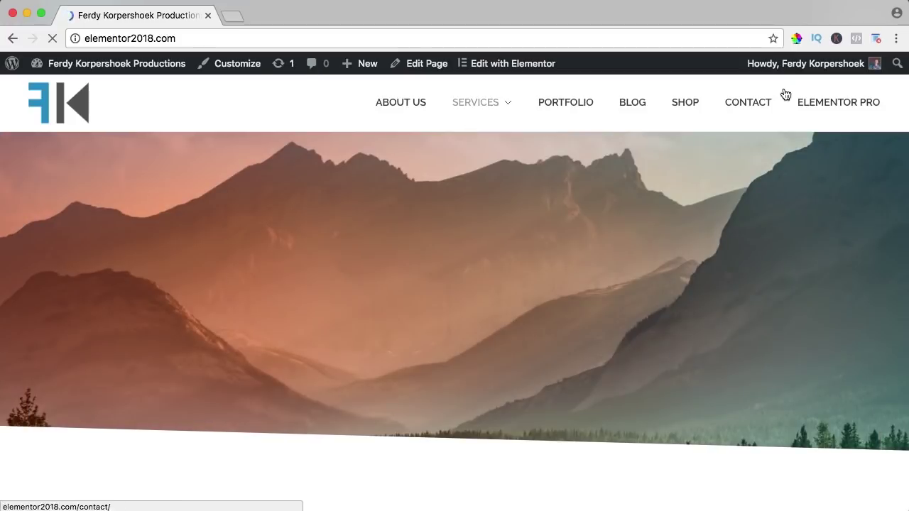
pyautogui.click(820, 106)
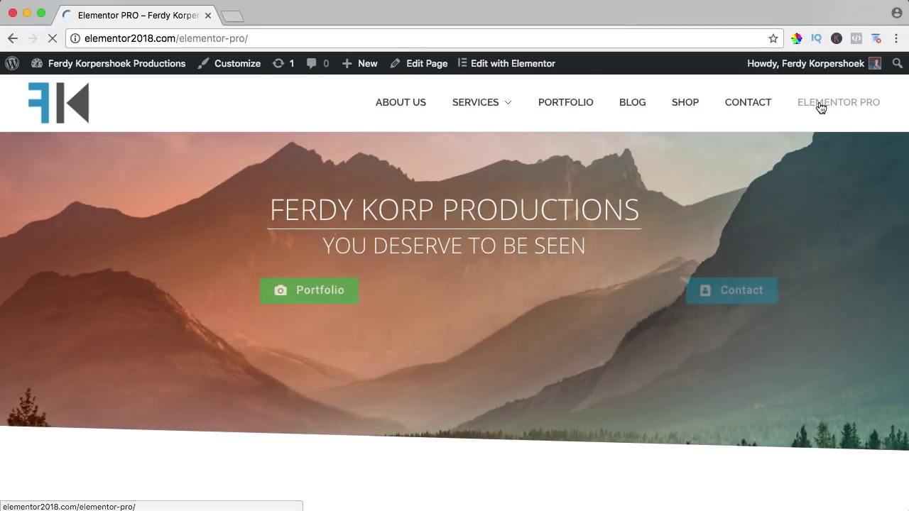
pyautogui.scroll(-15, 702, 153)
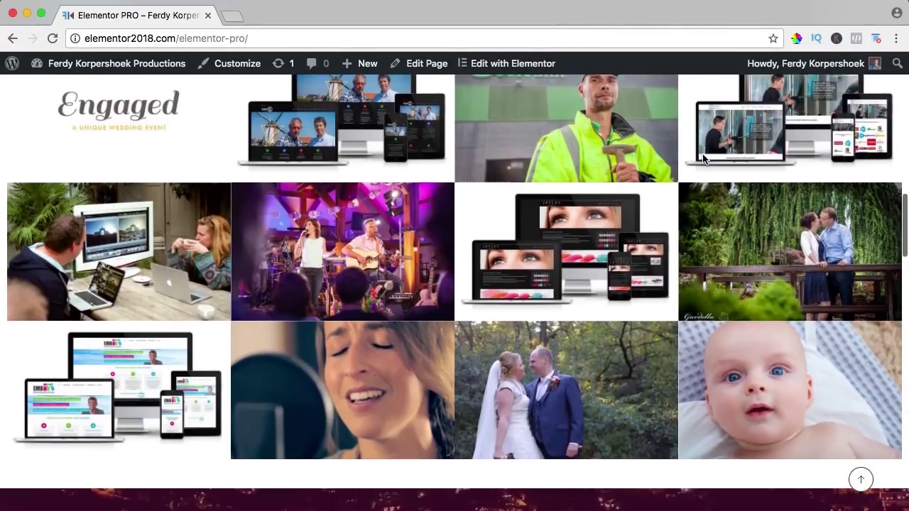
pyautogui.scroll(-8, 703, 154)
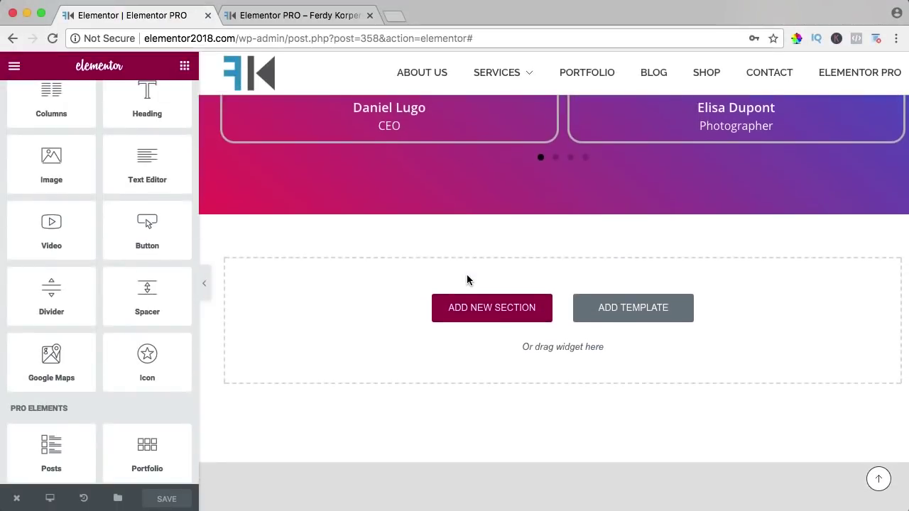
# Drag a Flip Box widget from PRO Elements into a new section below the gradient testimonial area.
pyautogui.scroll(-1, 466, 279)
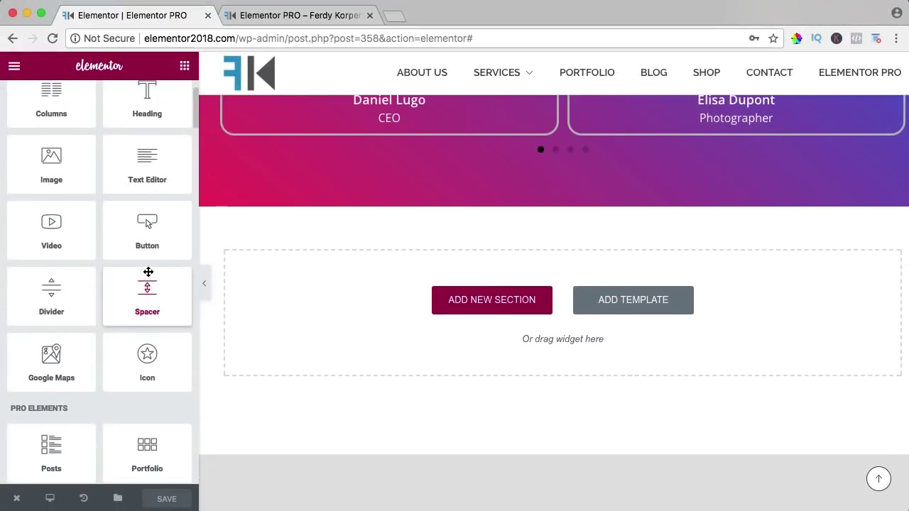
pyautogui.scroll(-5, 148, 272)
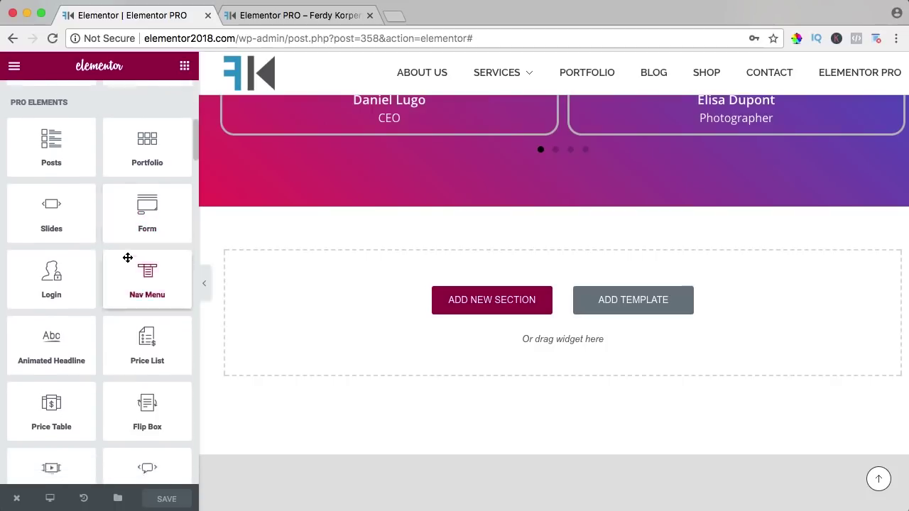
pyautogui.scroll(1, 106, 249)
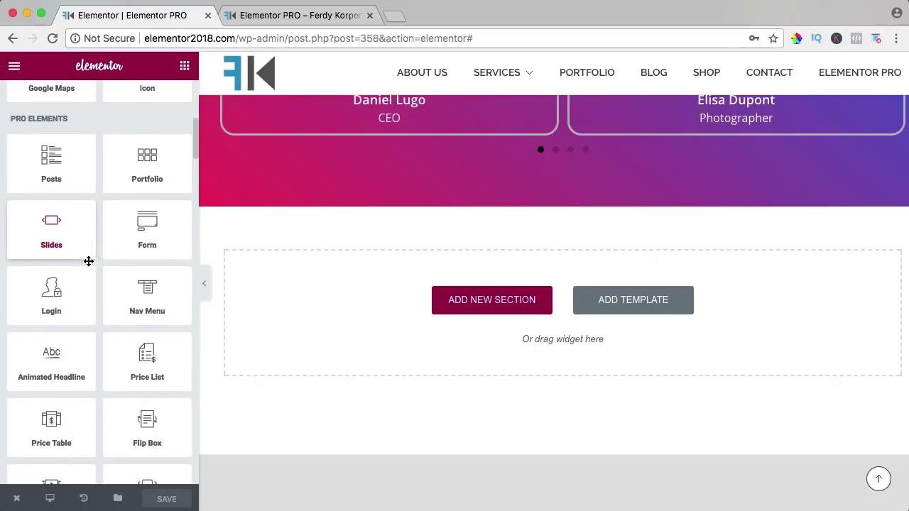
pyautogui.moveTo(149, 424); pyautogui.dragTo(369, 291)
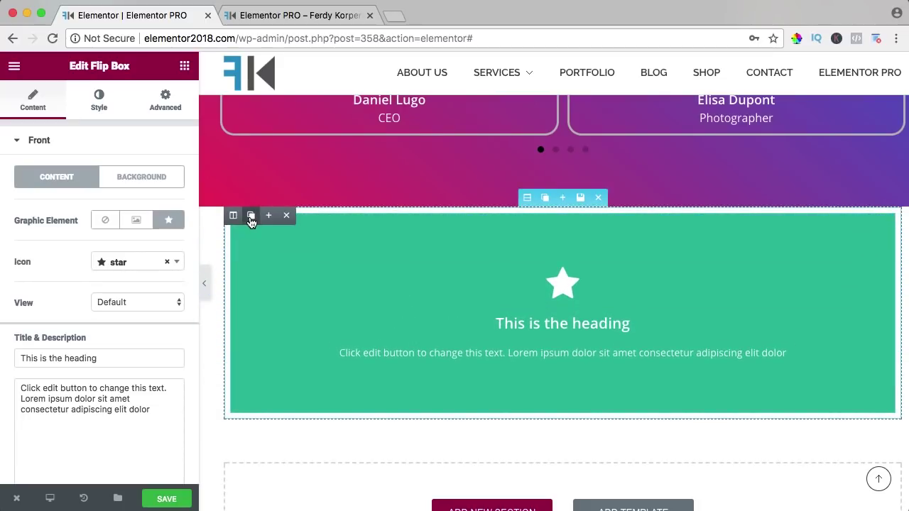
# Duplicate the flip box column twice for three boxes, and set the first box's height to 220 px.
pyautogui.click(250, 216)
pyautogui.click(250, 216)
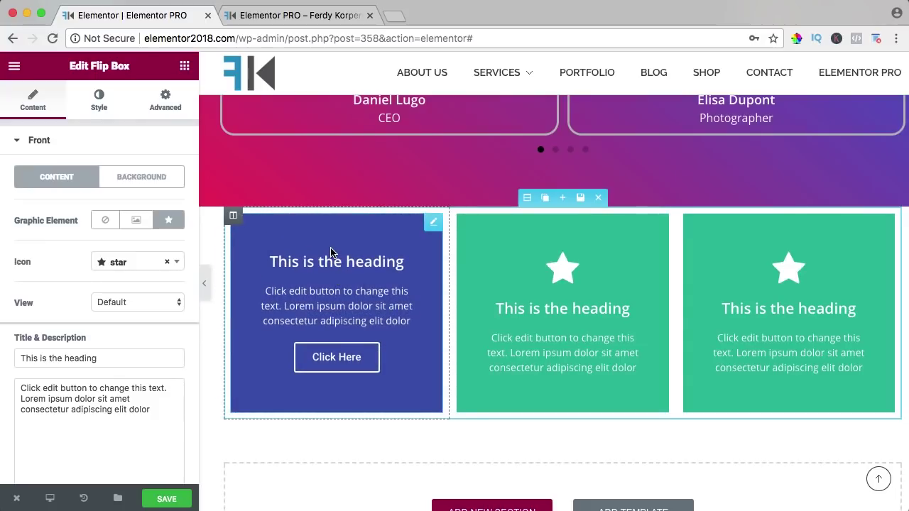
pyautogui.click(18, 142)
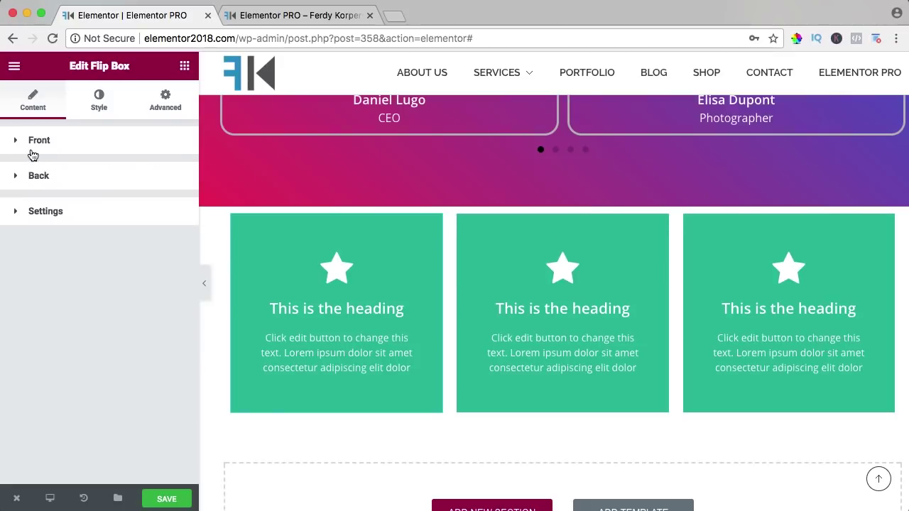
pyautogui.click(18, 215)
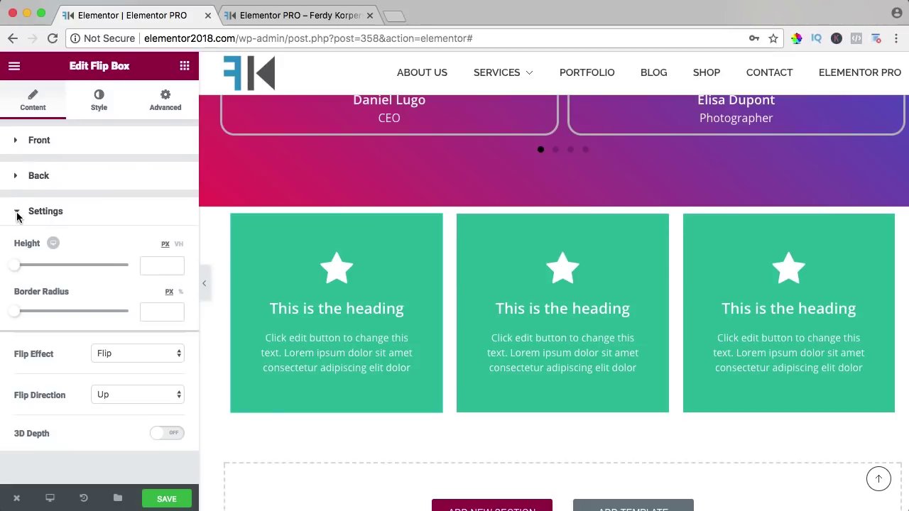
pyautogui.moveTo(19, 266); pyautogui.dragTo(56, 265)
pyautogui.moveTo(159, 262); pyautogui.dragTo(131, 267)
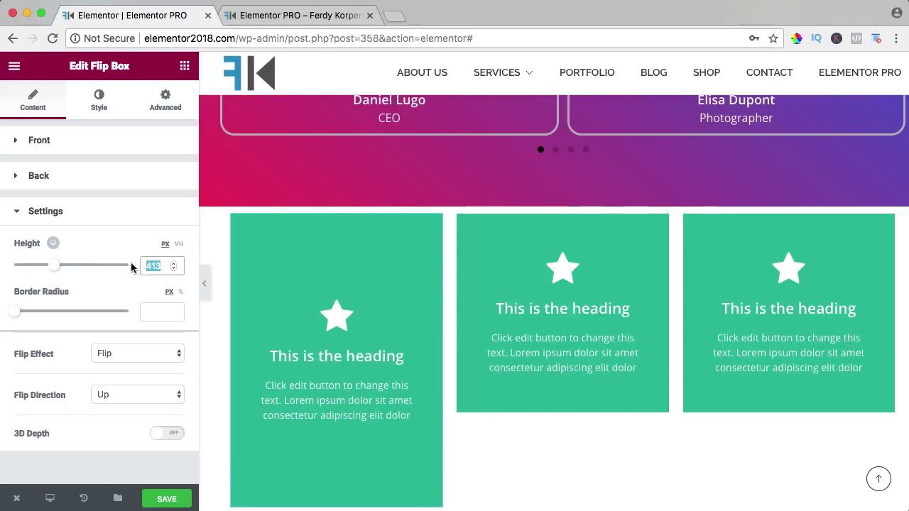
pyautogui.write('220')
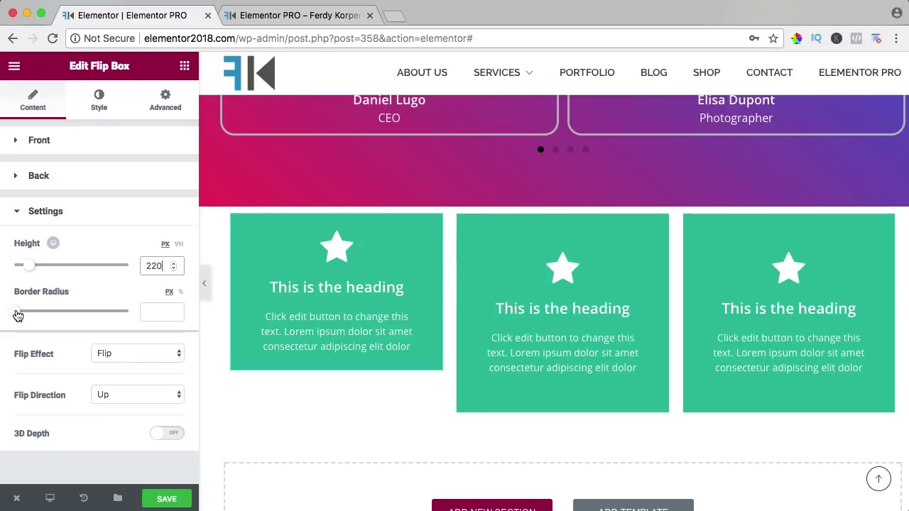
pyautogui.moveTo(55, 315); pyautogui.dragTo(11, 313)
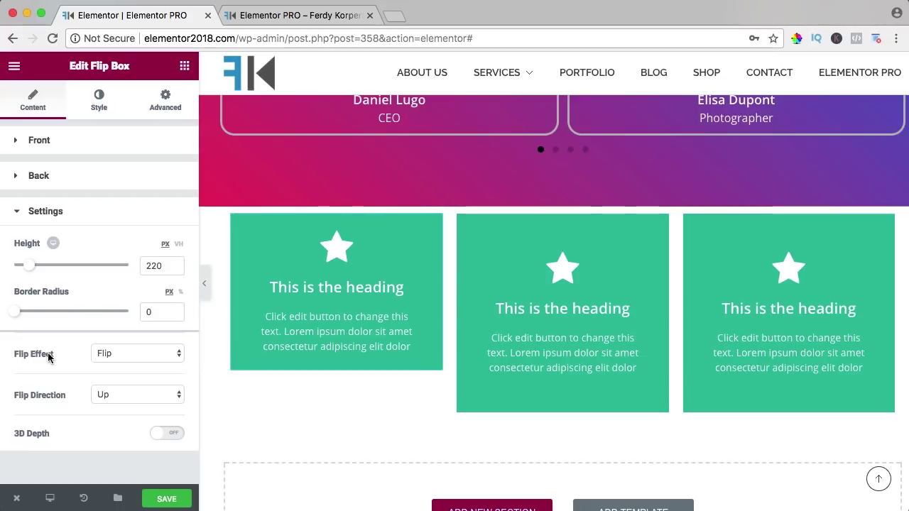
pyautogui.click(103, 353)
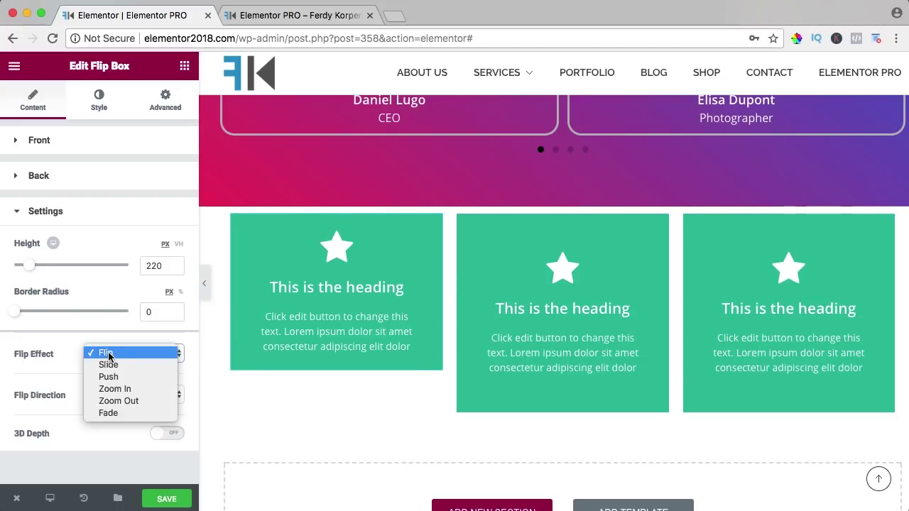
pyautogui.click(113, 365)
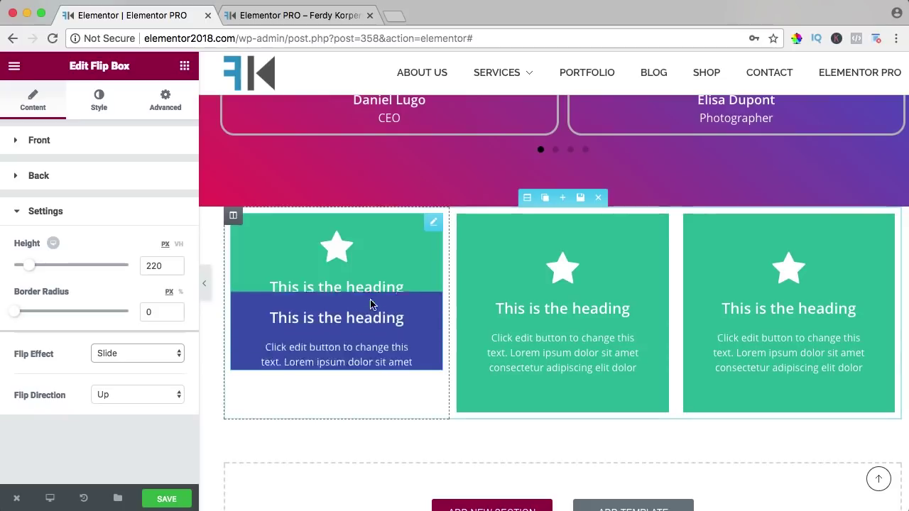
pyautogui.click(116, 353)
pyautogui.click(304, 395)
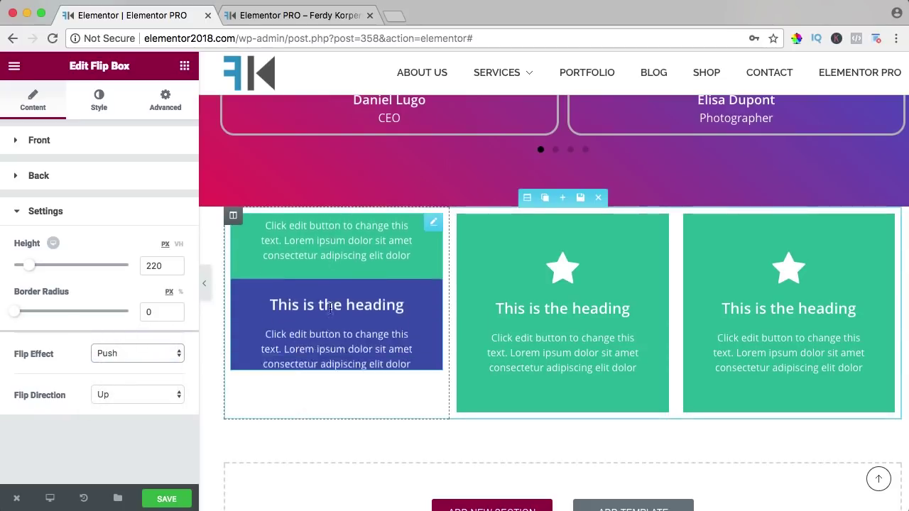
pyautogui.click(149, 360)
pyautogui.click(140, 367)
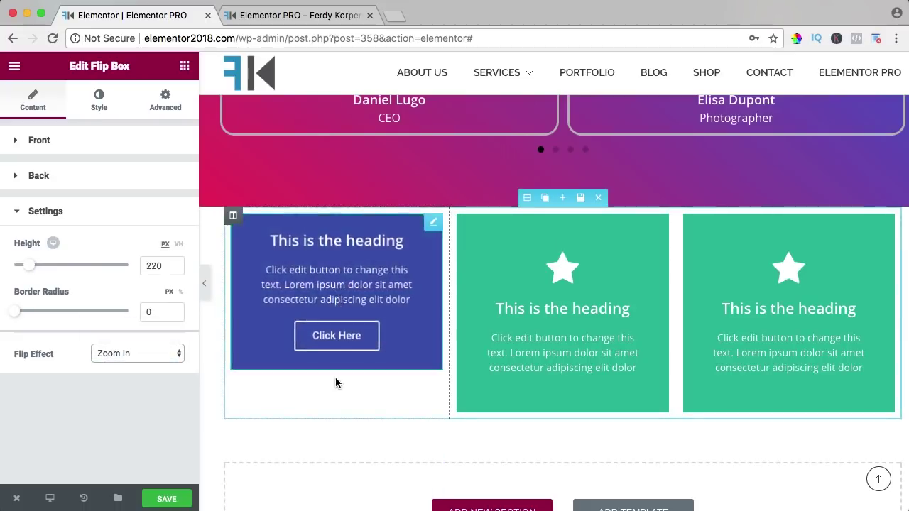
pyautogui.click(120, 353)
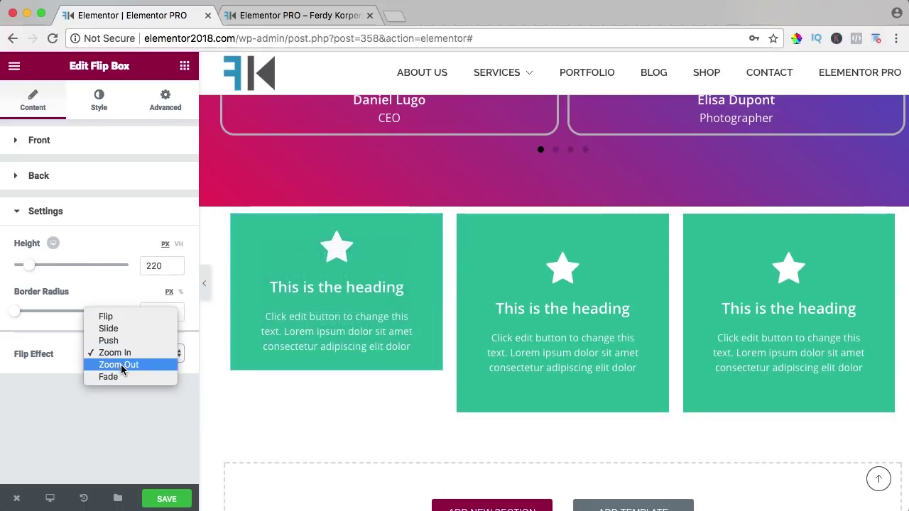
pyautogui.click(120, 363)
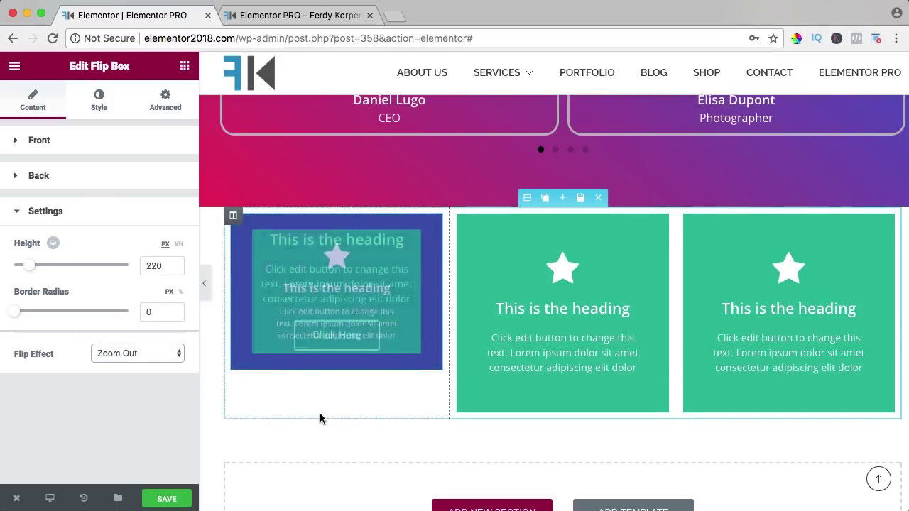
pyautogui.click(140, 351)
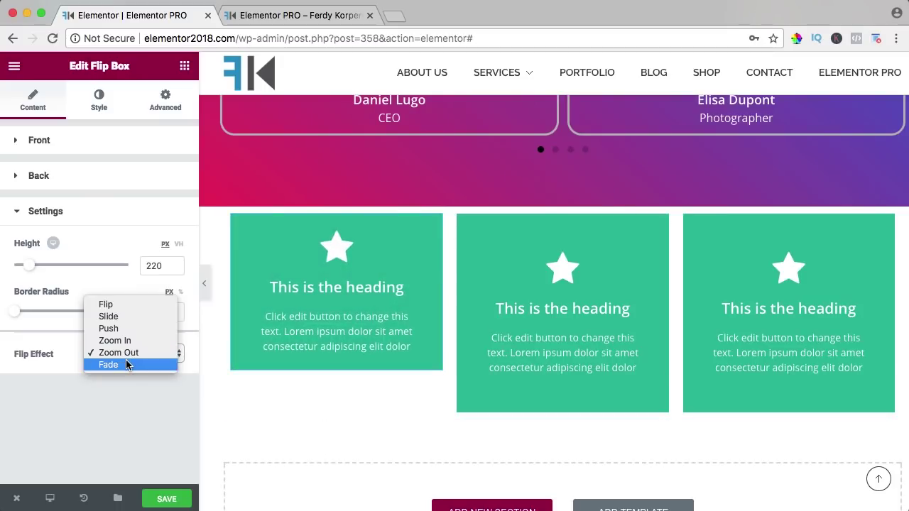
pyautogui.click(127, 365)
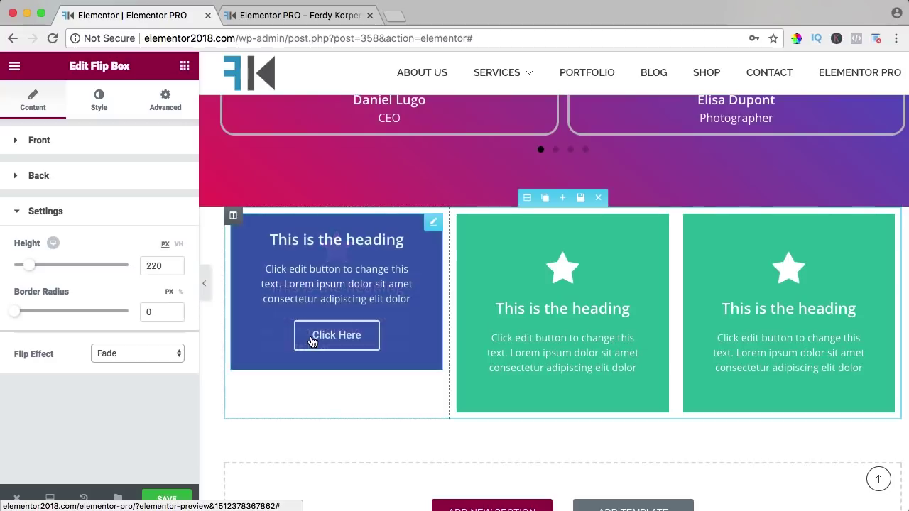
pyautogui.click(117, 351)
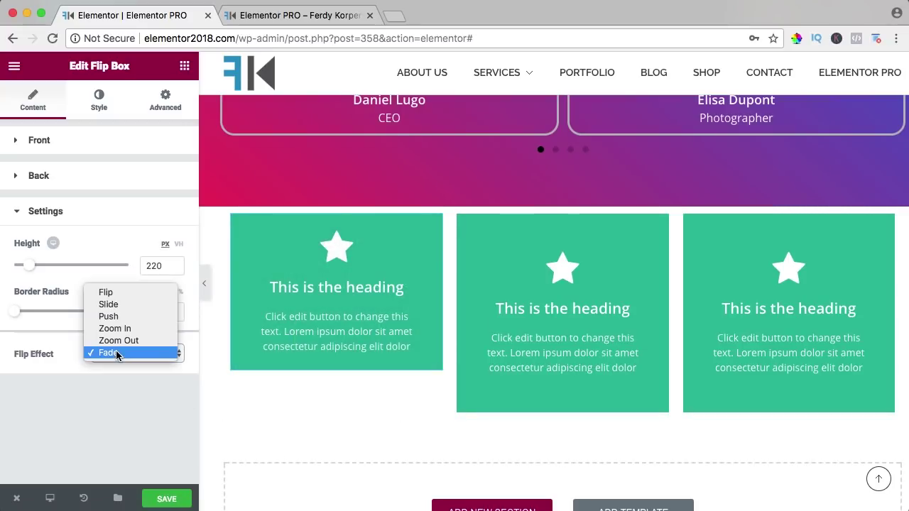
pyautogui.click(109, 297)
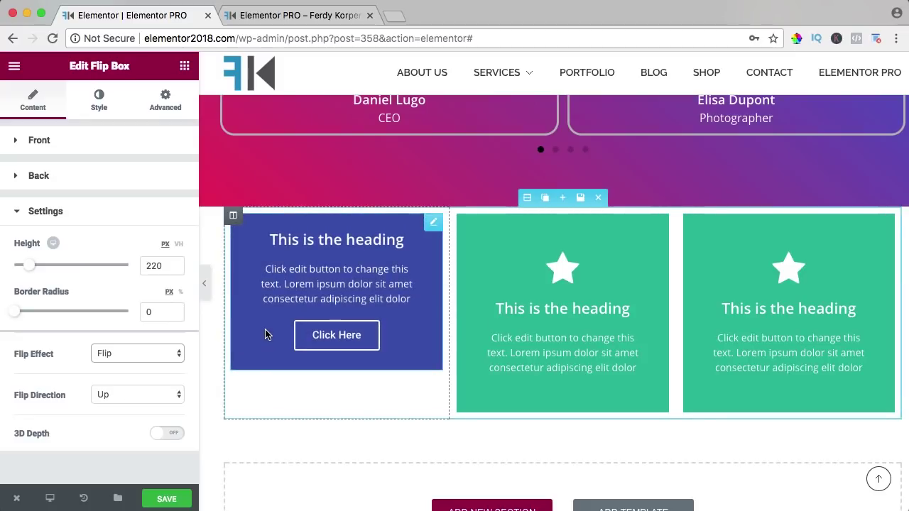
# Keep the flip direction at Up, then select the section holding the three flip boxes.
pyautogui.click(106, 395)
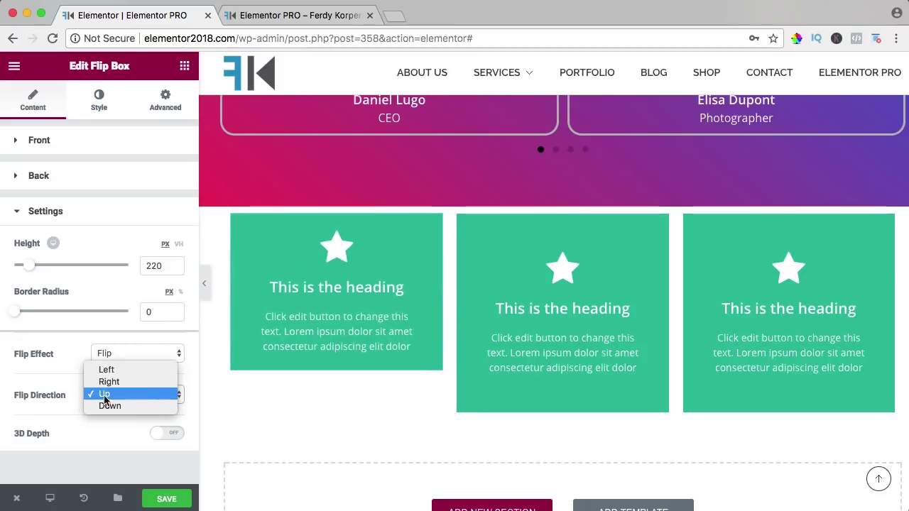
pyautogui.click(39, 385)
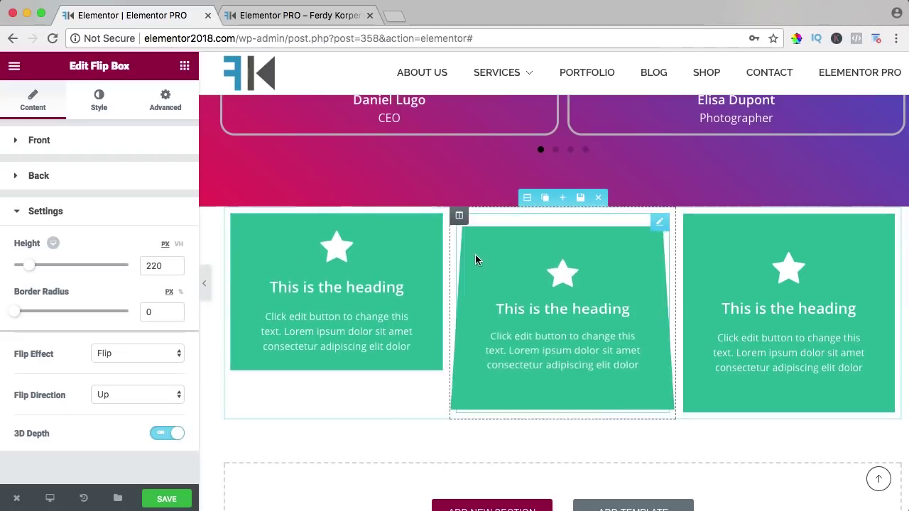
pyautogui.click(528, 199)
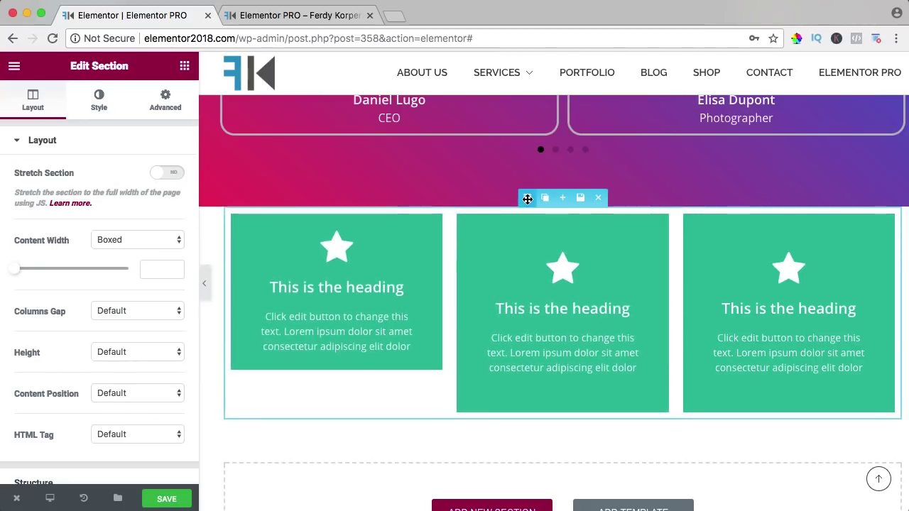
# Stretch the flip-box section, set Content Width to Full Width, and make its background a gradient.
pyautogui.click(170, 173)
pyautogui.click(135, 240)
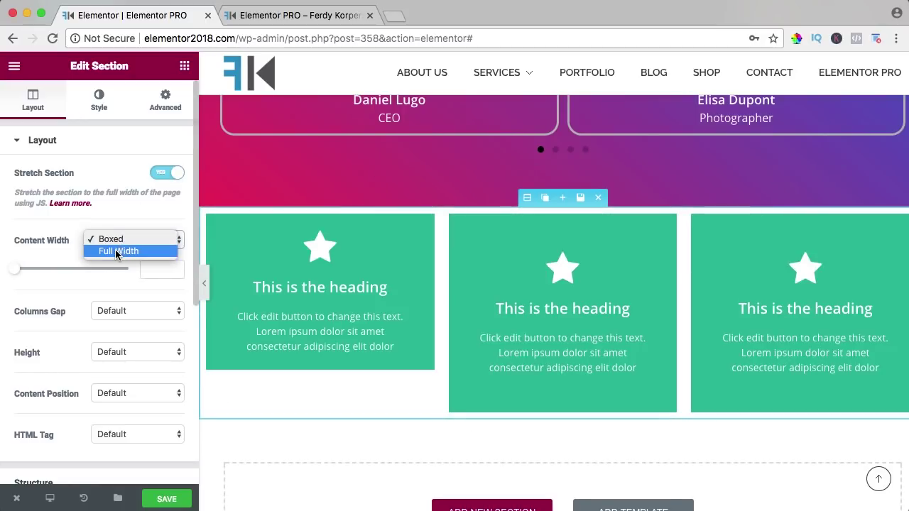
pyautogui.click(115, 251)
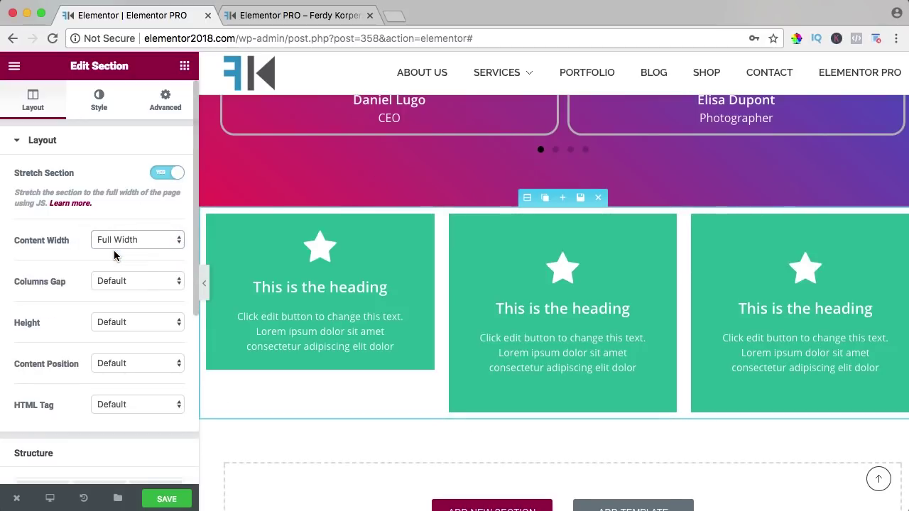
pyautogui.click(99, 111)
pyautogui.click(138, 221)
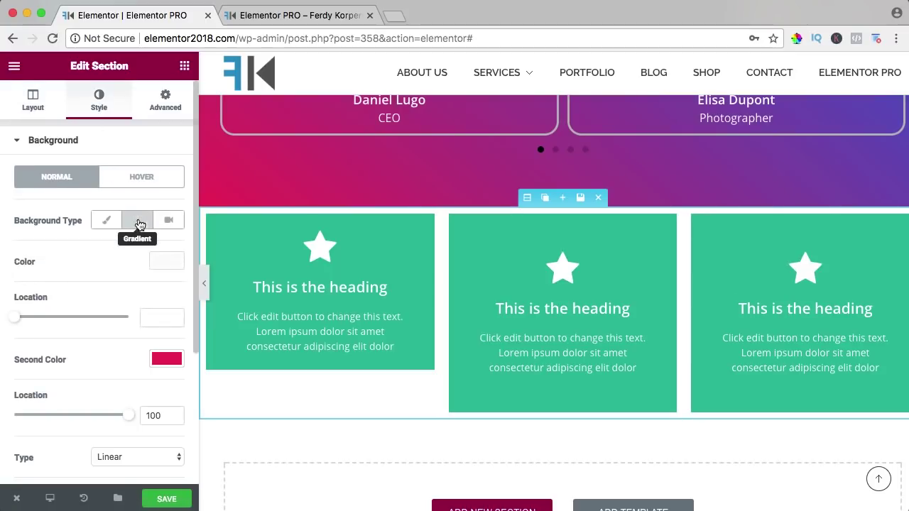
# Copy the blue first gradient colour (#2563ea) from the testimonial section's background.
pyautogui.scroll(5, 437, 190)
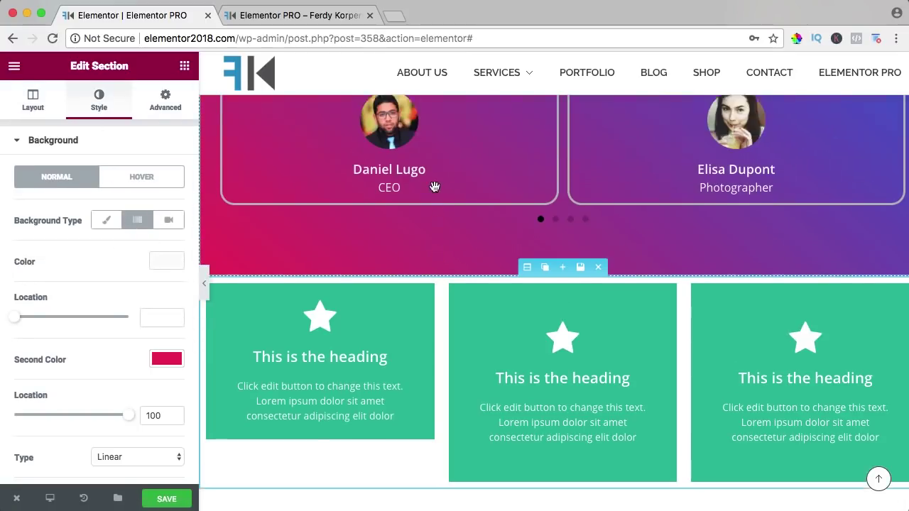
pyautogui.click(33, 101)
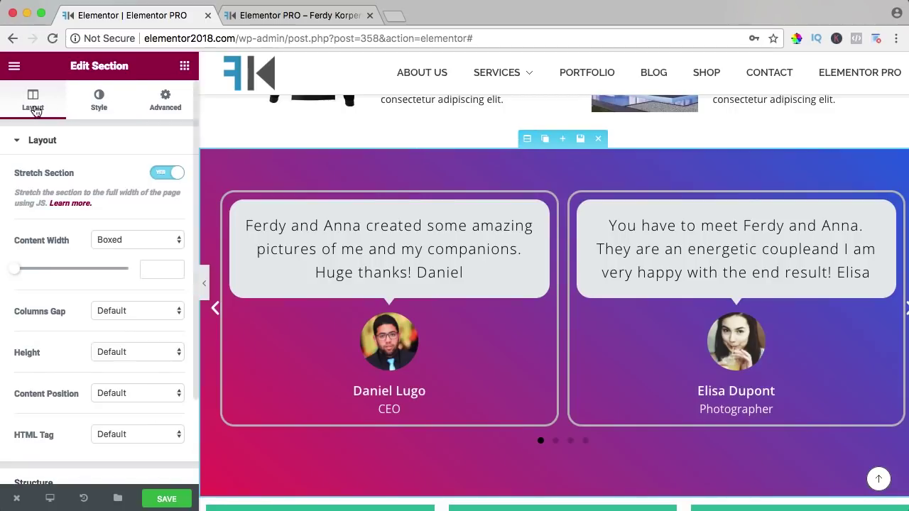
pyautogui.click(84, 92)
pyautogui.click(163, 262)
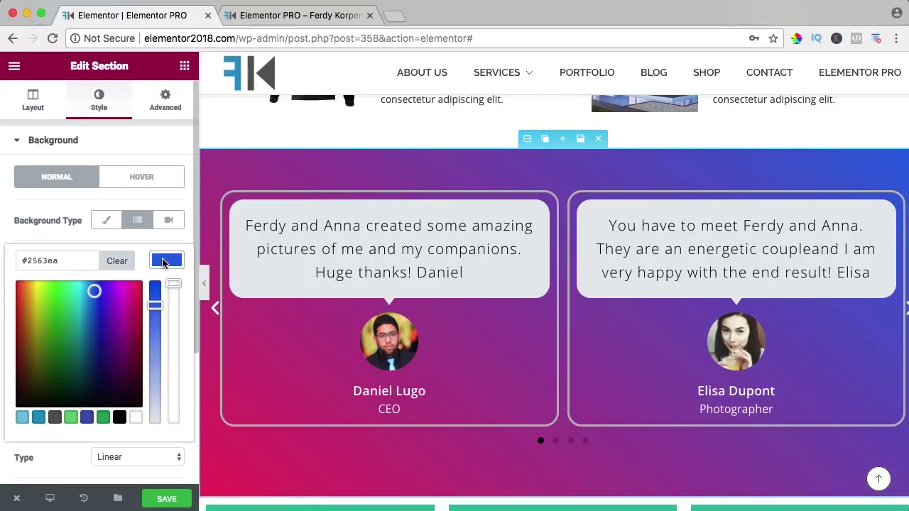
pyautogui.tripleClick(81, 265)
pyautogui.click(163, 261)
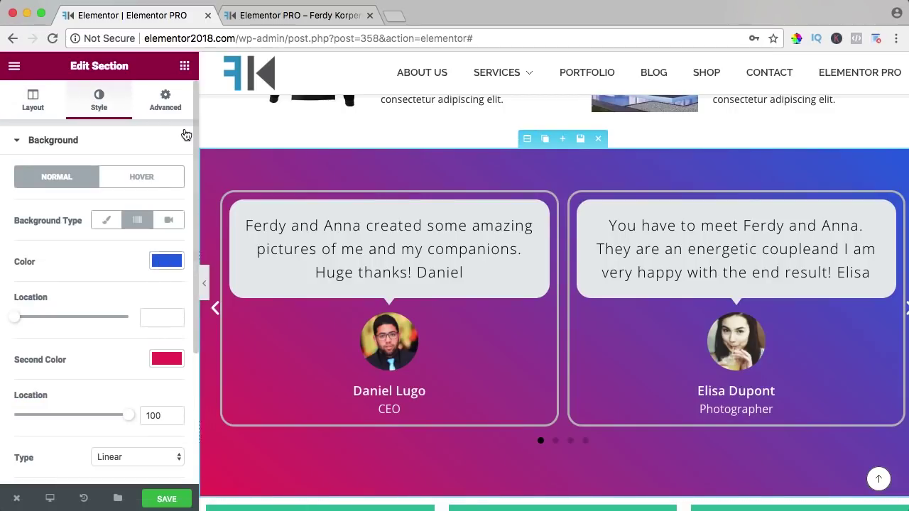
pyautogui.scroll(-4, 357, 289)
pyautogui.scroll(-3, 478, 219)
pyautogui.scroll(2, 517, 253)
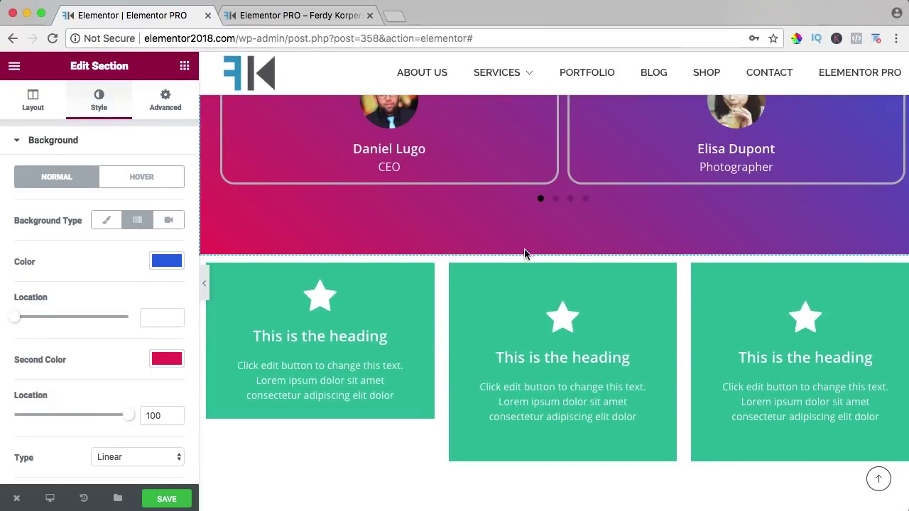
# Paste #2563ea as the first gradient colour of the flip-box section's background.
pyautogui.click(527, 247)
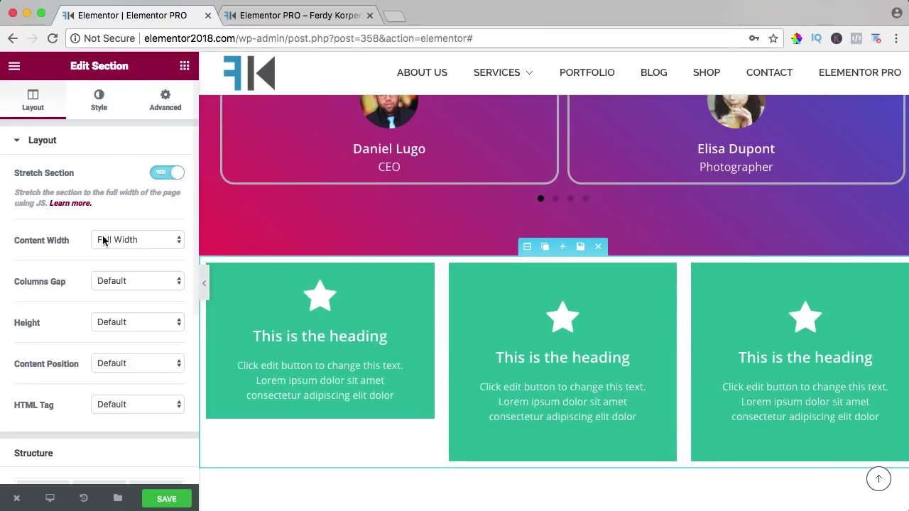
pyautogui.click(132, 103)
pyautogui.click(102, 114)
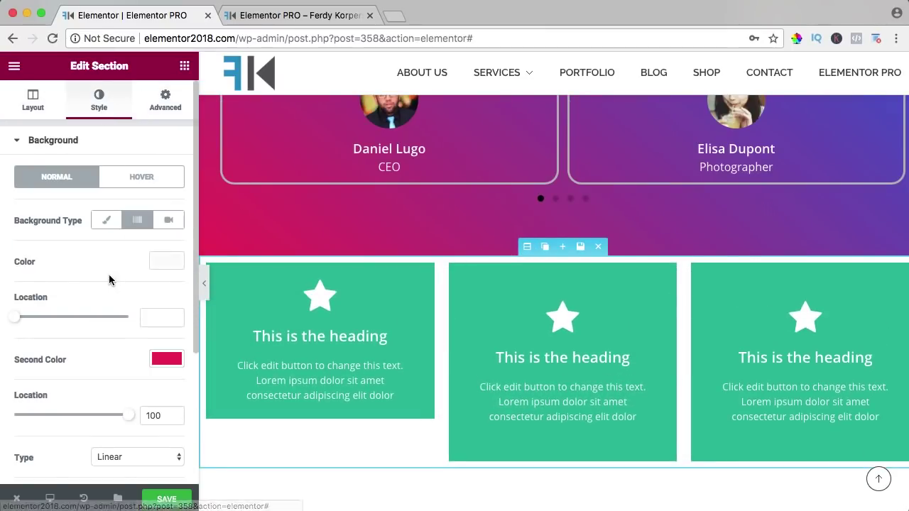
pyautogui.click(160, 263)
pyautogui.press('super+v')
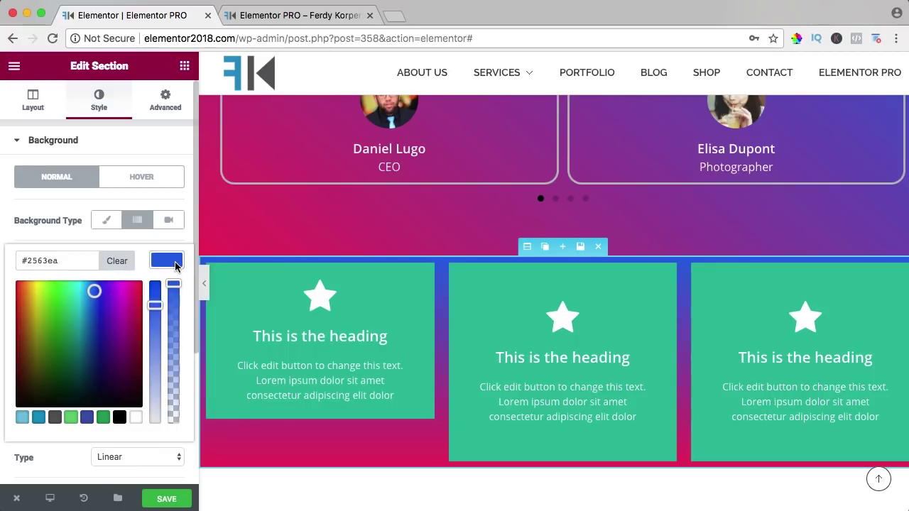
pyautogui.click(151, 259)
pyautogui.scroll(-2, 114, 245)
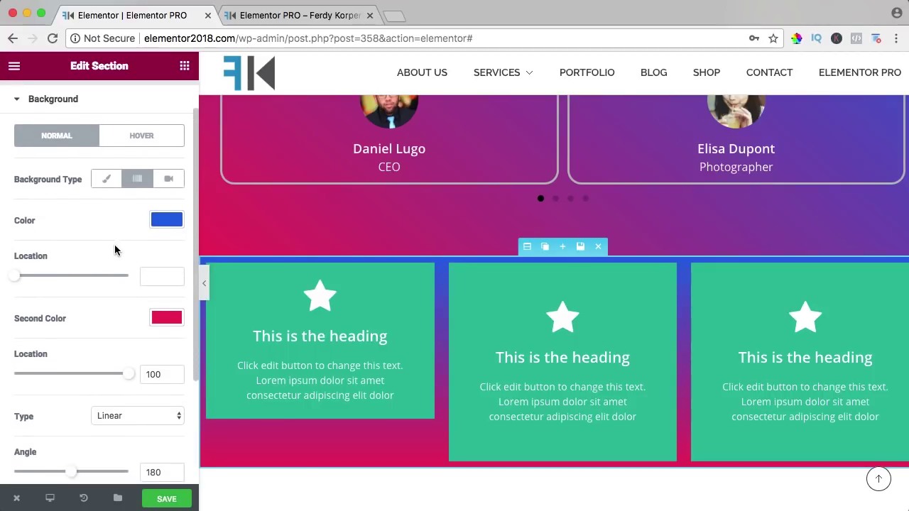
# Set the section's padding to 50 px top and bottom, with 0 right and left.
pyautogui.click(524, 246)
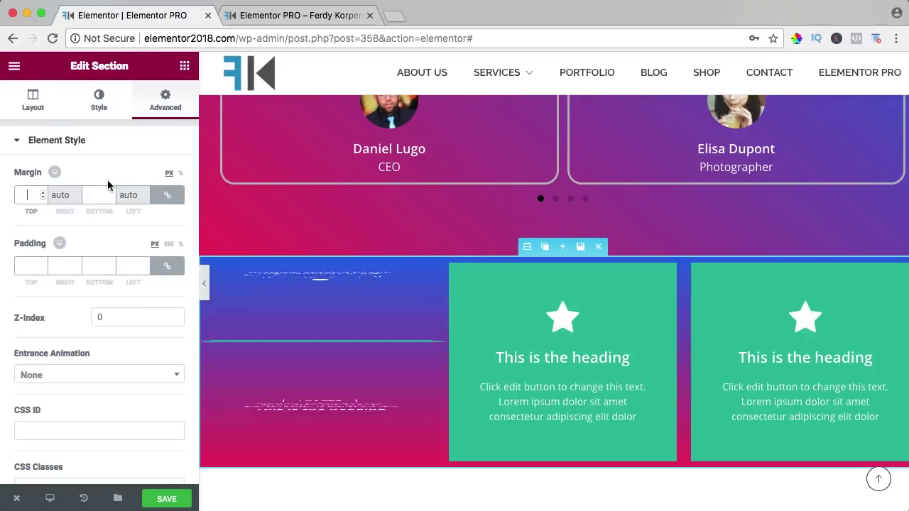
pyautogui.click(29, 266)
pyautogui.write('30')
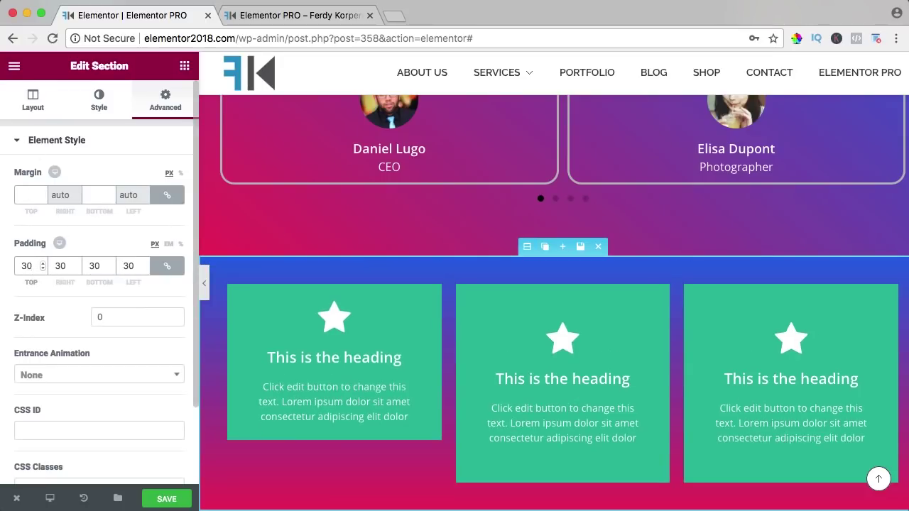
pyautogui.press('BackSpace')
pyautogui.press('BackSpace')
pyautogui.write('50')
pyautogui.click(166, 266)
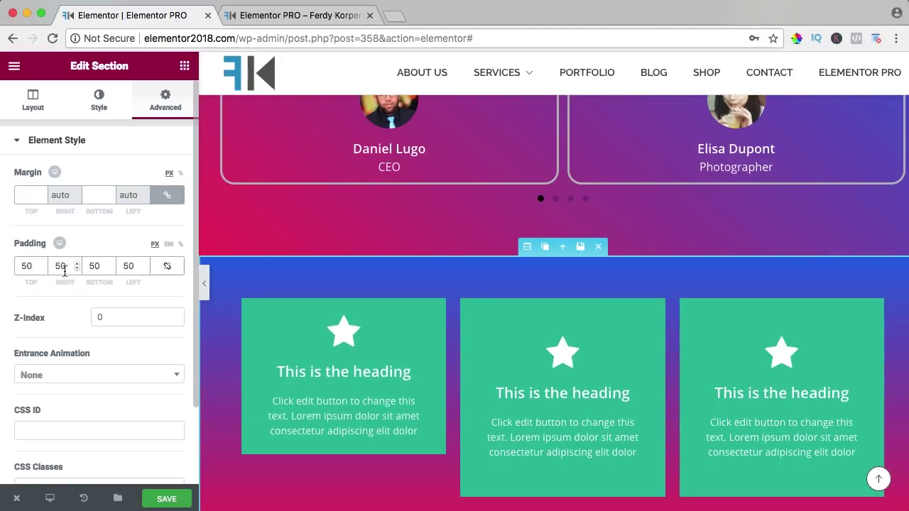
pyautogui.doubleClick(51, 267)
pyautogui.write('0')
pyautogui.press('Tab')
pyautogui.press('Tab')
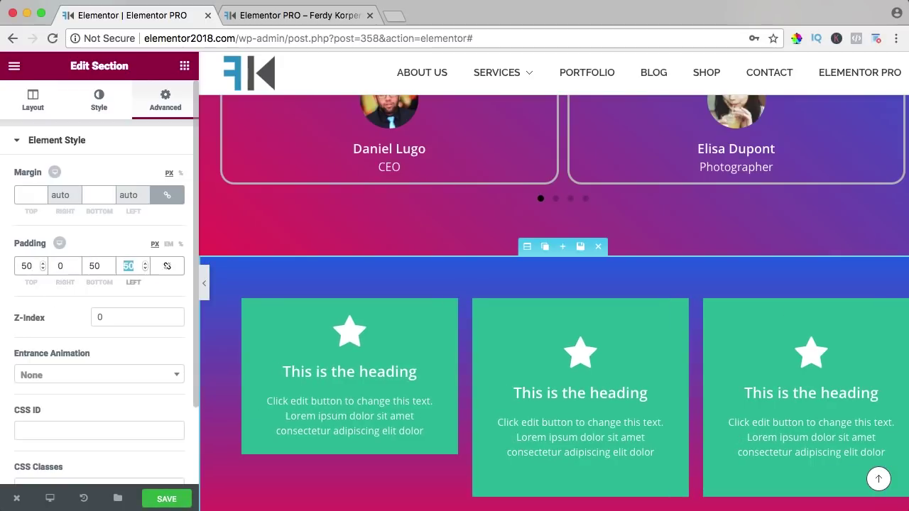
pyautogui.write('0')
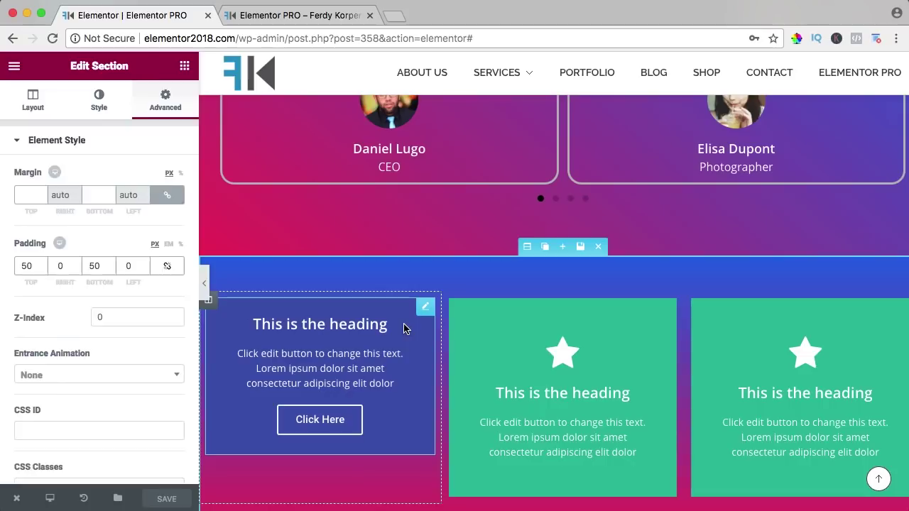
pyautogui.click(404, 328)
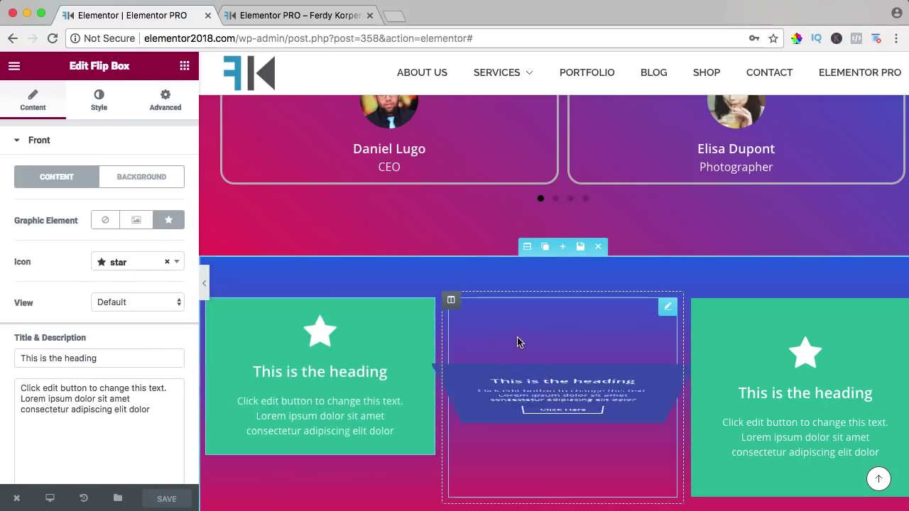
# Give the first box's front the adjust icon and the title 'Heading'.
pyautogui.scroll(-5, 353, 389)
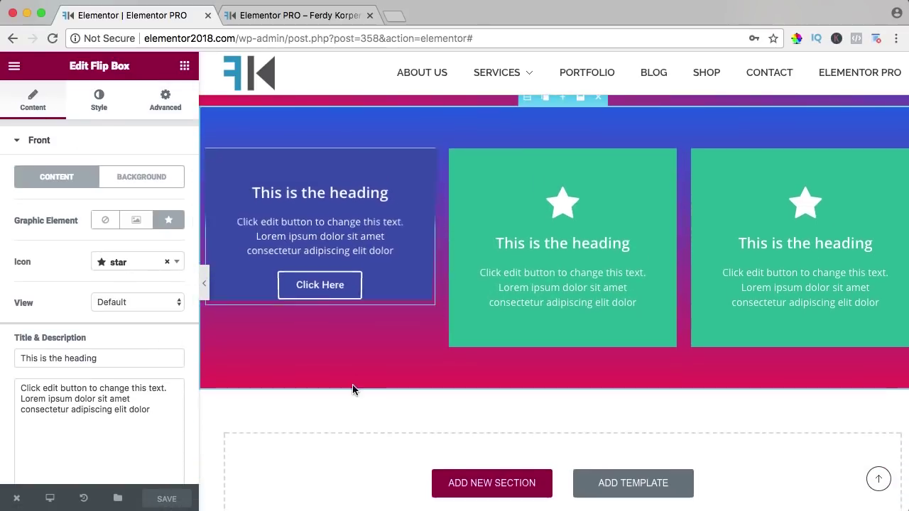
pyautogui.click(18, 144)
pyautogui.click(18, 144)
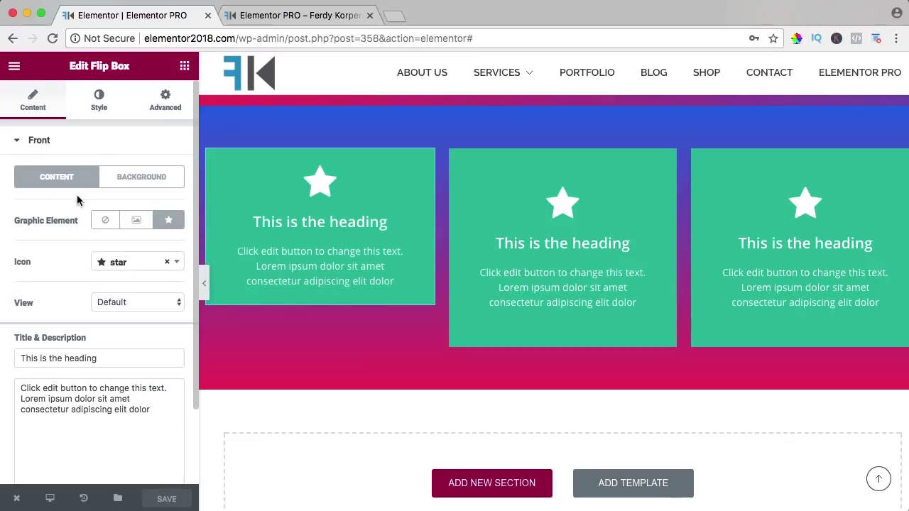
pyautogui.click(122, 263)
pyautogui.click(131, 324)
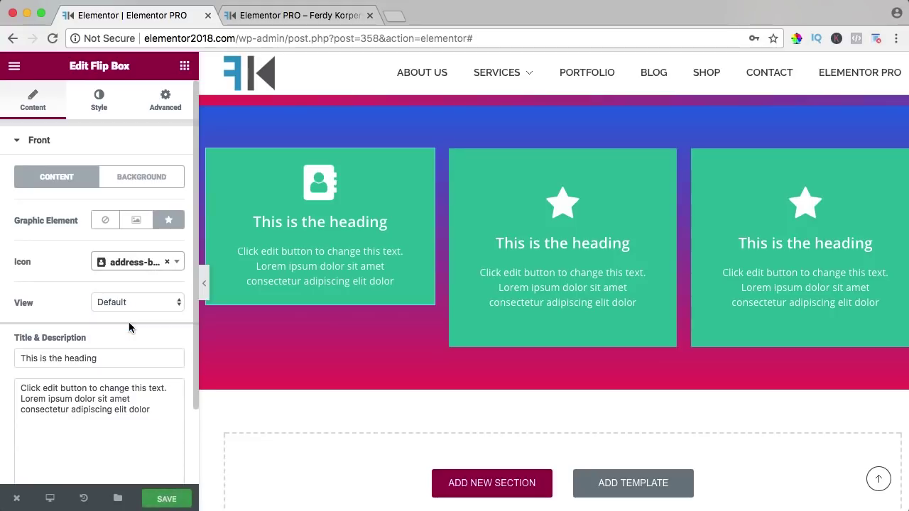
pyautogui.click(124, 267)
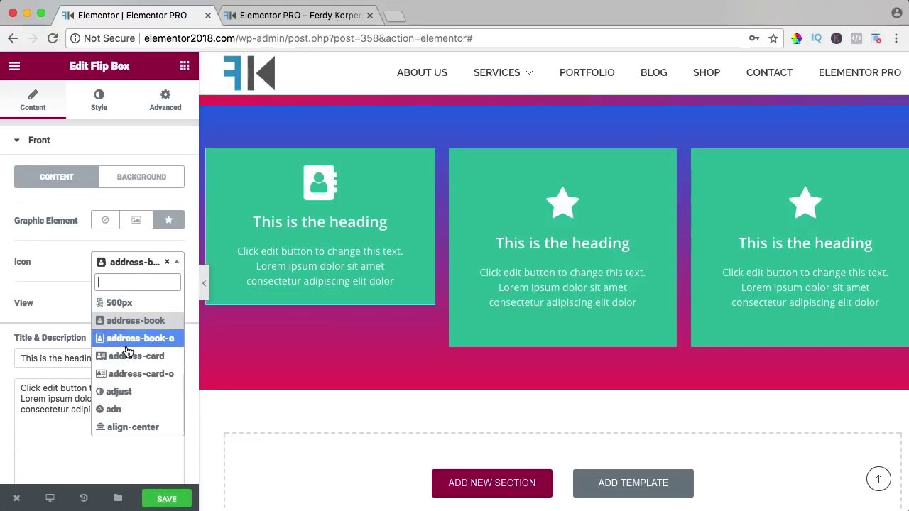
pyautogui.click(126, 399)
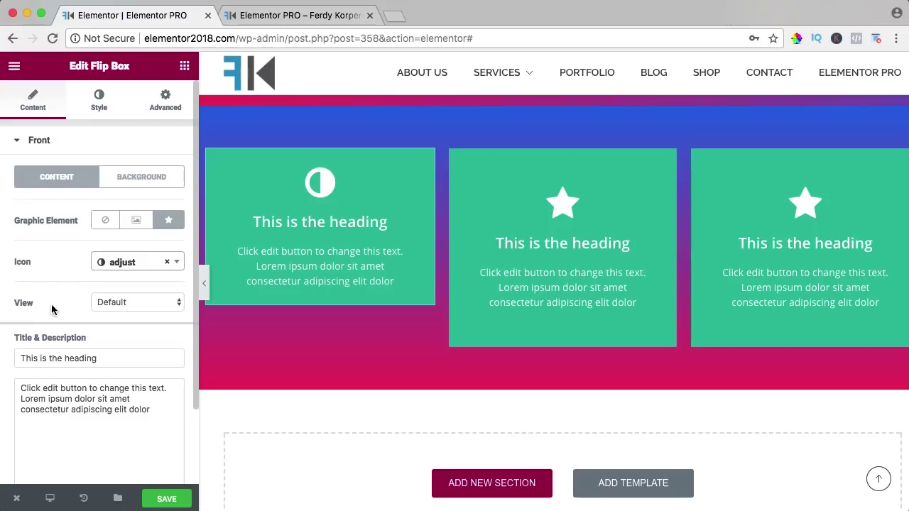
pyautogui.tripleClick(60, 357)
pyautogui.write('He')
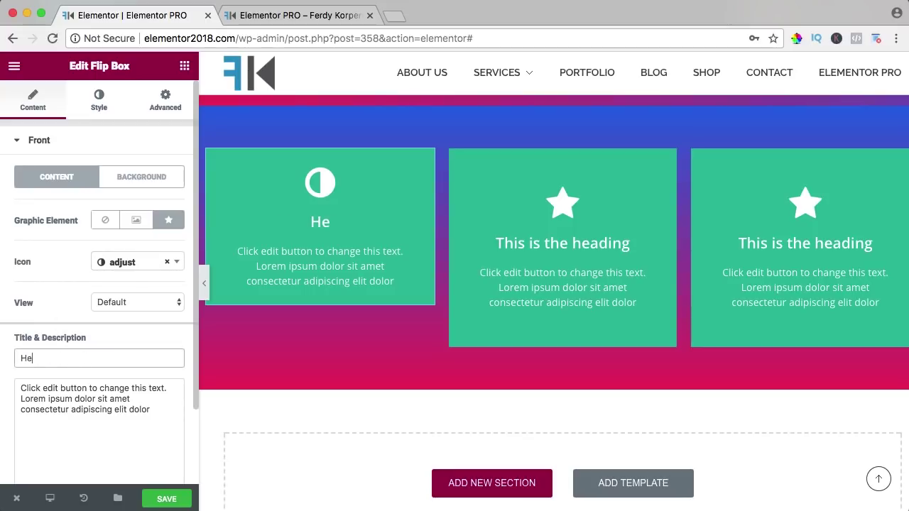
pyautogui.write('ading')
# Duplicate the front description text and delete the trailing Lorem ipsum sentence.
pyautogui.click(151, 410)
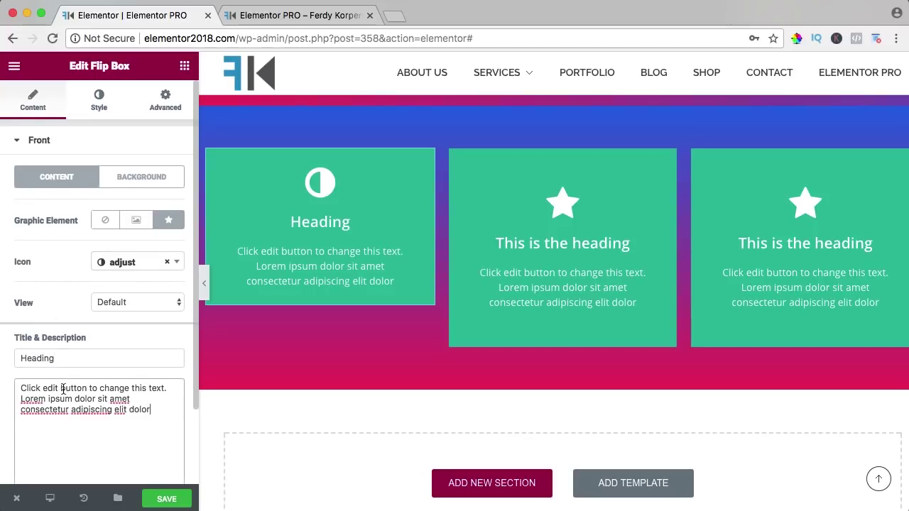
pyautogui.scroll(-2, 63, 389)
pyautogui.write('.')
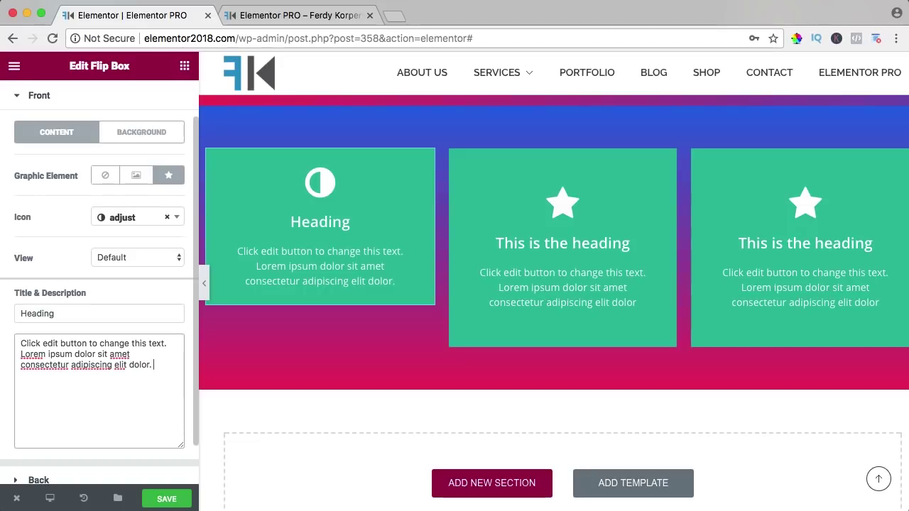
pyautogui.hotkey('ctrl', 'a')
pyautogui.hotkey('ctrl', 'c')
pyautogui.press('Right')
pyautogui.hotkey('ctrl', 'v')
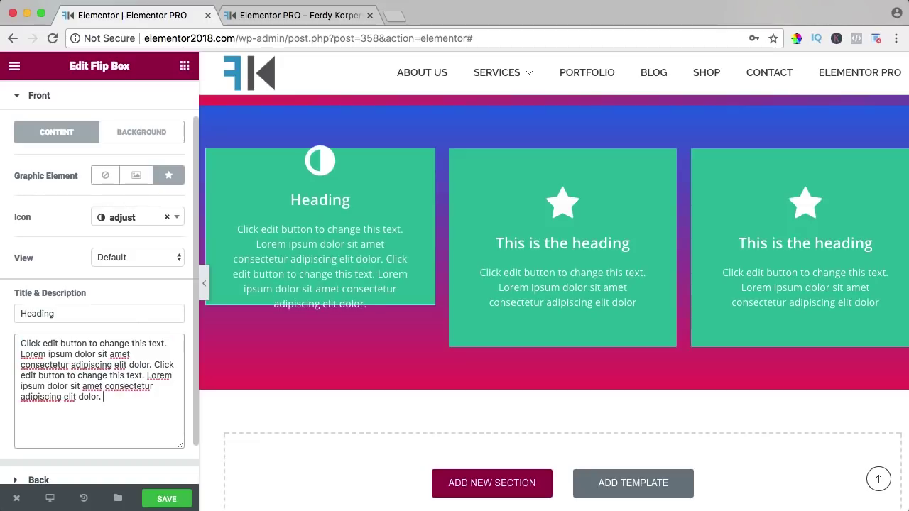
pyautogui.moveTo(141, 399); pyautogui.dragTo(145, 379)
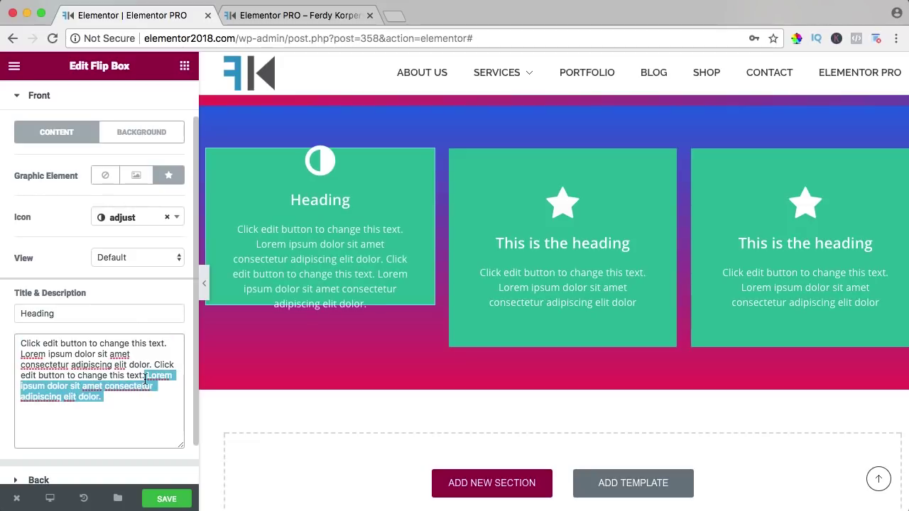
pyautogui.press('BackSpace')
pyautogui.scroll(2, 117, 344)
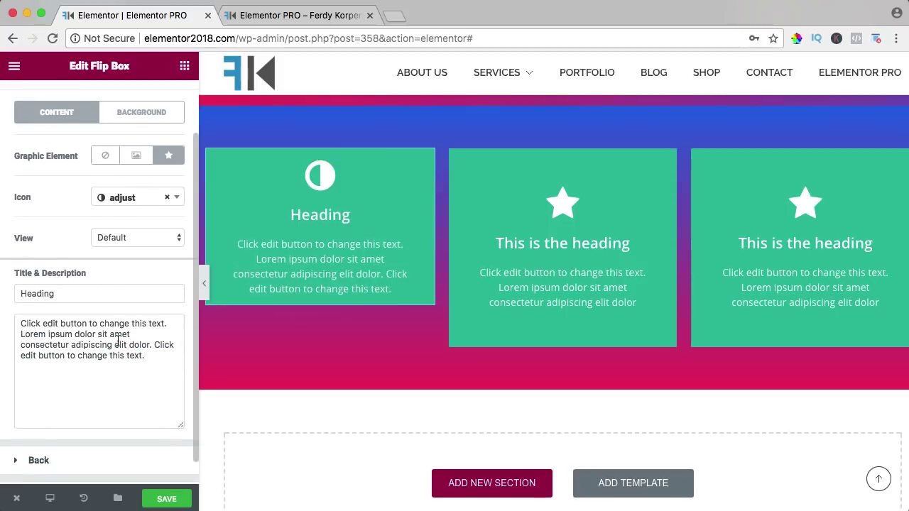
# Make the front background a gradient, moving the pink stop and setting the angle to 240°.
pyautogui.click(122, 183)
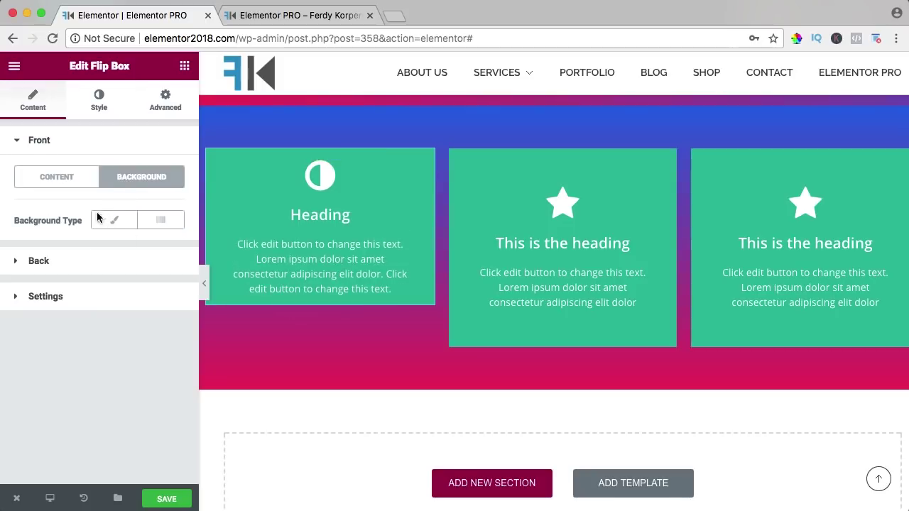
pyautogui.click(161, 221)
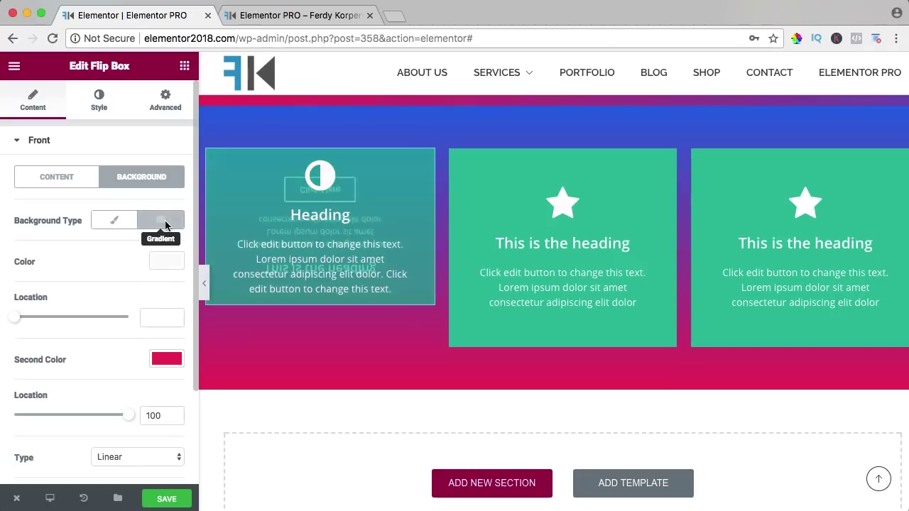
pyautogui.click(165, 262)
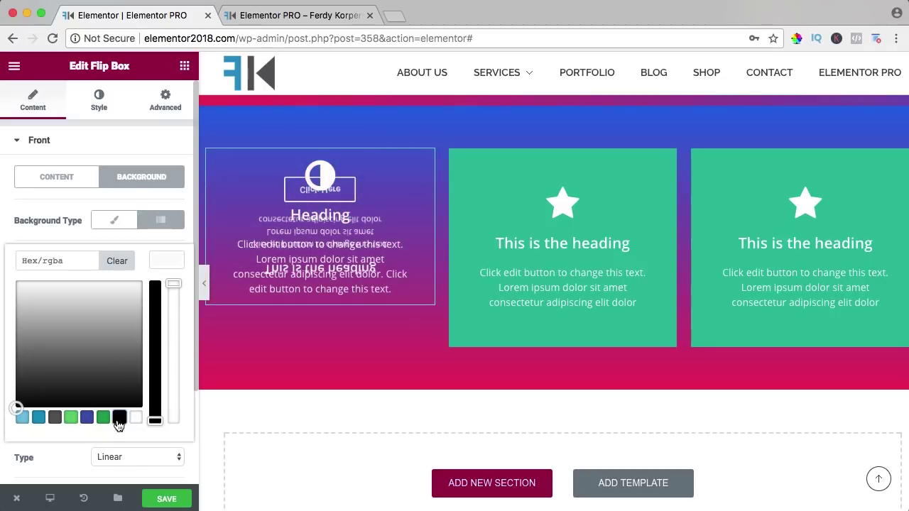
pyautogui.click(119, 418)
pyautogui.click(158, 263)
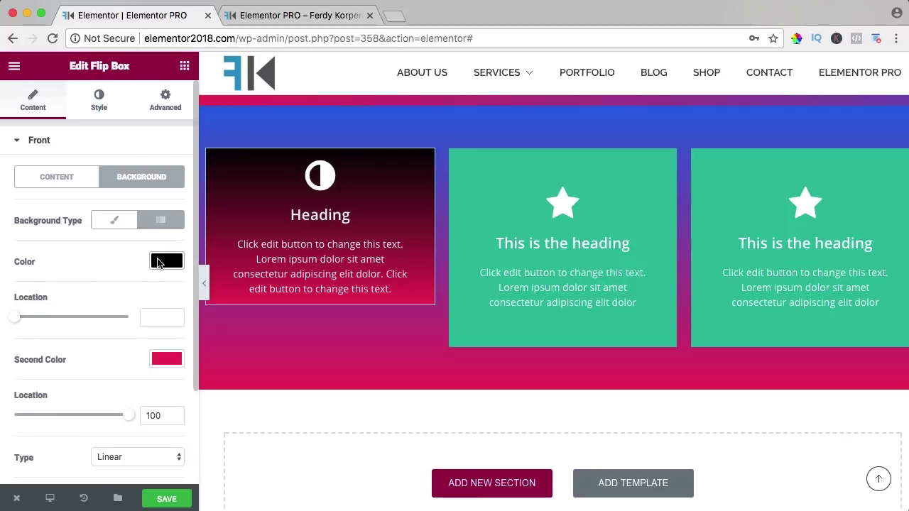
pyautogui.click(157, 262)
pyautogui.scroll(-2, 124, 299)
pyautogui.moveTo(129, 366); pyautogui.dragTo(59, 365)
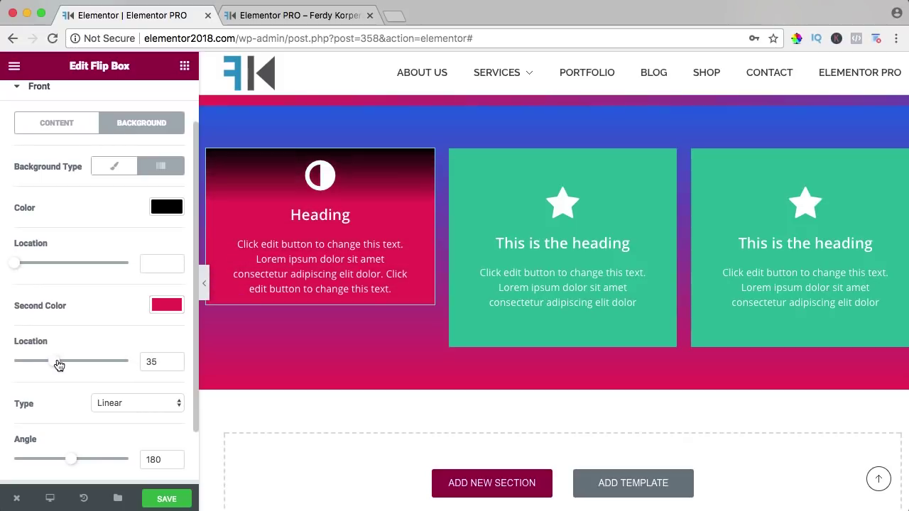
pyautogui.moveTo(73, 463); pyautogui.dragTo(90, 460)
pyautogui.moveTo(18, 265); pyautogui.dragTo(61, 257)
# Change the first gradient colour to deep blue and adjust the stops to 15 and 66.
pyautogui.click(165, 211)
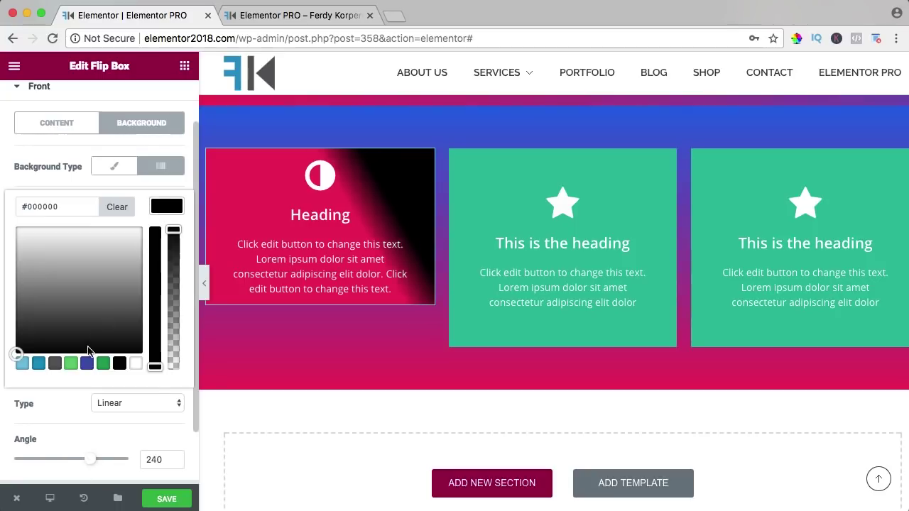
pyautogui.click(41, 364)
pyautogui.moveTo(87, 254)
pyautogui.mouseDown()
pyautogui.moveTo(96, 241)
pyautogui.moveTo(101, 260)
pyautogui.mouseUp()
pyautogui.click(174, 211)
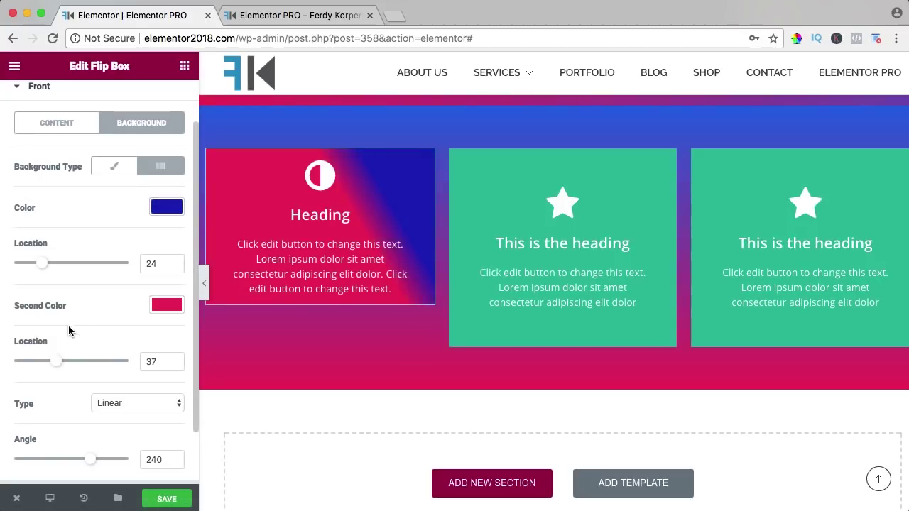
pyautogui.moveTo(43, 267)
pyautogui.mouseDown()
pyautogui.moveTo(83, 268)
pyautogui.moveTo(34, 274)
pyautogui.mouseUp()
pyautogui.moveTo(56, 360); pyautogui.dragTo(85, 366)
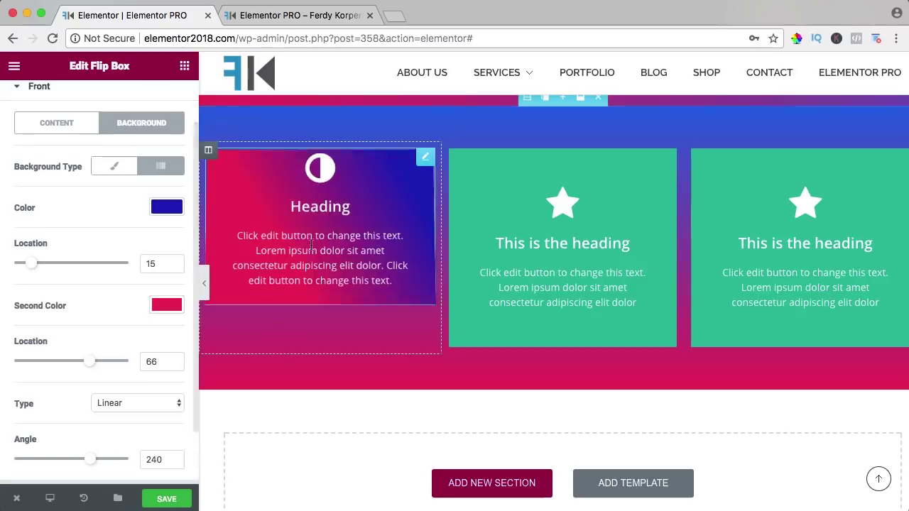
pyautogui.moveTo(348, 192)
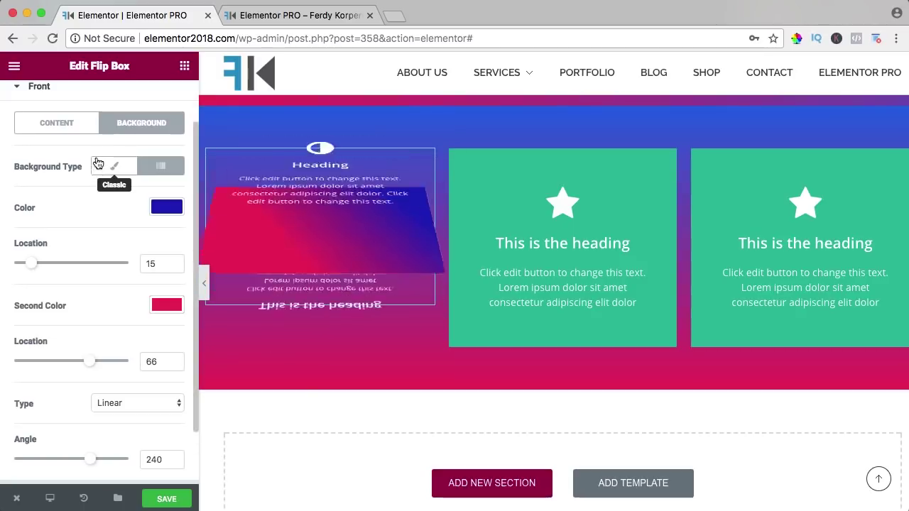
# On the first box's back, delete the Heading title and the description text.
pyautogui.click(20, 91)
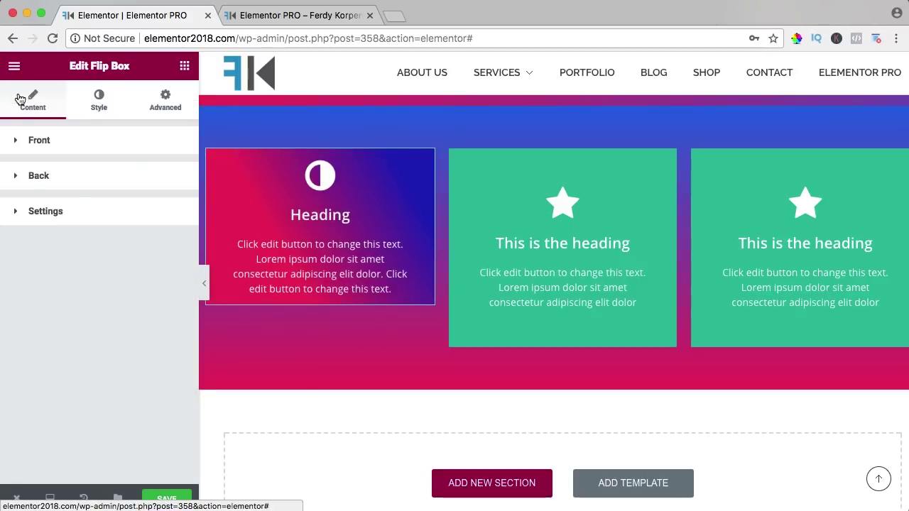
pyautogui.click(18, 176)
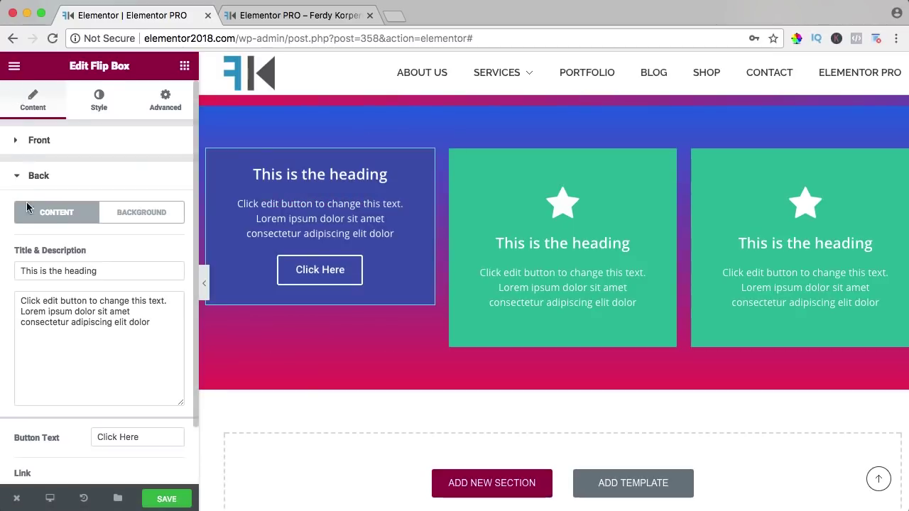
pyautogui.tripleClick(80, 270)
pyautogui.write('Headin')
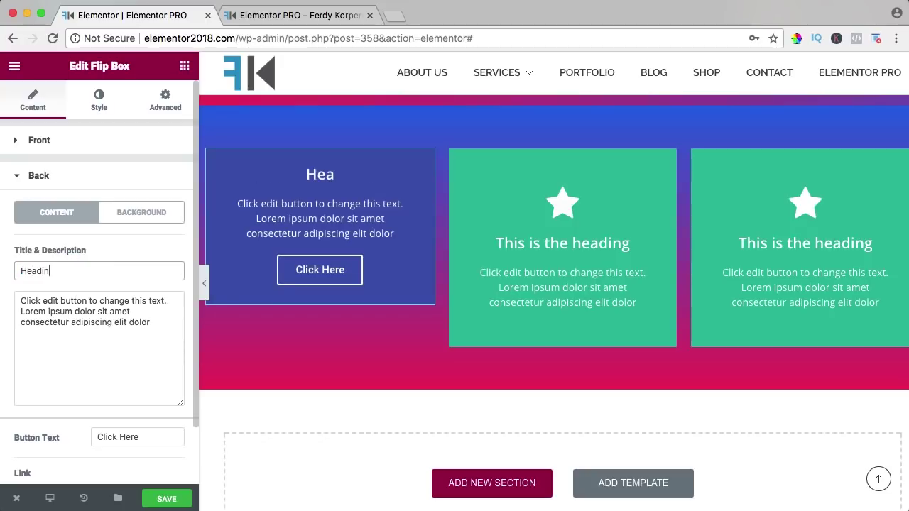
pyautogui.write('g')
pyautogui.click(150, 322)
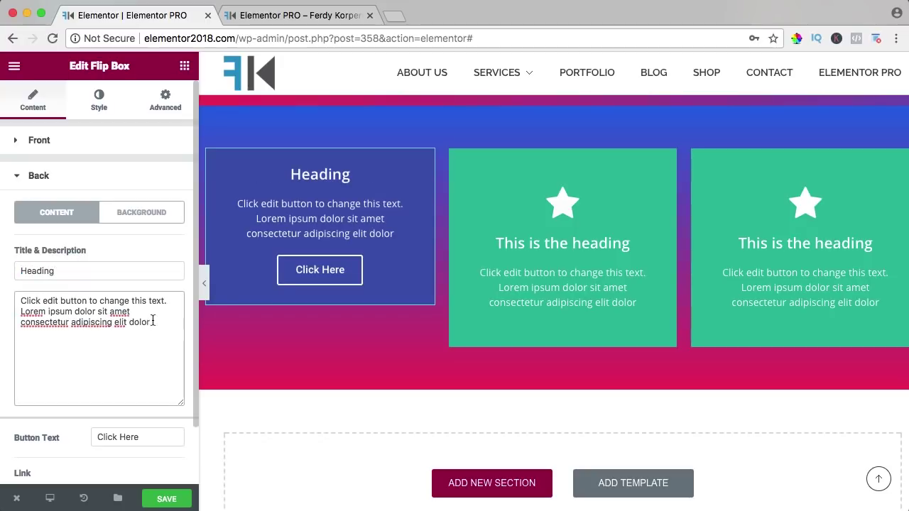
pyautogui.moveTo(153, 322); pyautogui.dragTo(2, 303)
pyautogui.press('BackSpace')
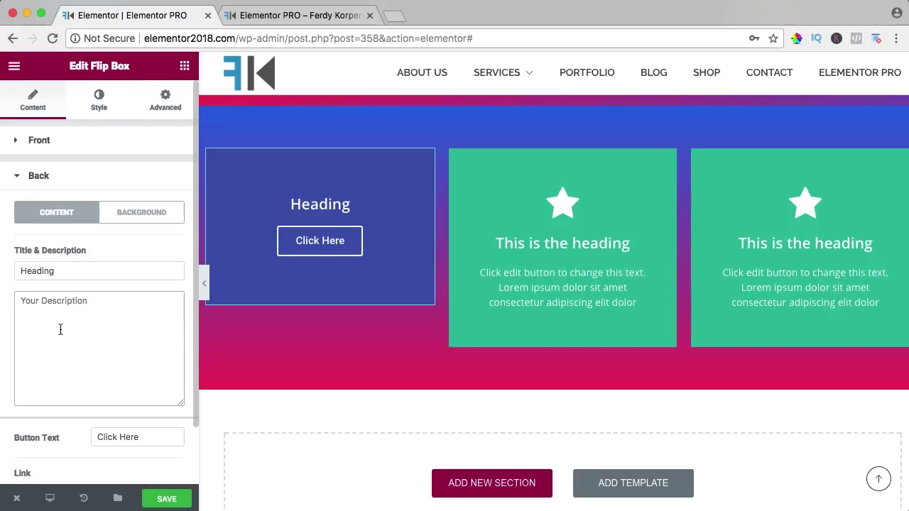
pyautogui.doubleClick(69, 271)
pyautogui.press('BackSpace')
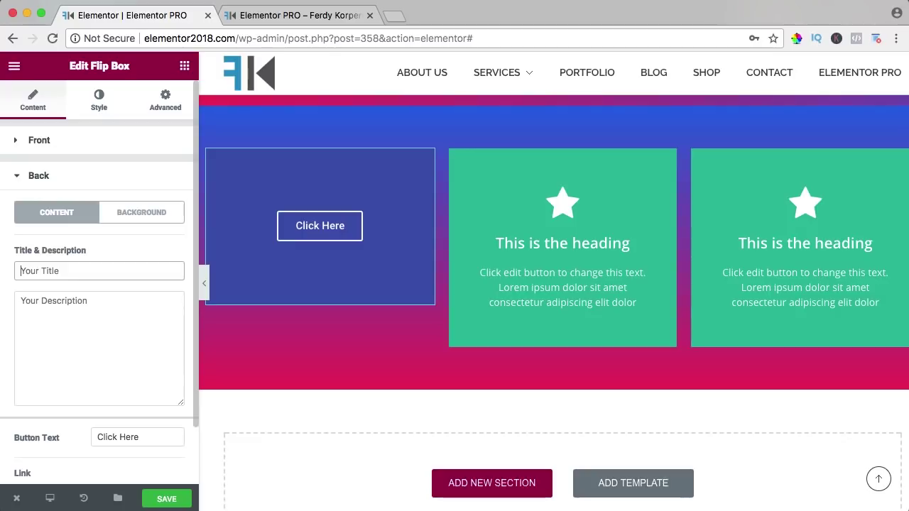
pyautogui.scroll(-2, 72, 316)
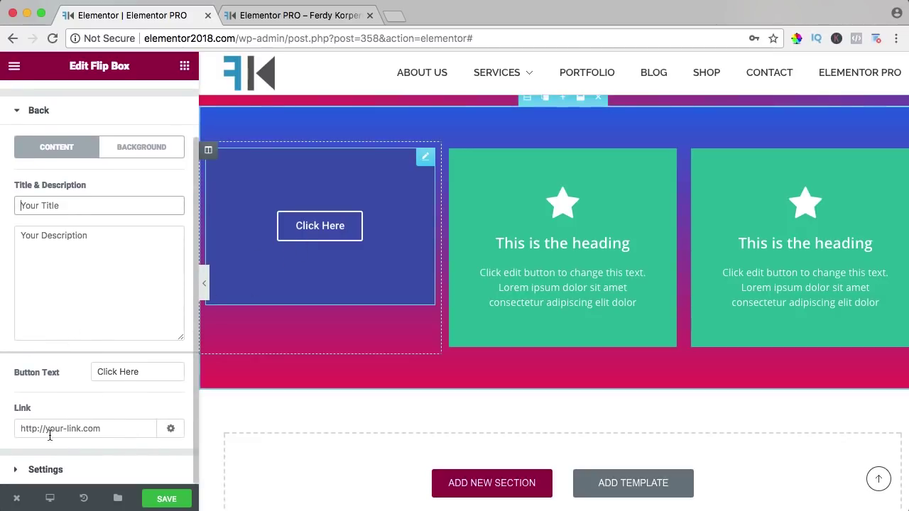
# Set the back background to Classic and choose the woman-on-yellow-sofa photo from the Media Library.
pyautogui.scroll(2, 120, 169)
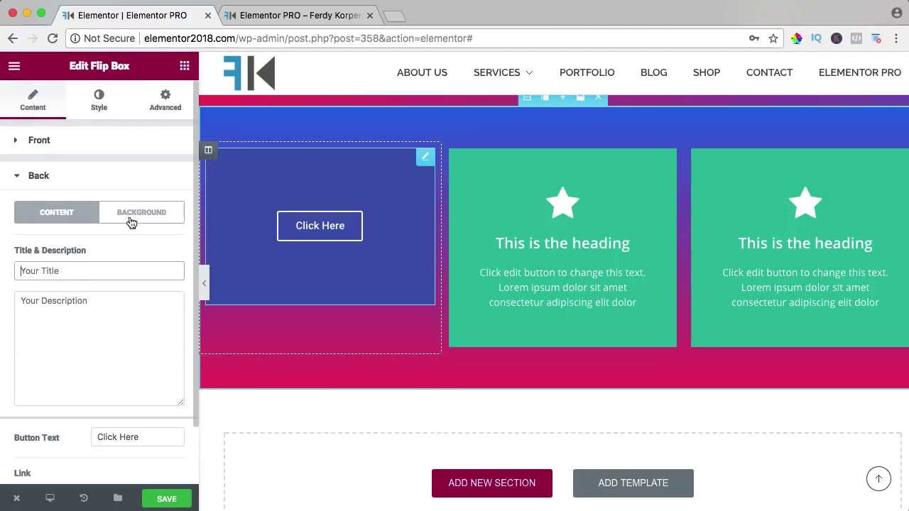
pyautogui.click(132, 219)
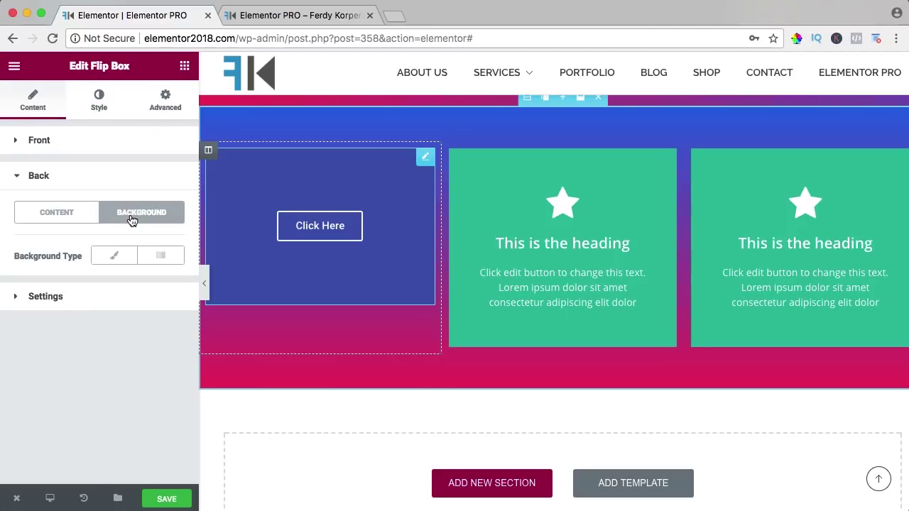
pyautogui.click(115, 258)
pyautogui.scroll(-1, 65, 298)
pyautogui.click(97, 382)
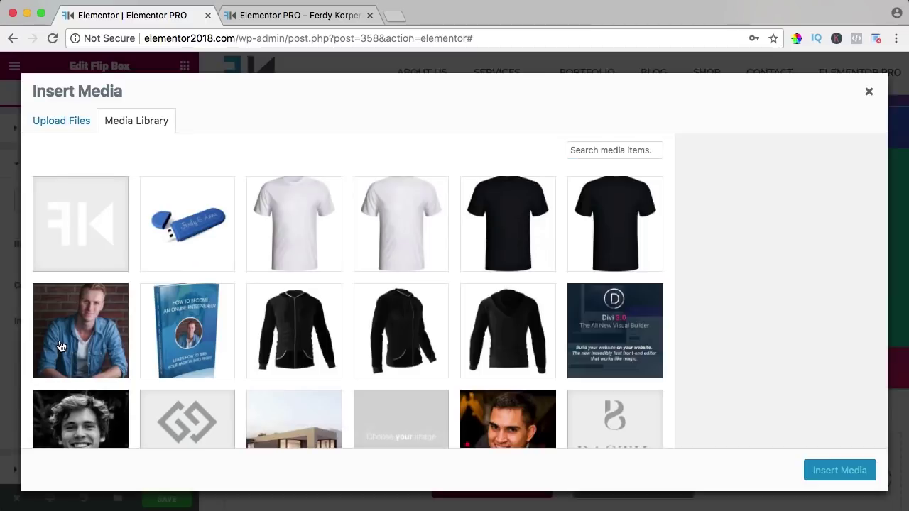
pyautogui.scroll(-3, 412, 264)
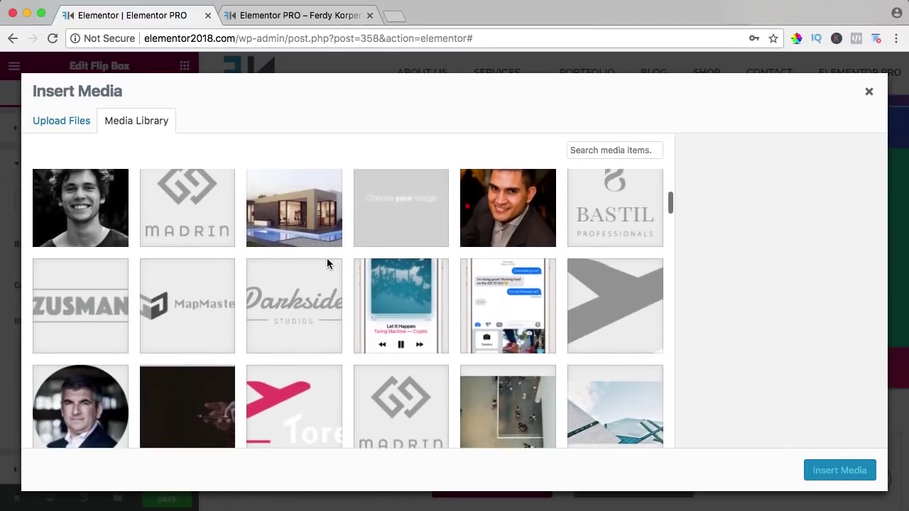
pyautogui.scroll(-3, 310, 237)
pyautogui.scroll(-4, 309, 246)
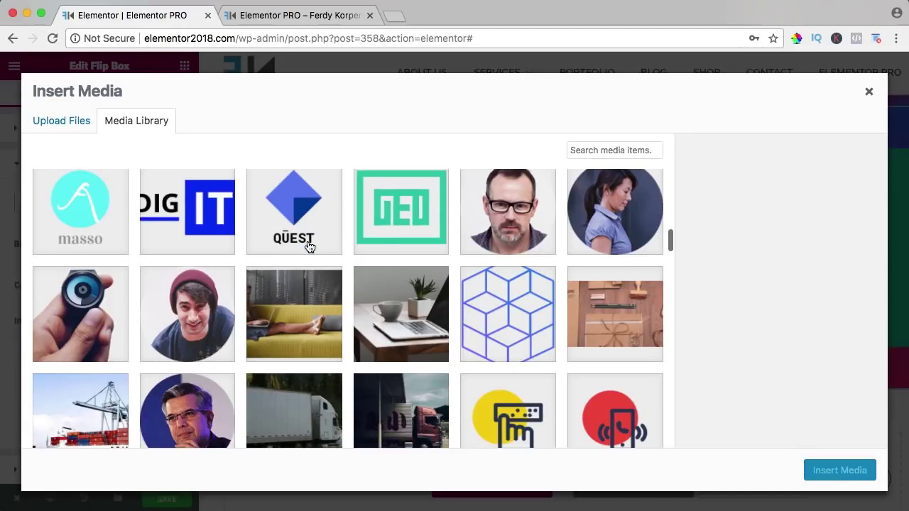
pyautogui.scroll(-1, 311, 246)
pyautogui.click(311, 246)
pyautogui.click(839, 470)
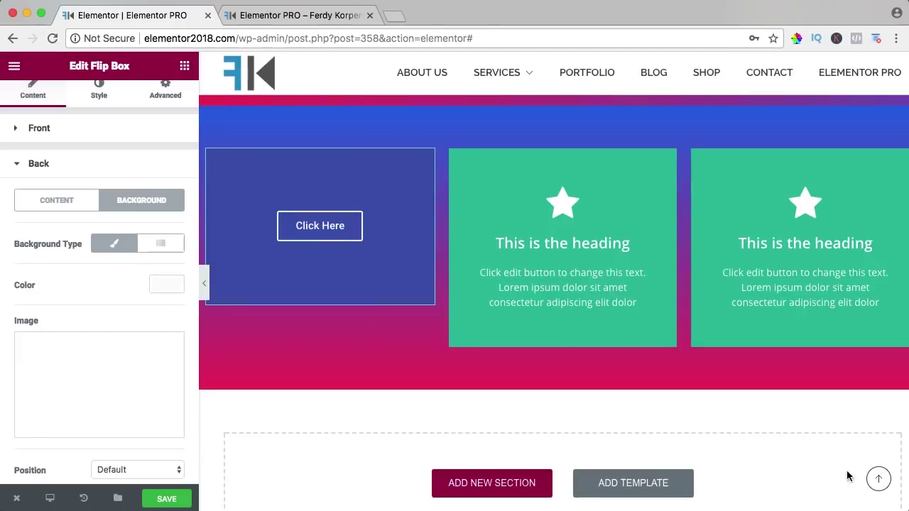
# Set the back background photo's position to Center Center and its size to Cover.
pyautogui.scroll(-4, 125, 310)
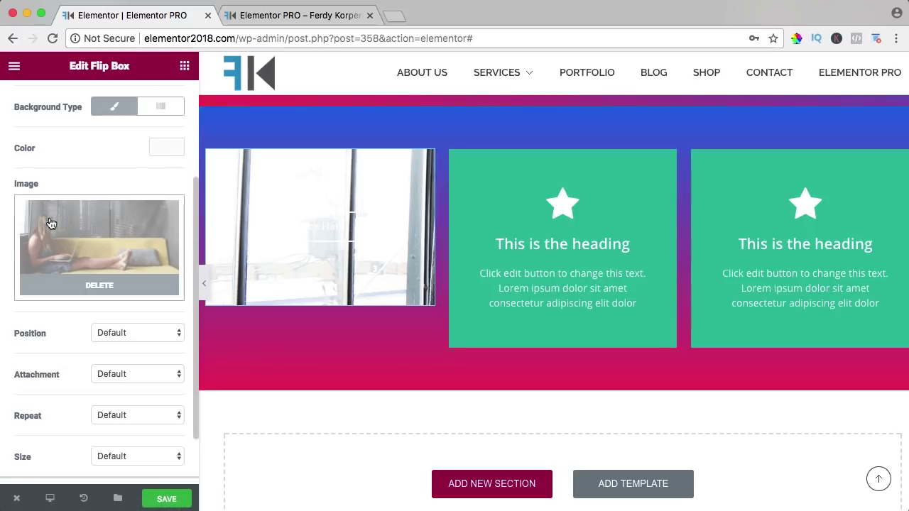
pyautogui.scroll(-2, 68, 287)
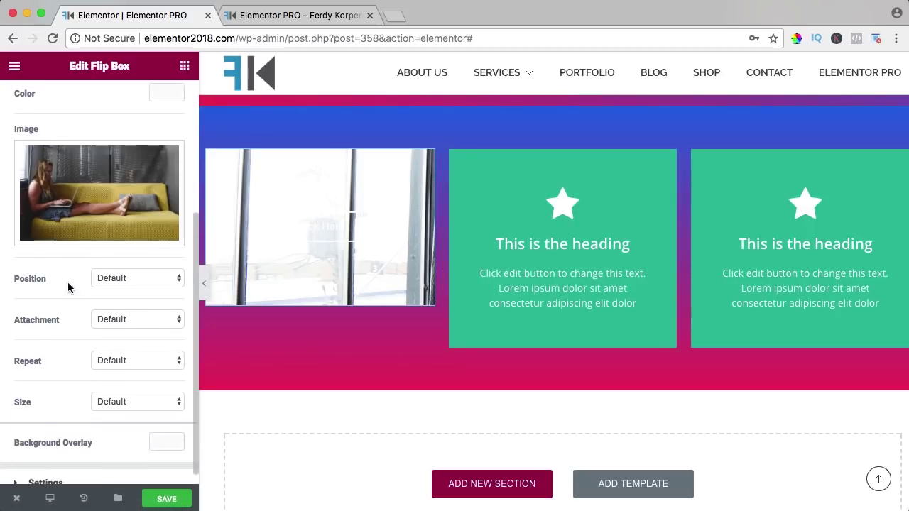
pyautogui.click(120, 281)
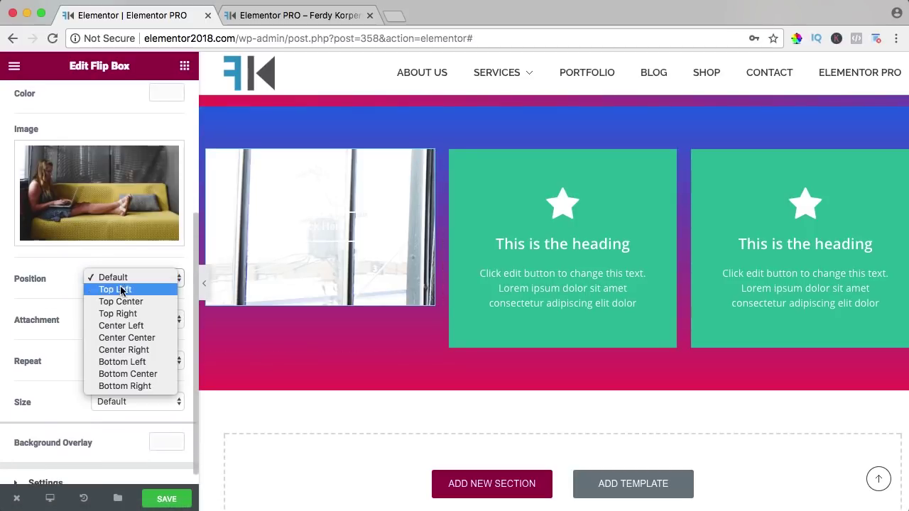
pyautogui.click(131, 339)
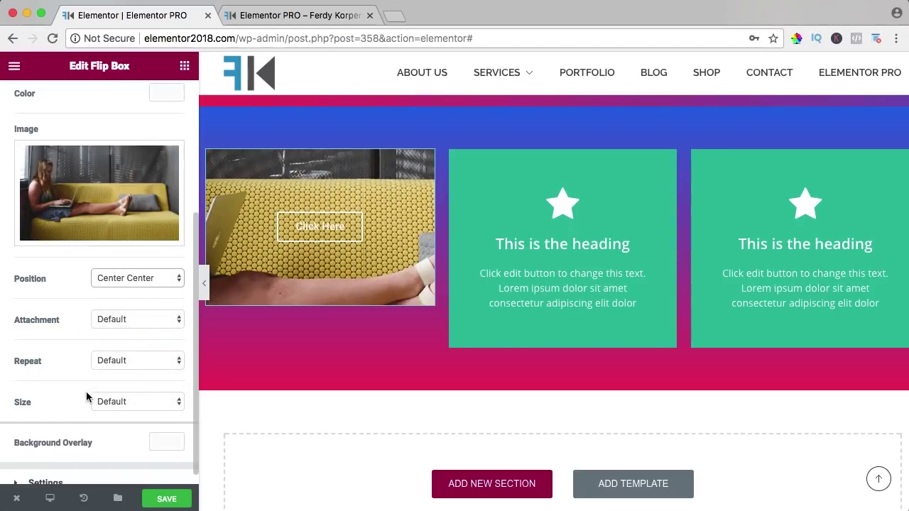
pyautogui.click(110, 401)
pyautogui.click(116, 424)
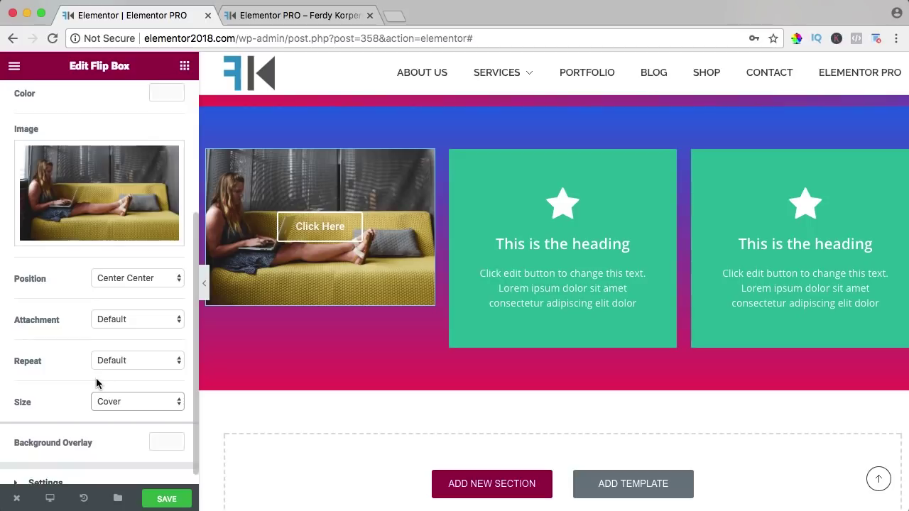
# Add a black background overlay at 0.5 alpha, then collapse the Back section.
pyautogui.scroll(-1, 106, 384)
pyautogui.click(166, 428)
pyautogui.scroll(-3, 142, 408)
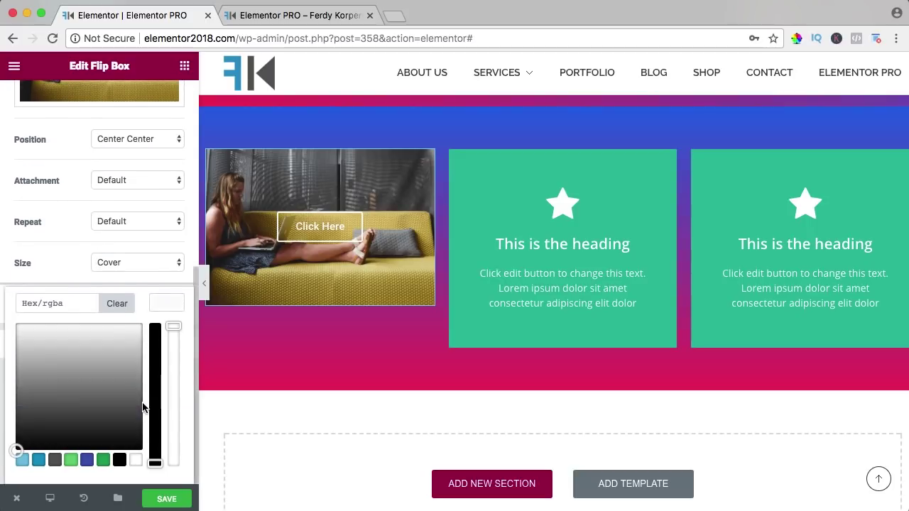
pyautogui.click(120, 460)
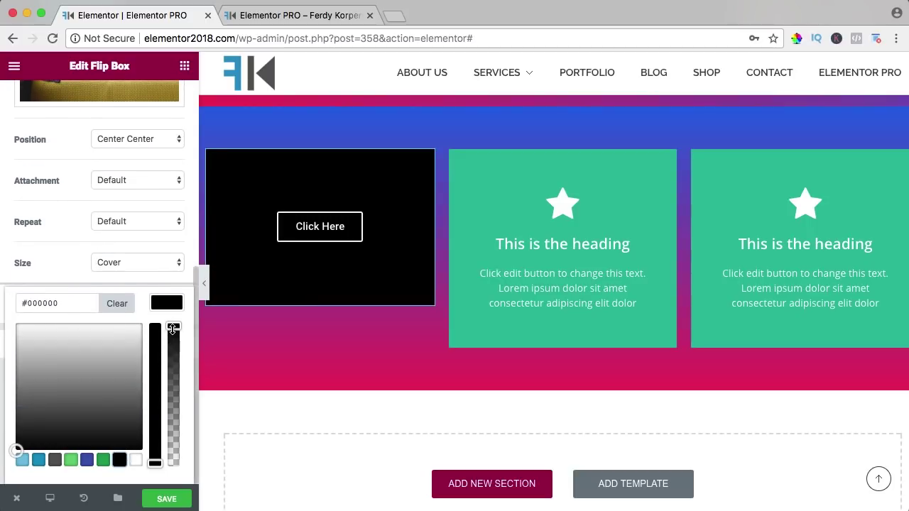
pyautogui.moveTo(173, 328); pyautogui.dragTo(169, 398)
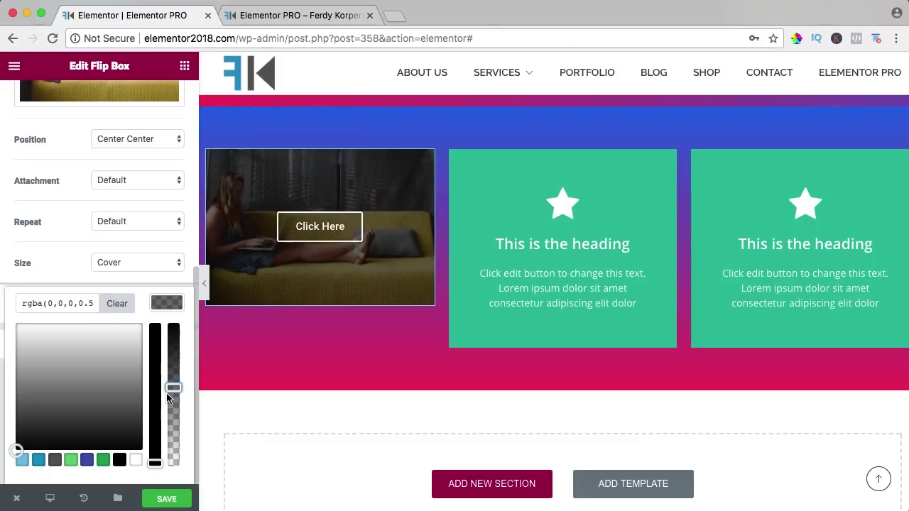
pyautogui.click(53, 212)
pyautogui.scroll(5, 53, 213)
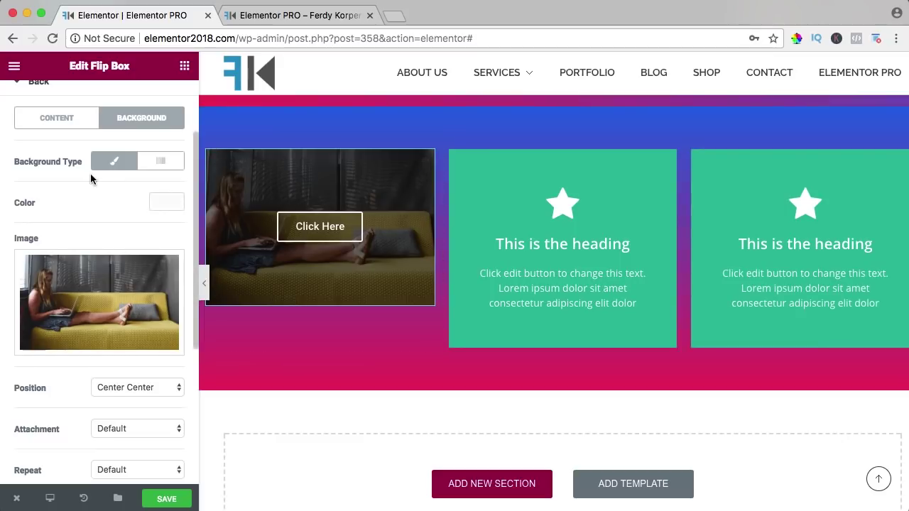
pyautogui.scroll(2, 26, 135)
pyautogui.click(19, 136)
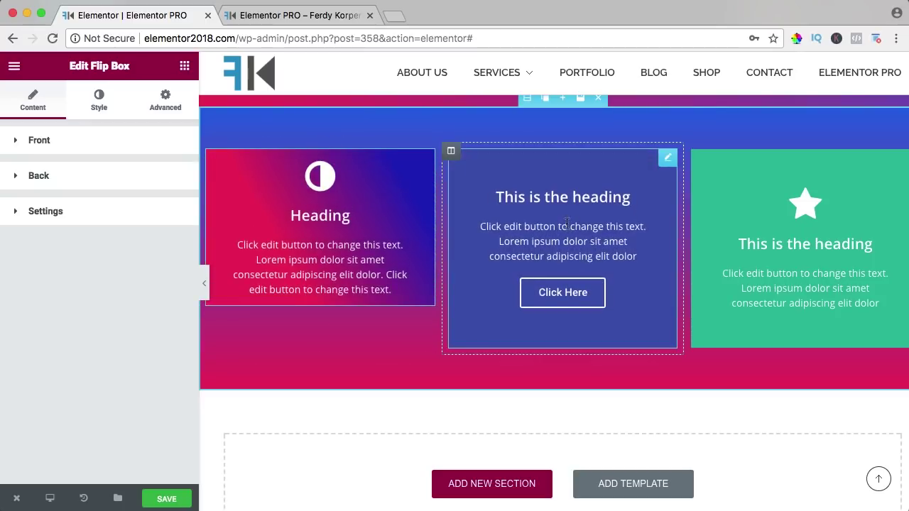
# Select the second flip box and remove its star icon.
pyautogui.click(567, 223)
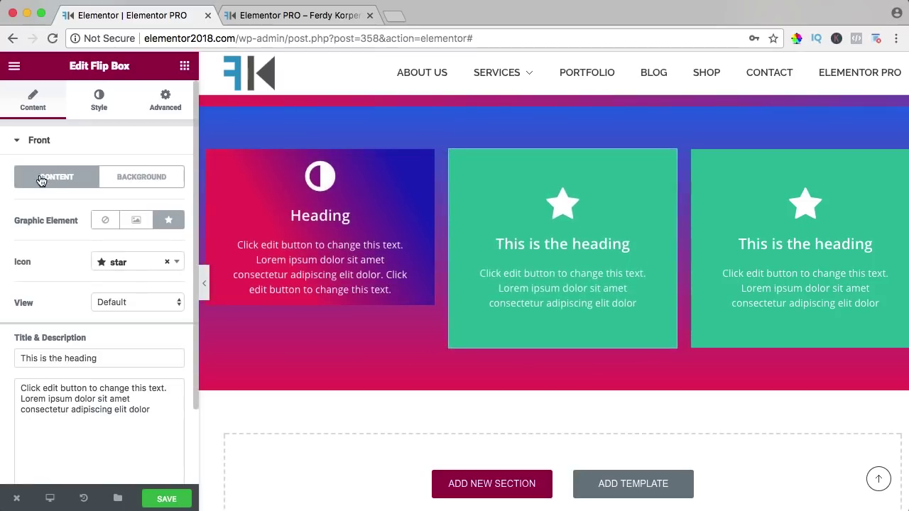
pyautogui.click(167, 262)
pyautogui.click(64, 245)
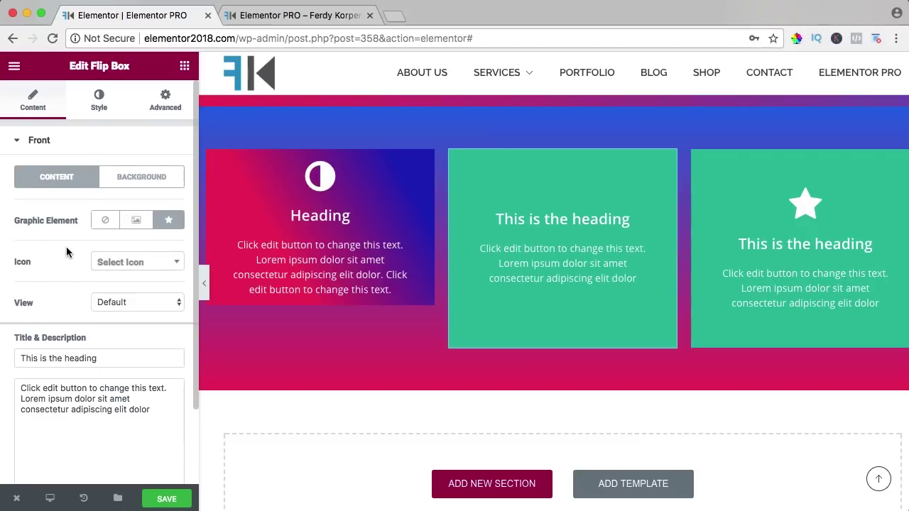
# Replace the front title with 'Rent This House'.
pyautogui.scroll(-2, 66, 248)
pyautogui.tripleClick(64, 290)
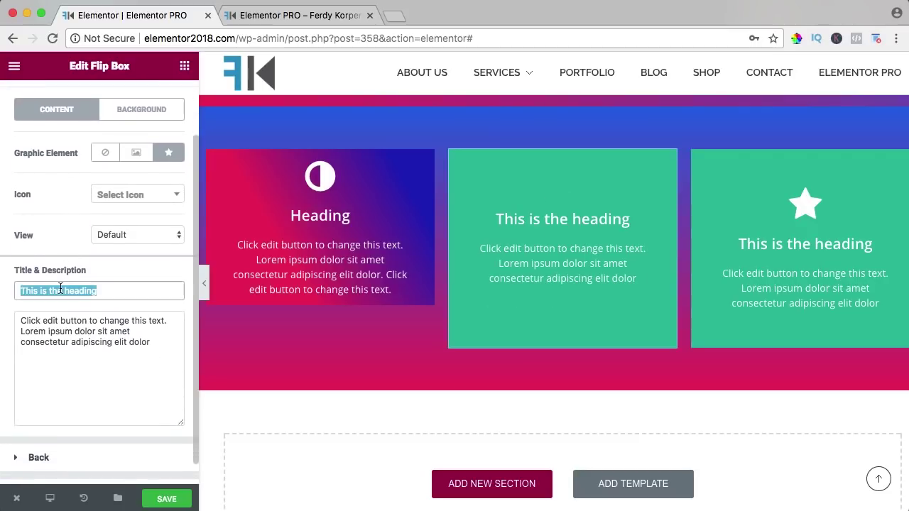
pyautogui.write('Rent This ')
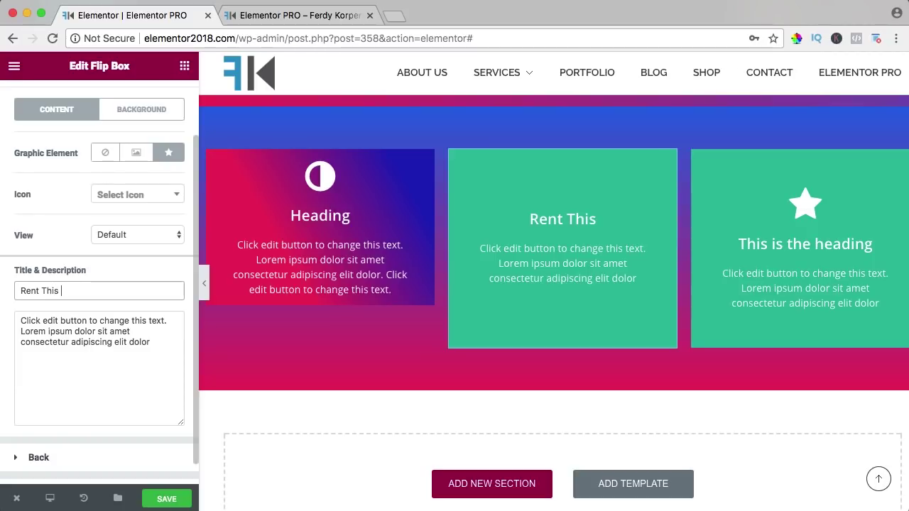
pyautogui.write('House')
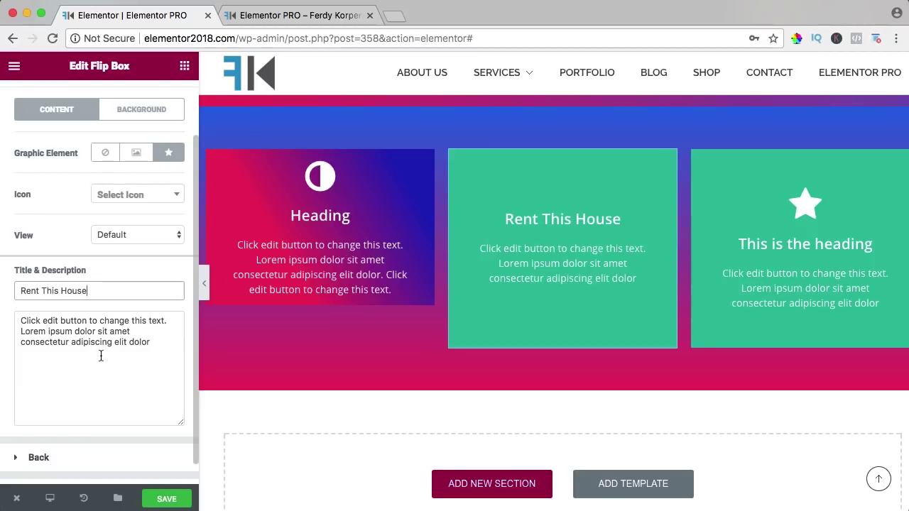
pyautogui.click(101, 356)
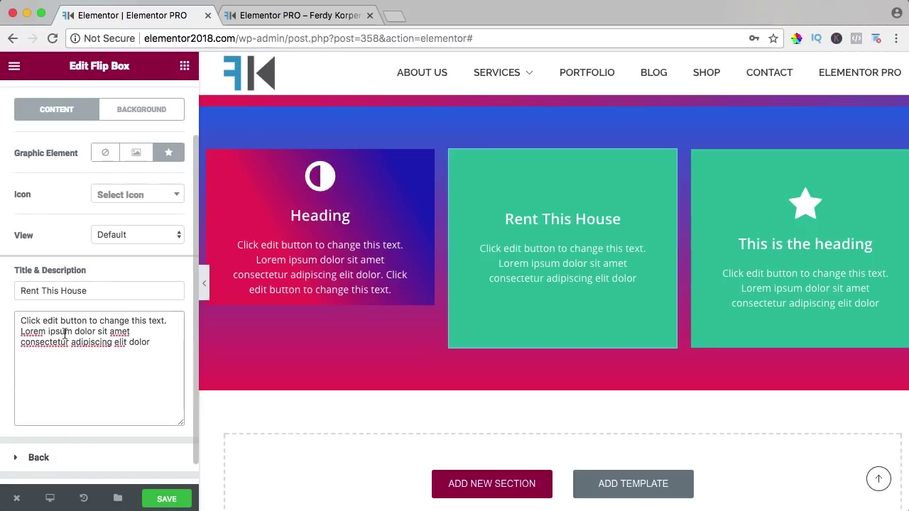
pyautogui.scroll(-1, 65, 333)
pyautogui.scroll(3, 113, 337)
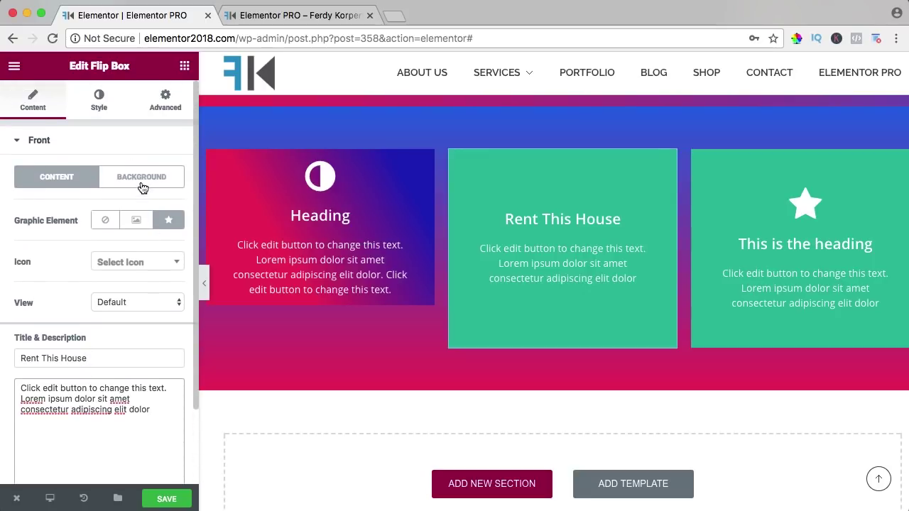
# Give the front a classic background using the black-and-white house photo.
pyautogui.click(127, 176)
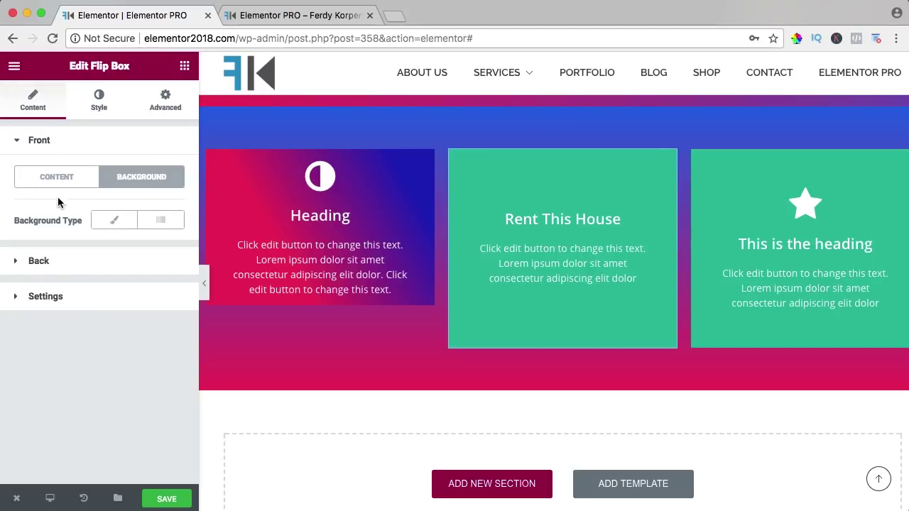
pyautogui.click(114, 221)
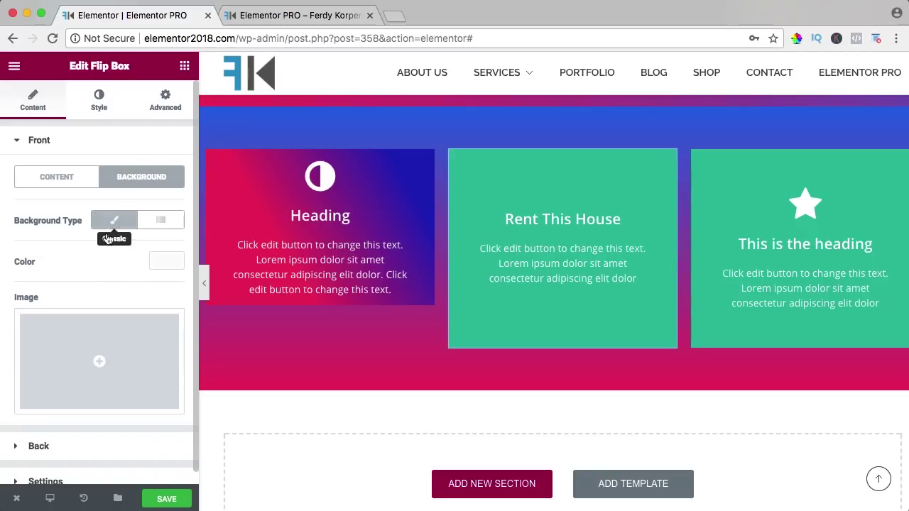
pyautogui.click(91, 341)
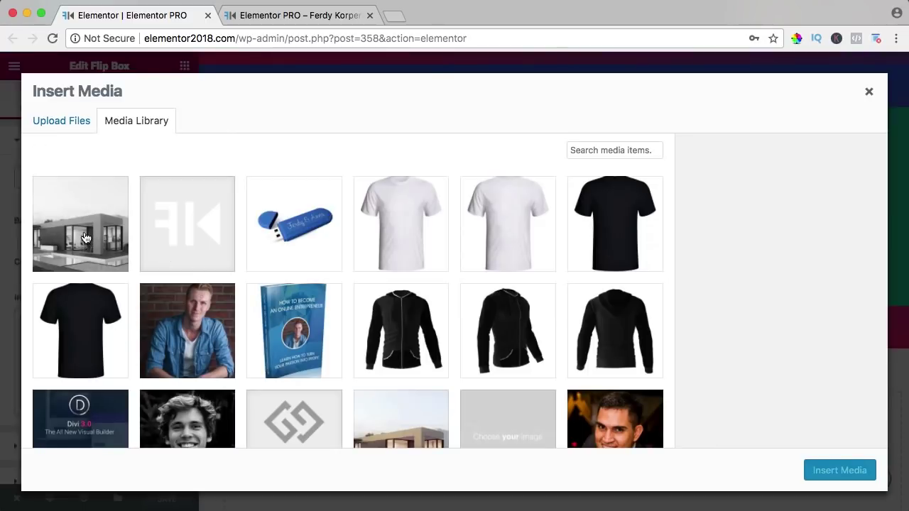
pyautogui.click(84, 237)
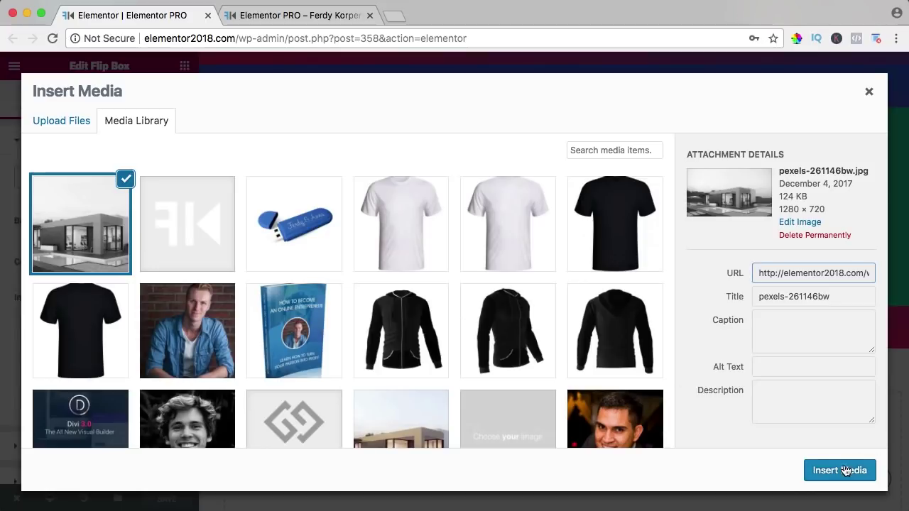
pyautogui.click(839, 470)
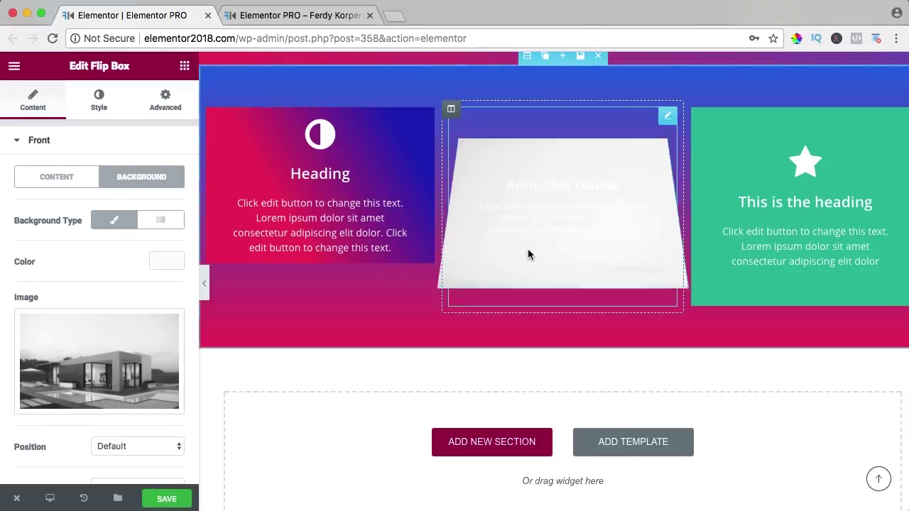
# Position the house photo at Bottom Center with size Cover.
pyautogui.scroll(-5, 125, 347)
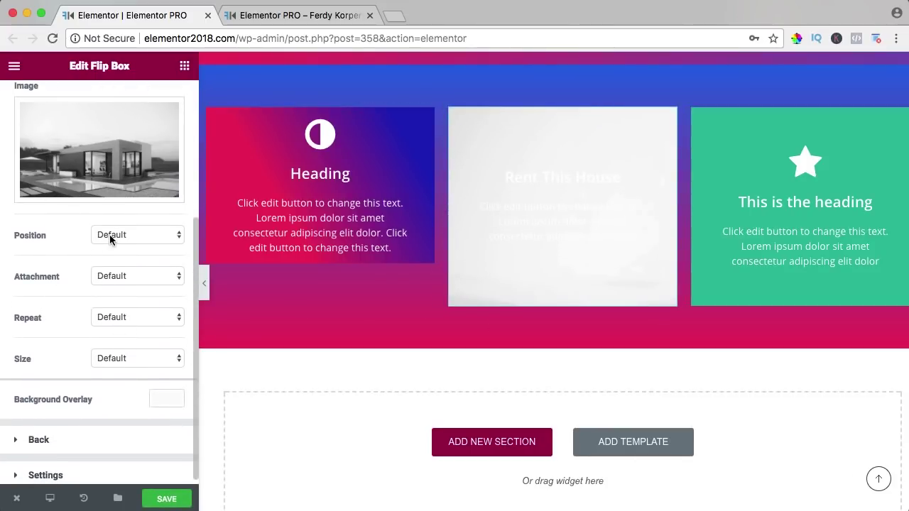
pyautogui.click(110, 237)
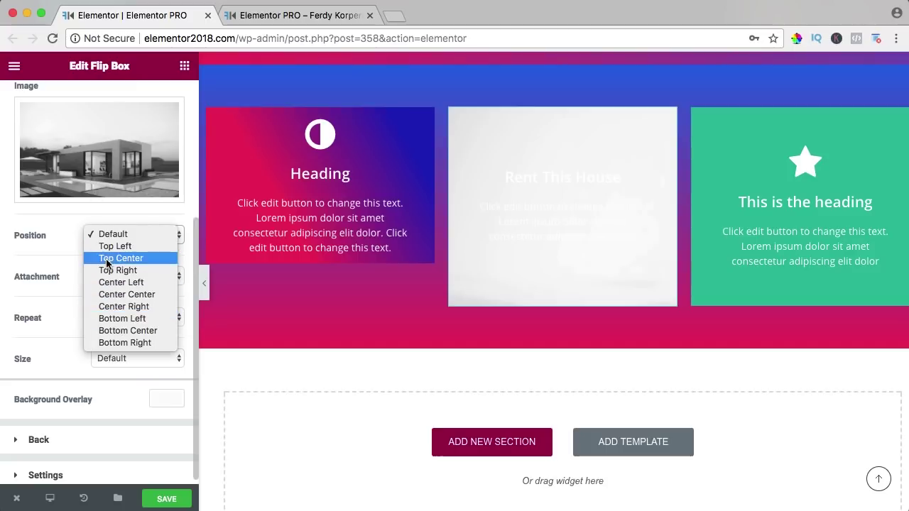
pyautogui.click(134, 332)
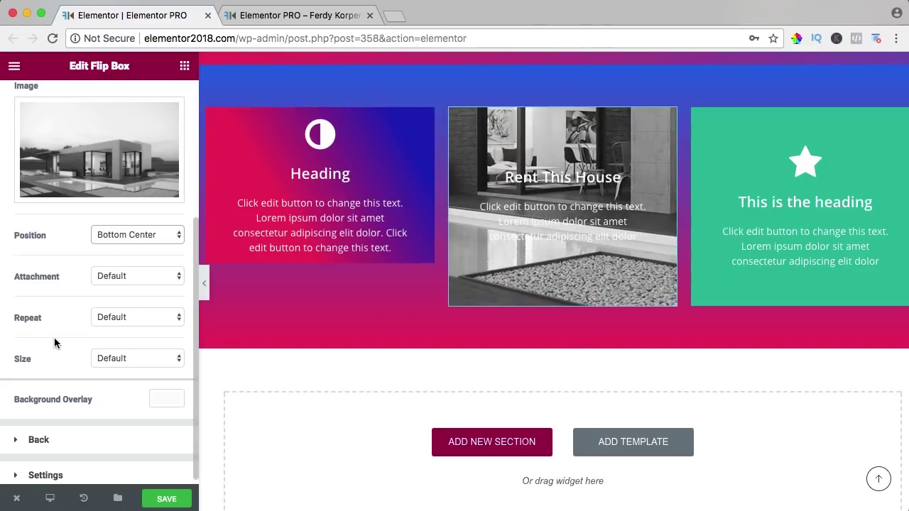
pyautogui.click(121, 359)
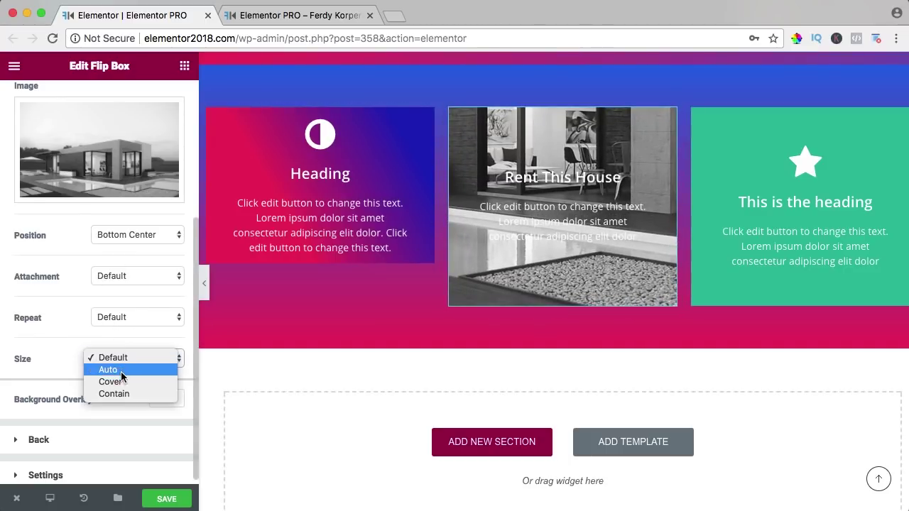
pyautogui.click(122, 381)
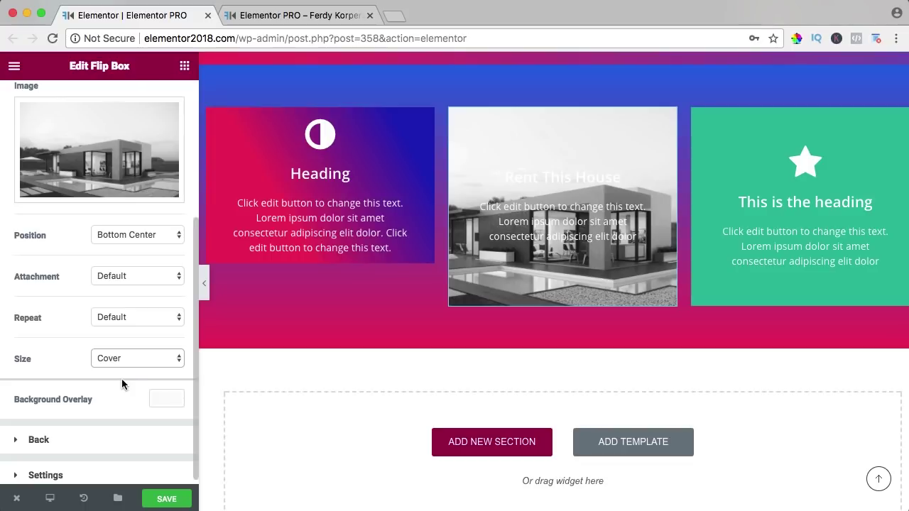
# Add a semi-transparent black overlay (about 0.6 alpha) over the front photo.
pyautogui.scroll(-1, 127, 369)
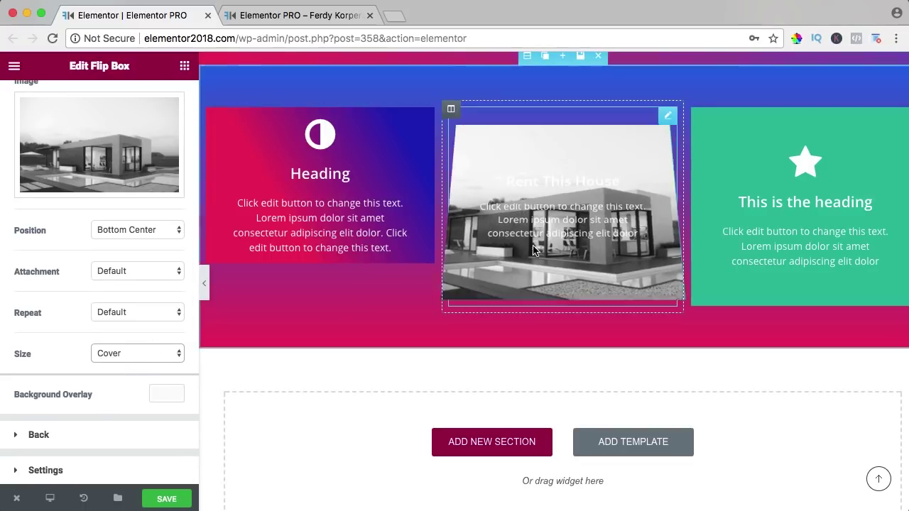
pyautogui.moveTo(572, 208)
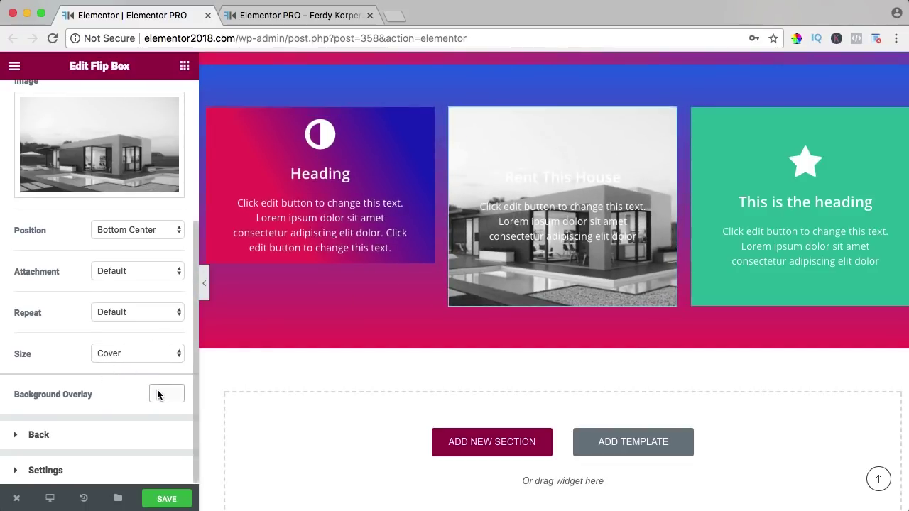
pyautogui.click(167, 393)
pyautogui.click(119, 461)
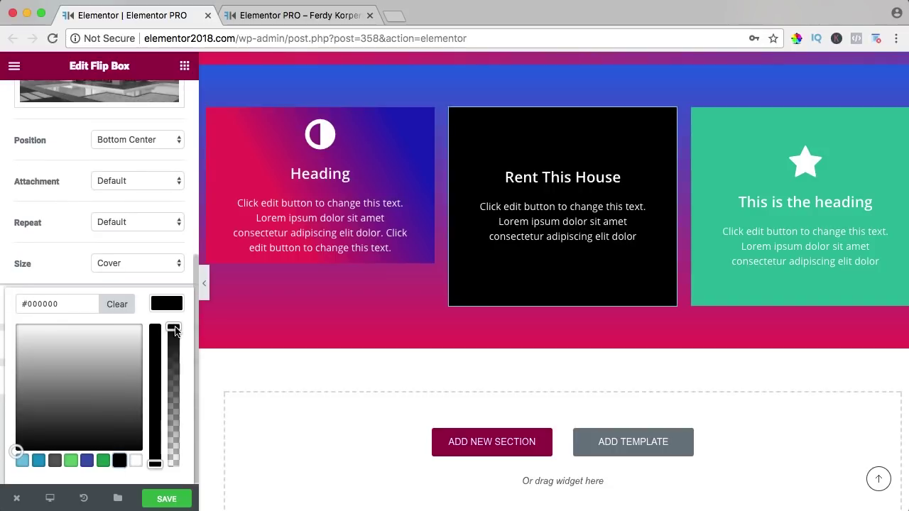
pyautogui.moveTo(176, 326); pyautogui.dragTo(177, 370)
pyautogui.click(167, 305)
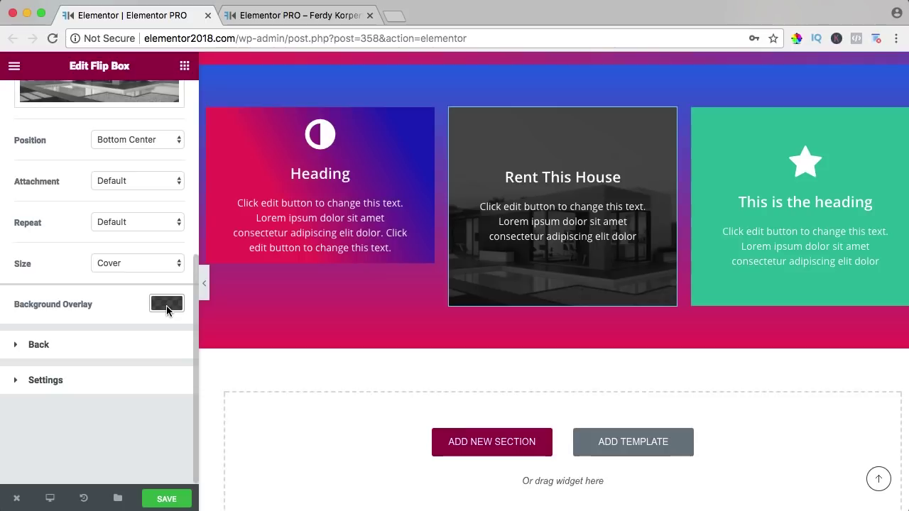
pyautogui.click(37, 380)
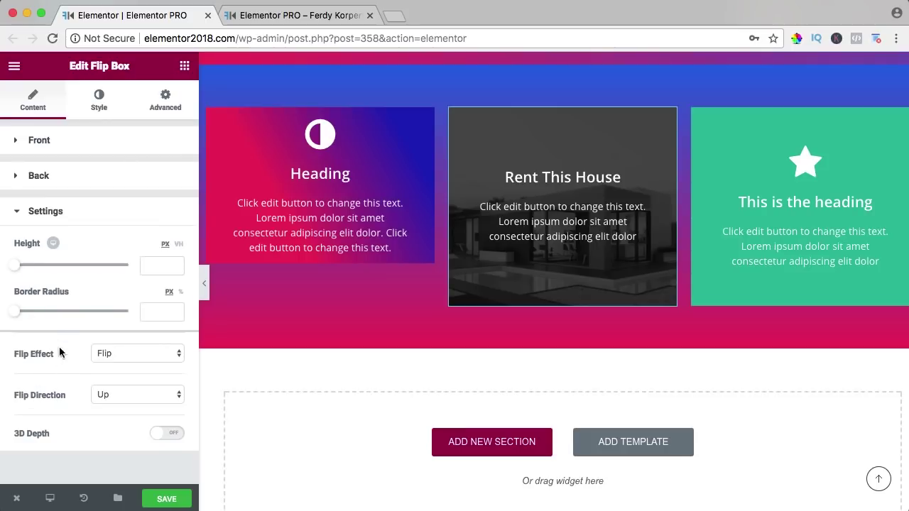
# Set the flip box height to 500 px.
pyautogui.click(152, 266)
pyautogui.write('500')
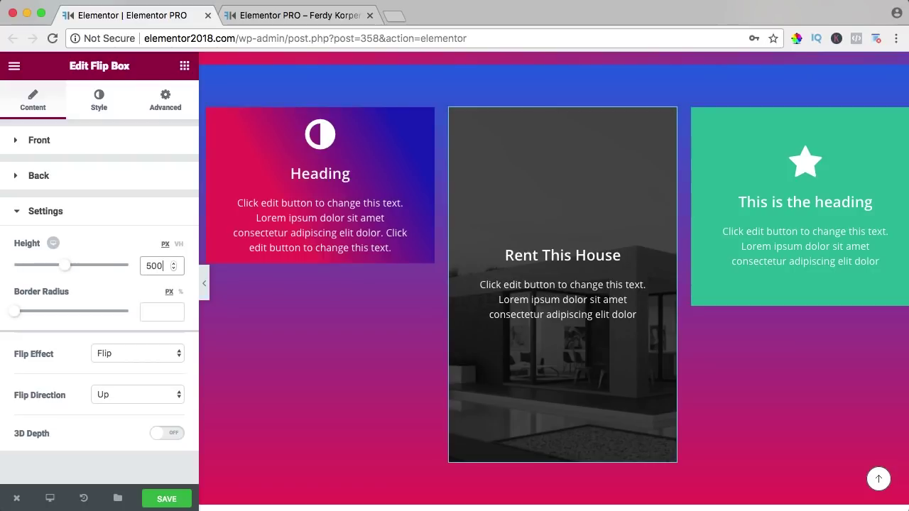
pyautogui.click(25, 217)
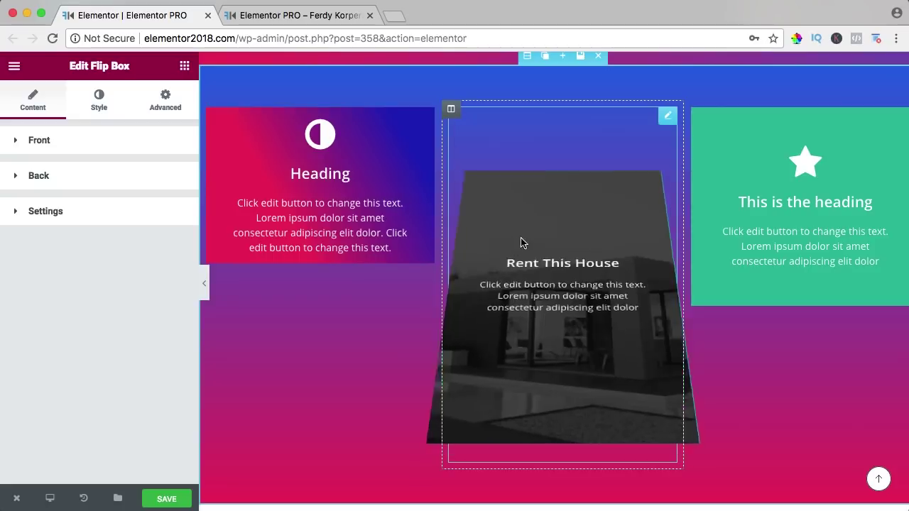
# Change the flip effect to Fade.
pyautogui.click(20, 217)
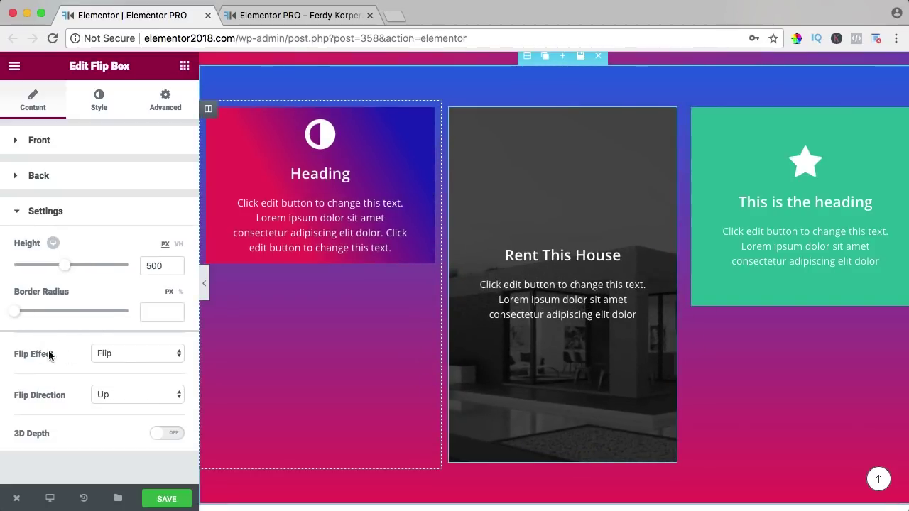
pyautogui.click(125, 354)
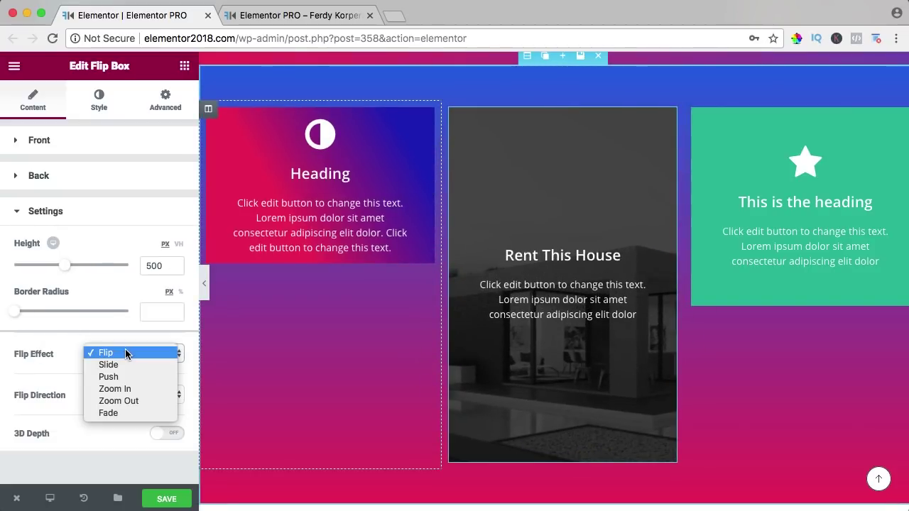
pyautogui.click(110, 413)
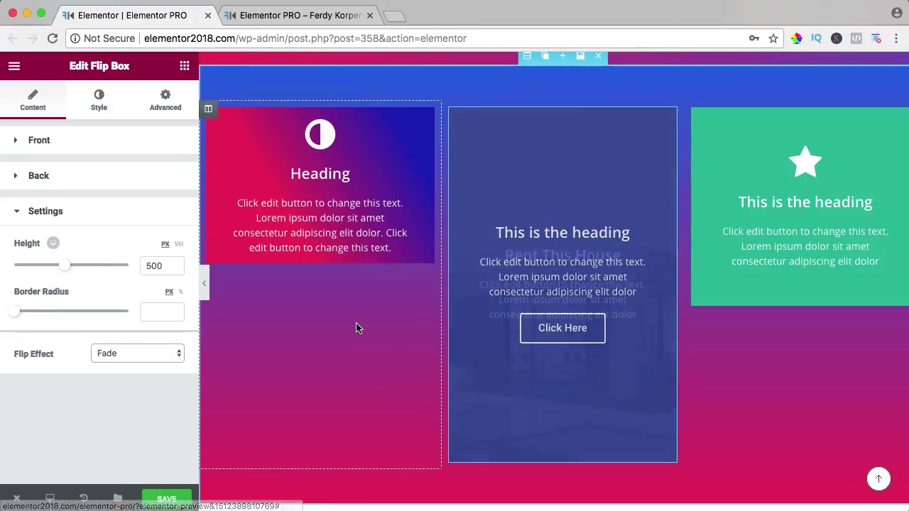
# Give the back side a classic background using the modern house photo.
pyautogui.click(17, 212)
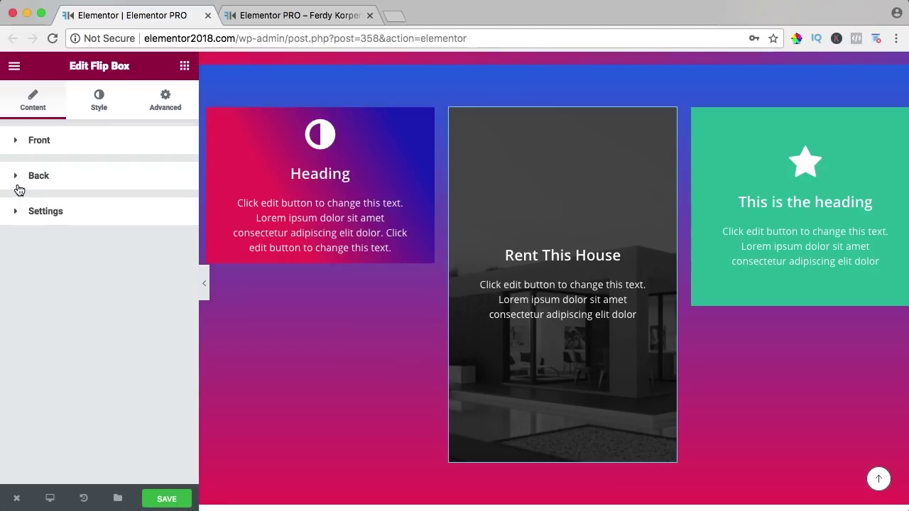
pyautogui.click(19, 187)
pyautogui.click(139, 216)
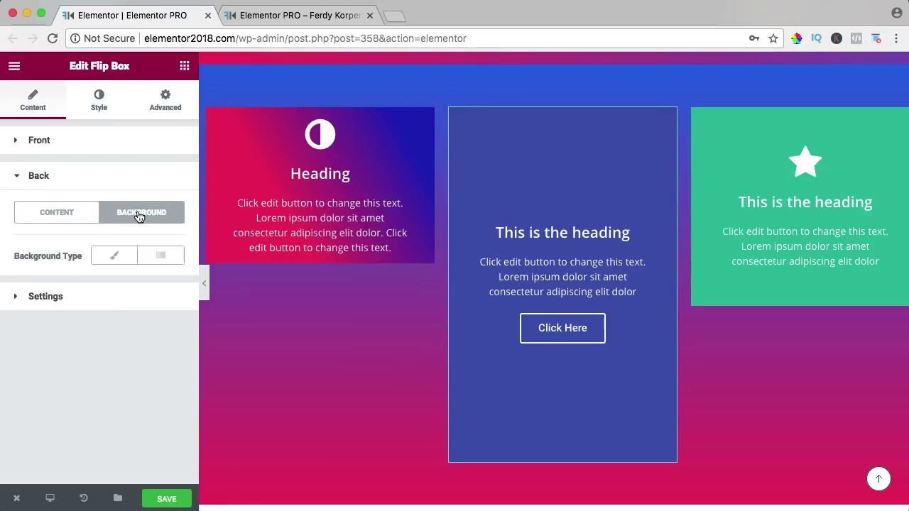
pyautogui.click(112, 258)
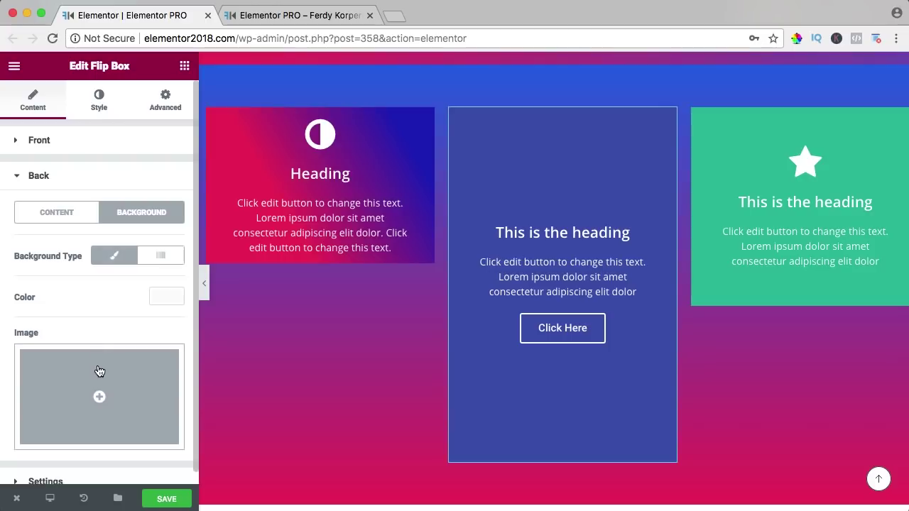
pyautogui.click(90, 373)
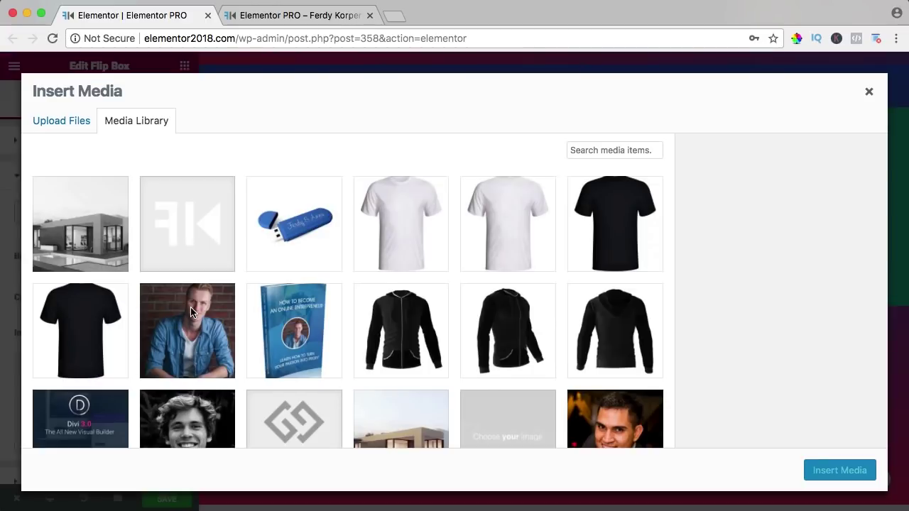
pyautogui.scroll(-5, 190, 311)
pyautogui.scroll(2, 194, 311)
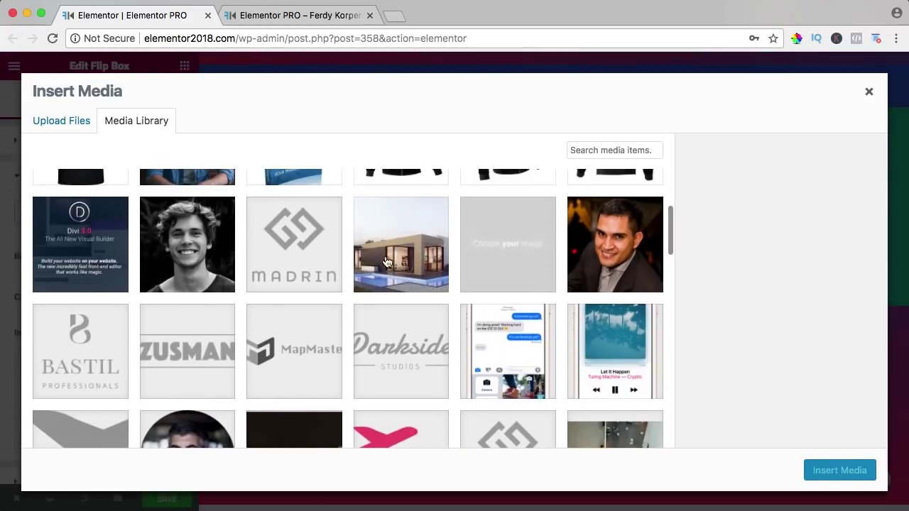
pyautogui.click(387, 262)
pyautogui.click(873, 480)
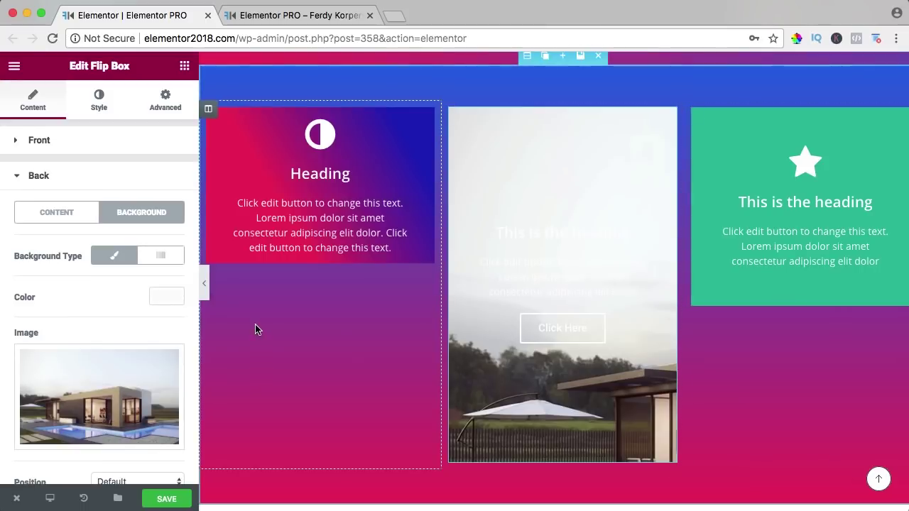
# Position the back image at Bottom Center with size Cover.
pyautogui.scroll(-5, 87, 316)
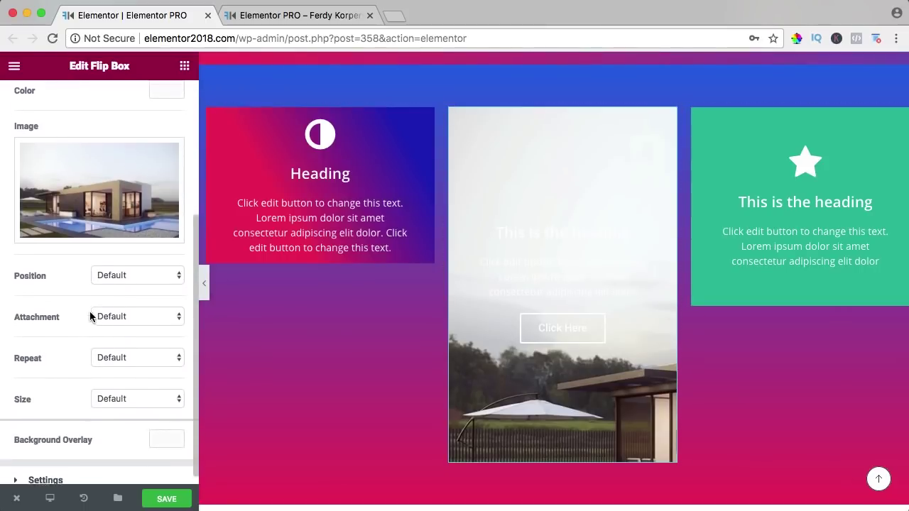
pyautogui.click(96, 275)
pyautogui.click(127, 370)
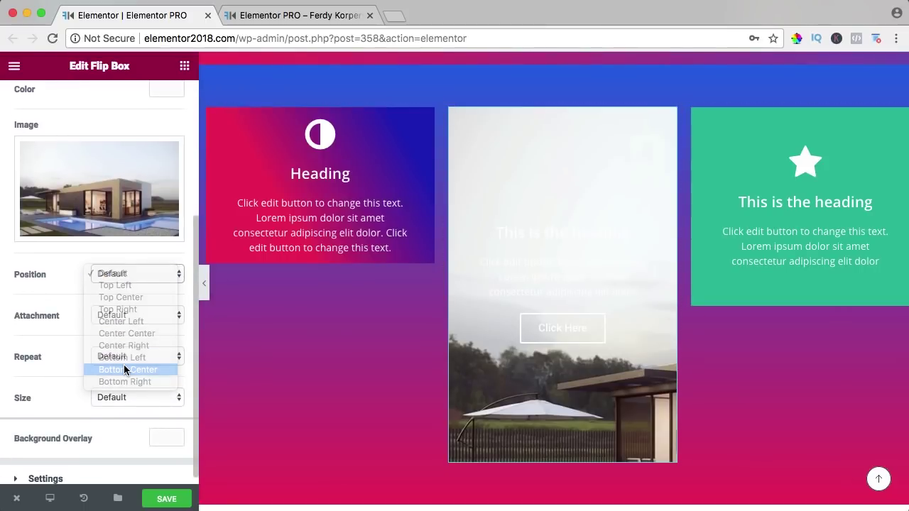
pyautogui.click(110, 396)
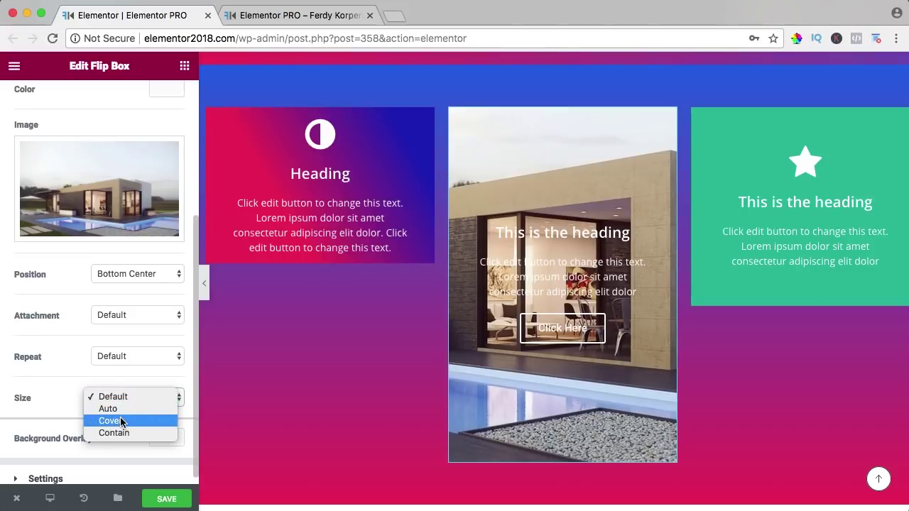
pyautogui.click(121, 420)
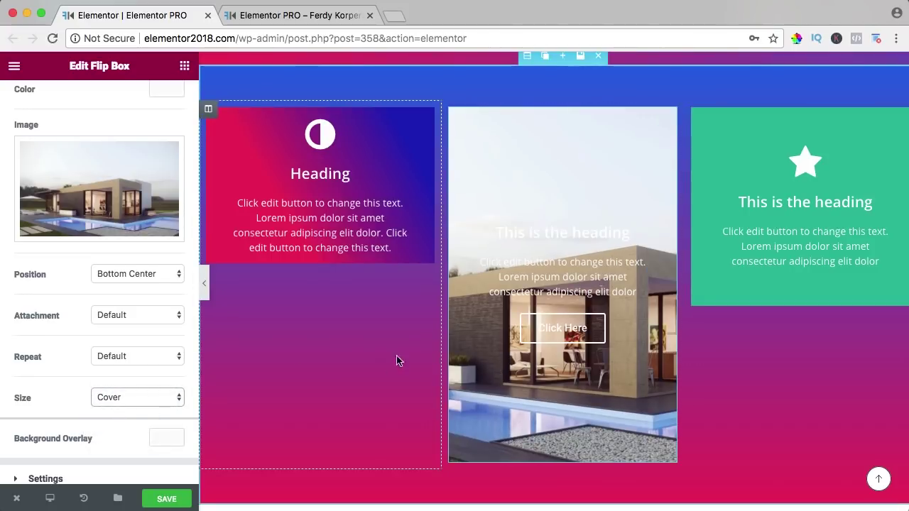
pyautogui.scroll(5, 24, 170)
pyautogui.click(13, 176)
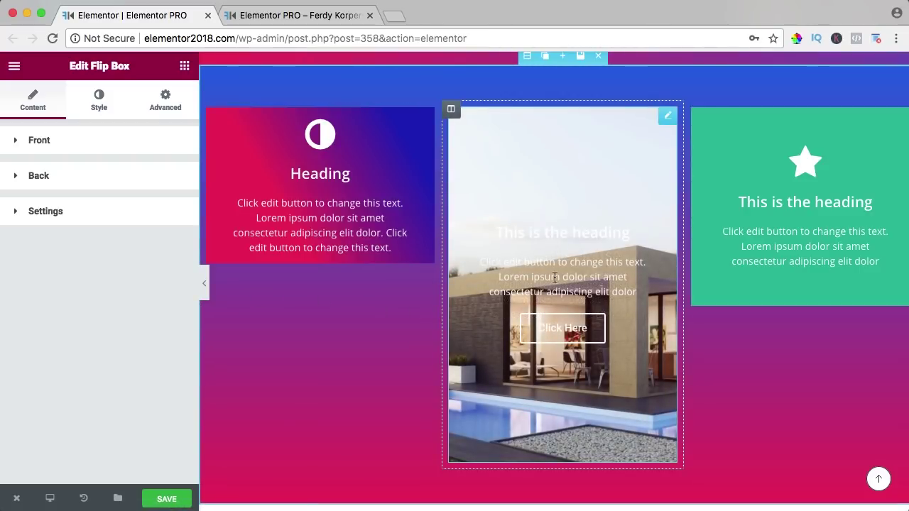
# Add a black overlay at 0.7 alpha to the back background.
pyautogui.click(16, 176)
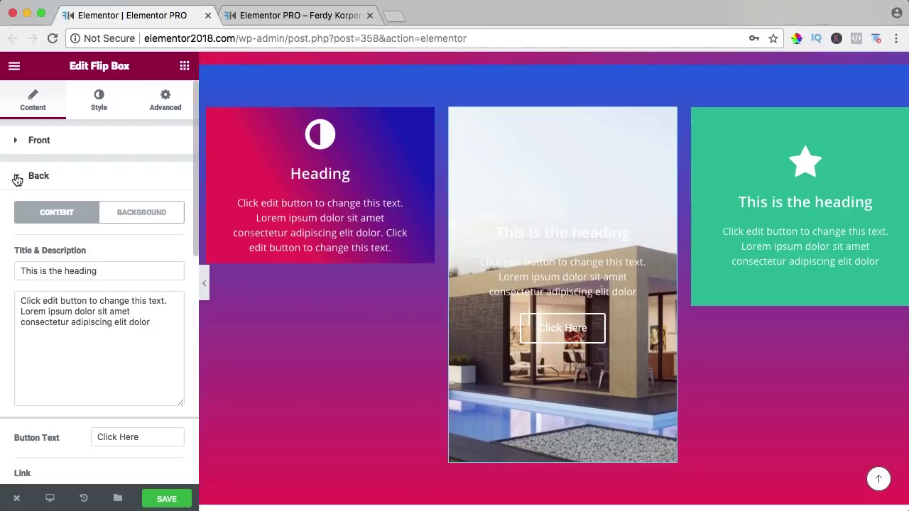
pyautogui.click(133, 214)
pyautogui.scroll(-5, 125, 237)
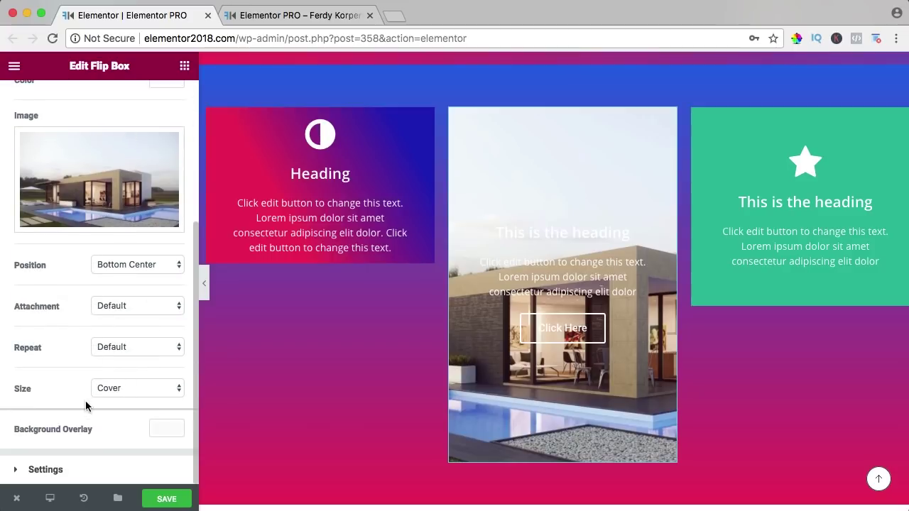
pyautogui.click(161, 429)
pyautogui.scroll(-3, 160, 422)
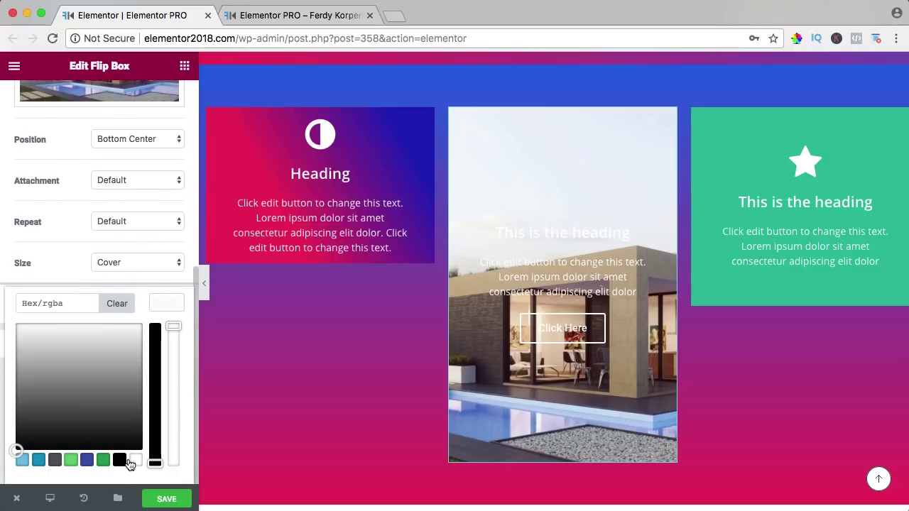
pyautogui.click(120, 460)
pyautogui.moveTo(173, 330); pyautogui.dragTo(174, 368)
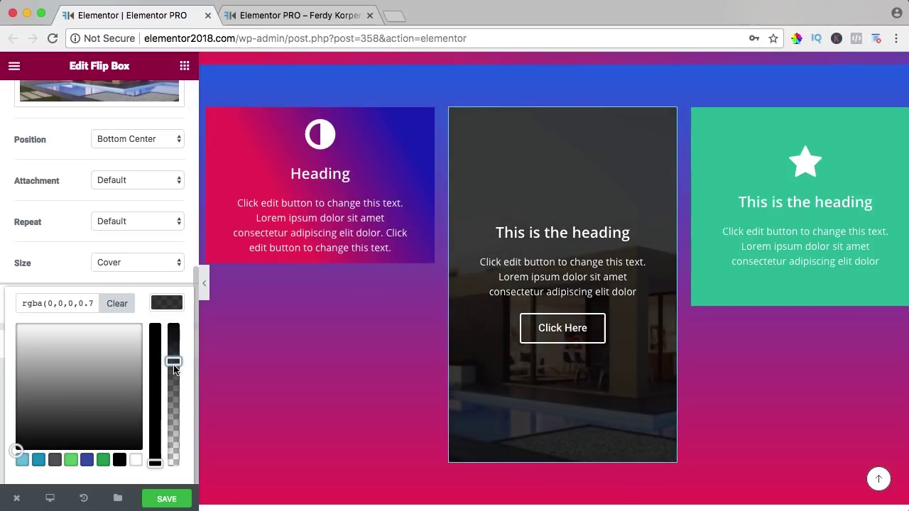
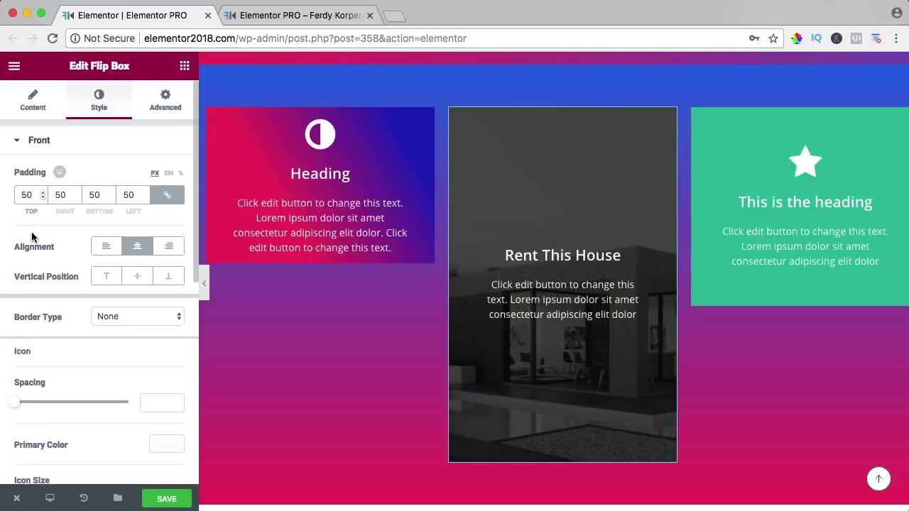
# Centre the front text after trying left and right alignment, and set Vertical Position to Top.
pyautogui.click(104, 248)
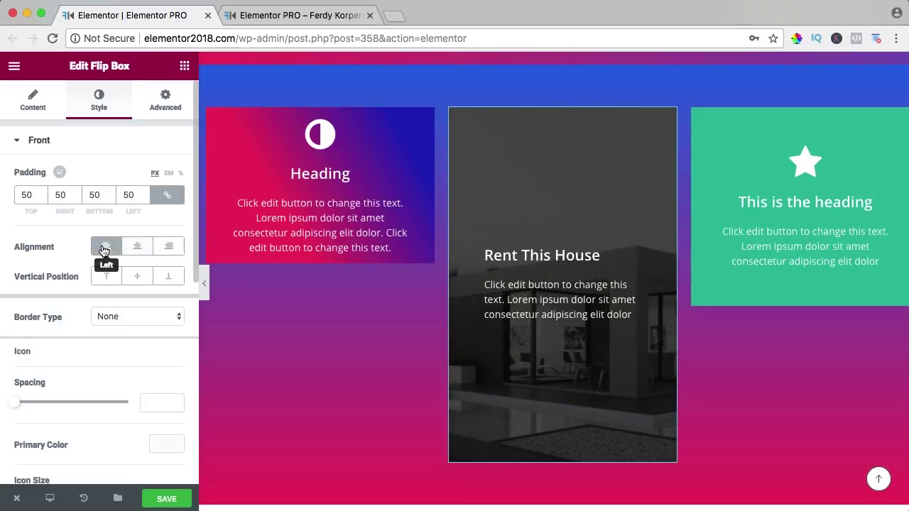
pyautogui.click(165, 247)
pyautogui.click(113, 247)
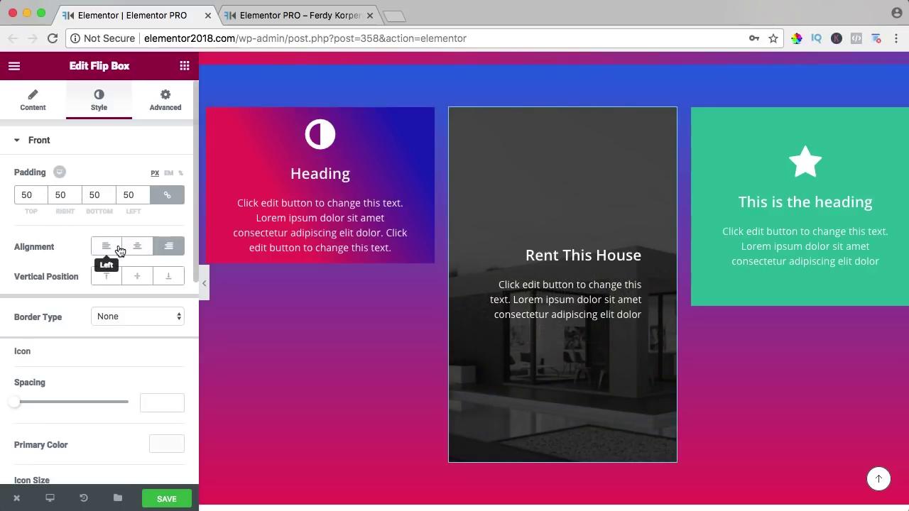
pyautogui.click(137, 250)
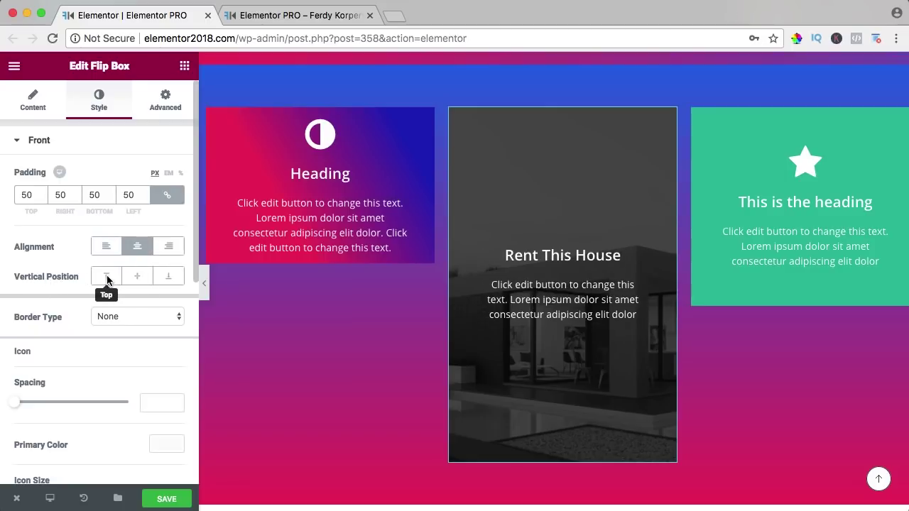
pyautogui.click(106, 277)
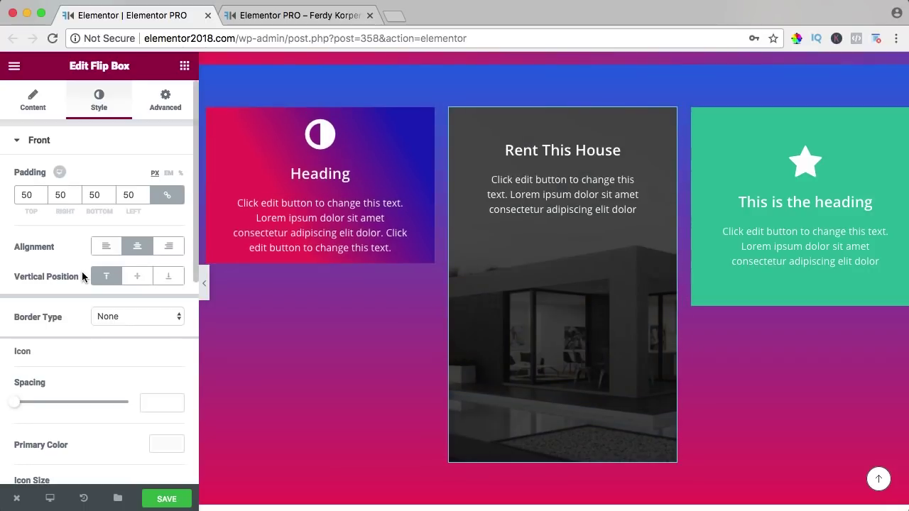
# Try a 10 px solid black border on the front card, then set Border Type back to None.
pyautogui.scroll(-3, 81, 276)
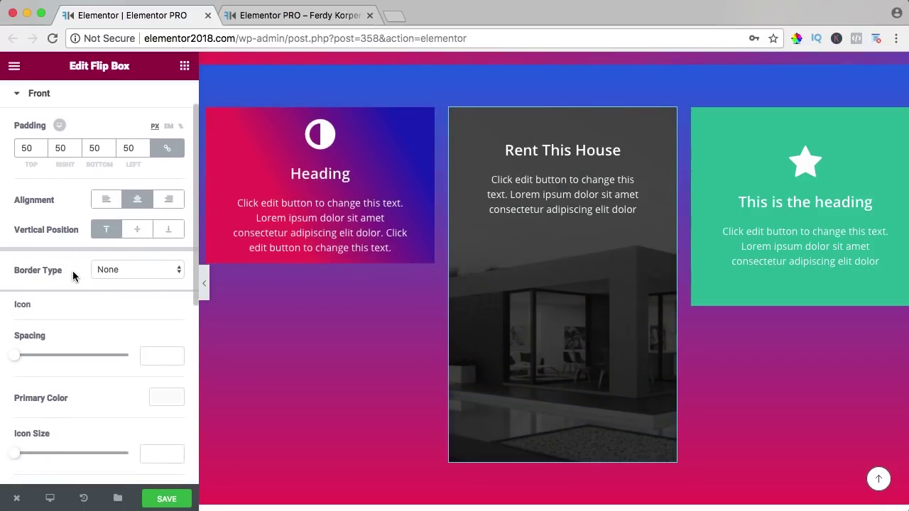
pyautogui.click(110, 270)
pyautogui.click(117, 288)
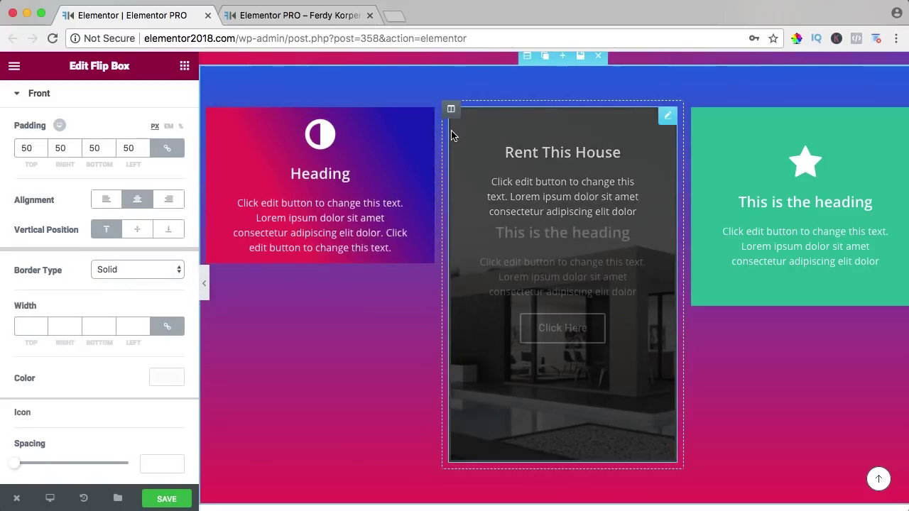
pyautogui.click(28, 328)
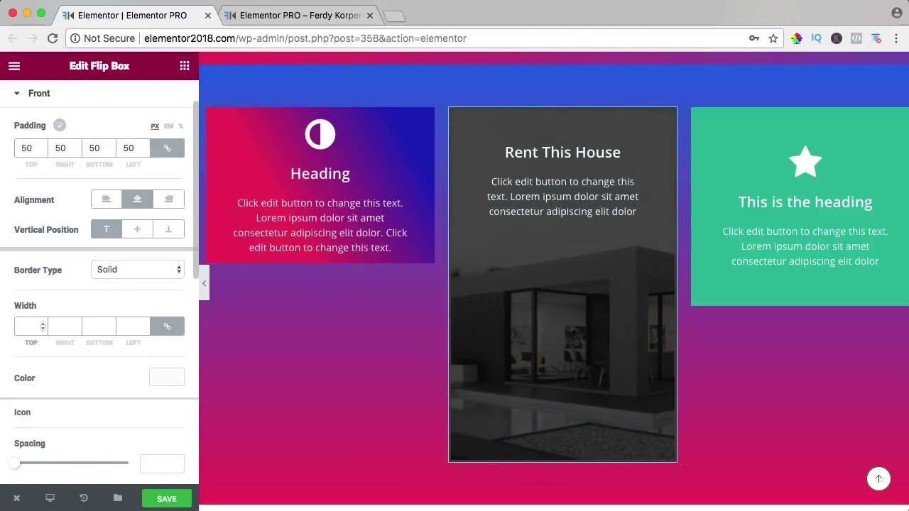
pyautogui.write('5')
pyautogui.press('BackSpace')
pyautogui.write('1')
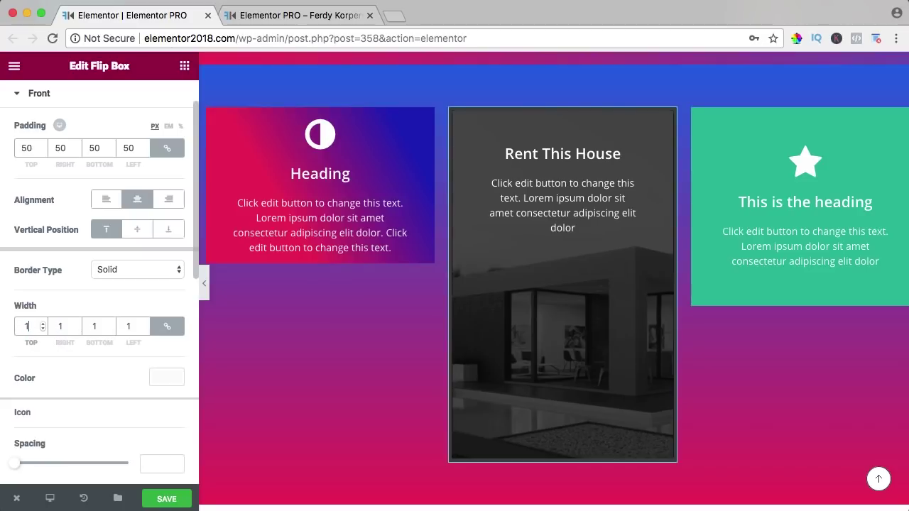
pyautogui.write('0')
pyautogui.press('Tab')
pyautogui.click(167, 379)
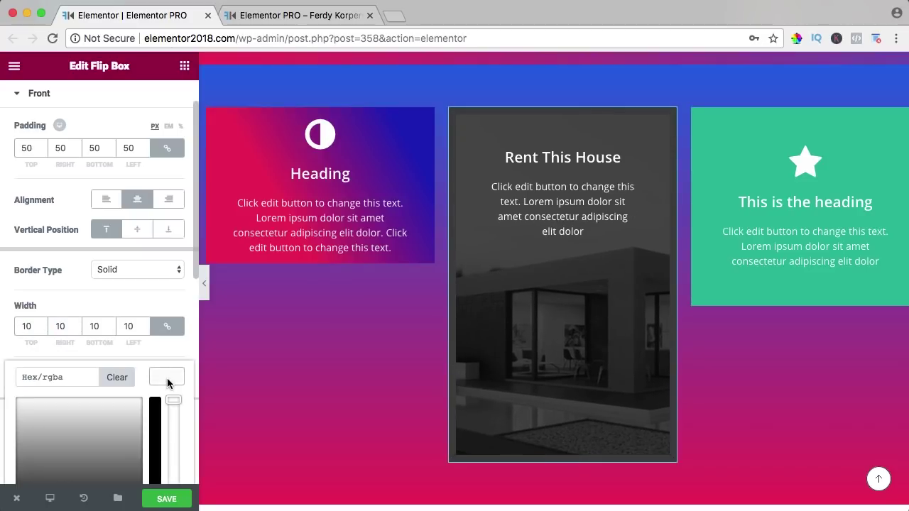
pyautogui.scroll(-3, 138, 412)
pyautogui.click(119, 411)
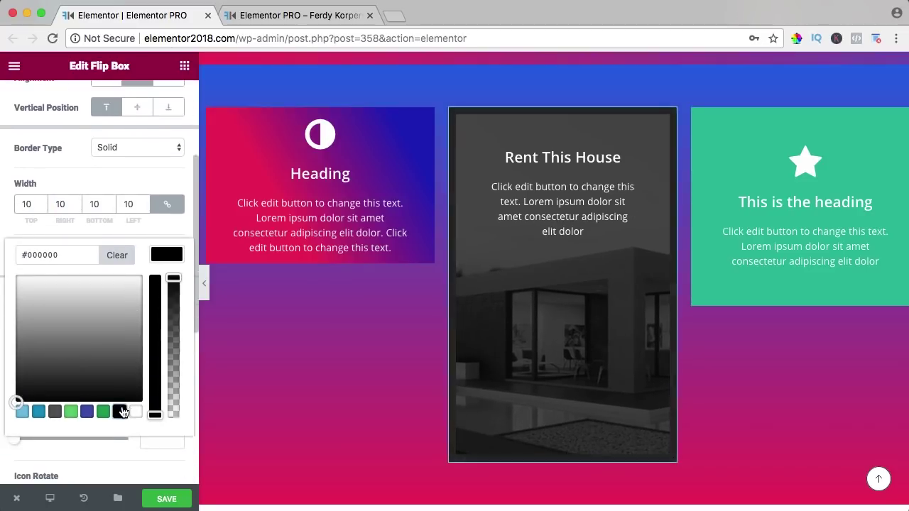
pyautogui.click(166, 249)
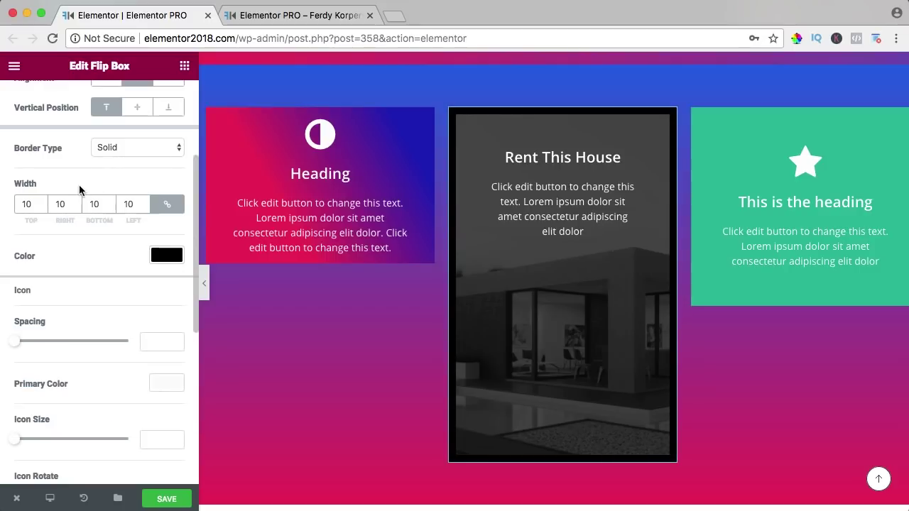
pyautogui.click(124, 148)
pyautogui.click(114, 134)
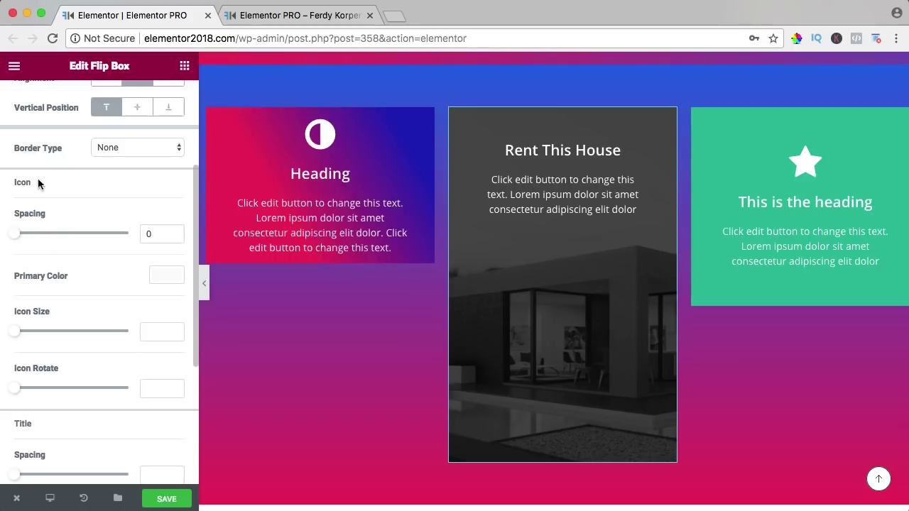
# Give the front title 13 spacing and a custom typography size of 26 px.
pyautogui.scroll(-6, 64, 264)
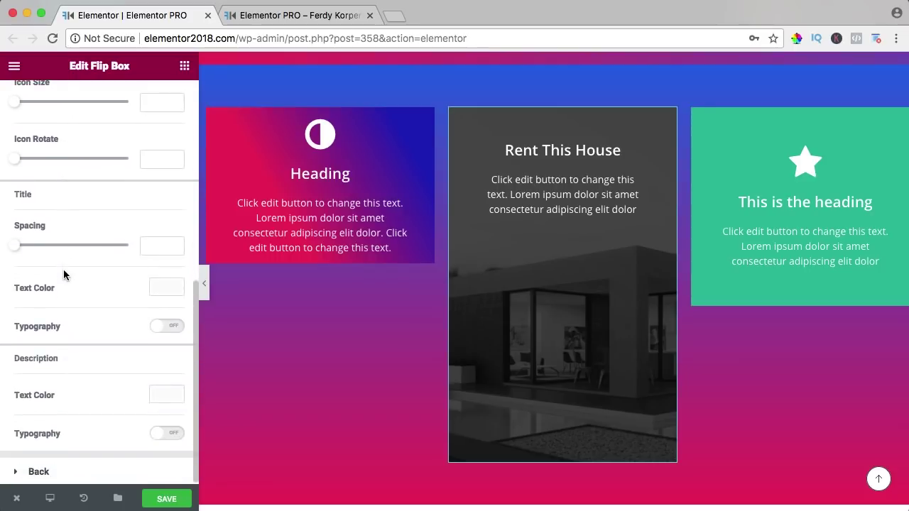
pyautogui.moveTo(17, 243); pyautogui.dragTo(33, 246)
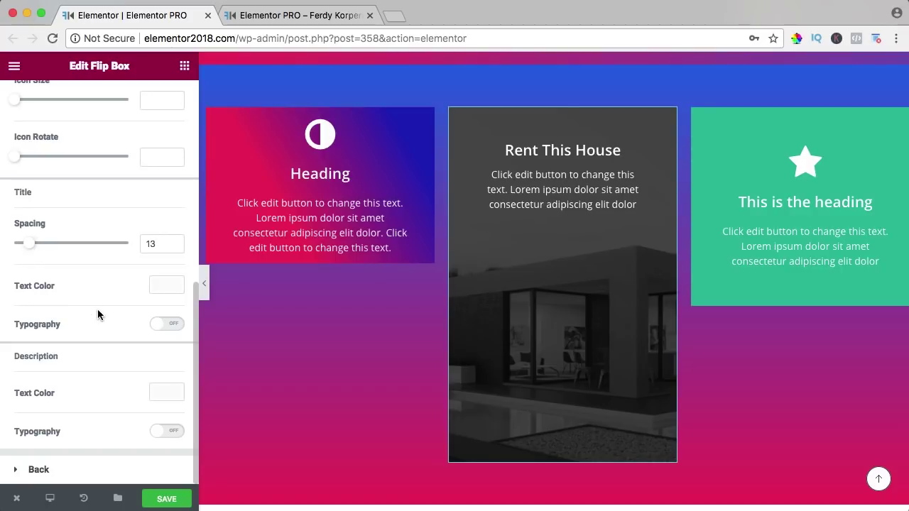
pyautogui.click(165, 324)
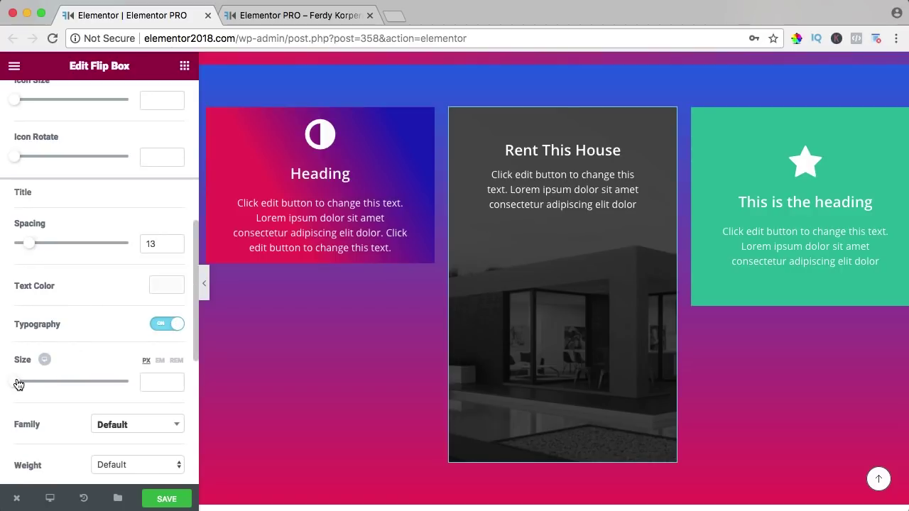
pyautogui.moveTo(18, 384); pyautogui.dragTo(32, 385)
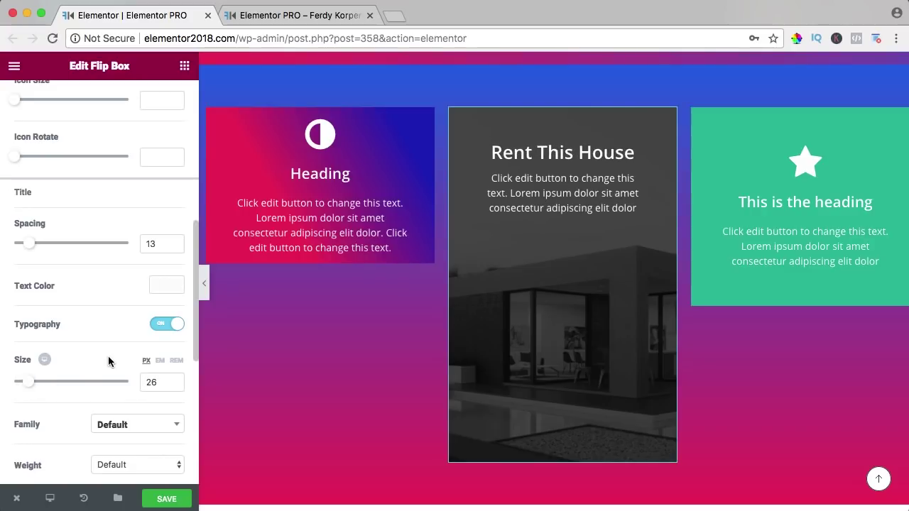
pyautogui.scroll(-10, 108, 356)
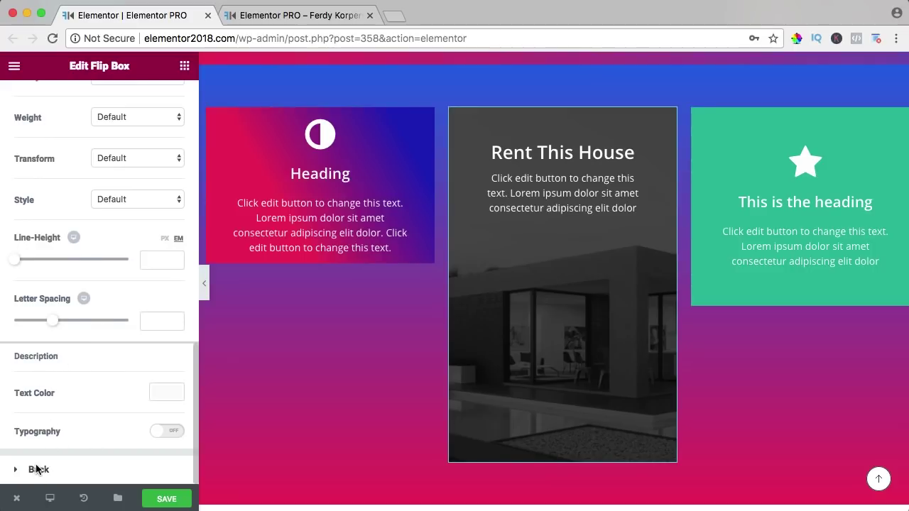
pyautogui.click(36, 469)
# Enter 50 as the back padding and set the back Vertical Position to Top.
pyautogui.scroll(-3, 73, 405)
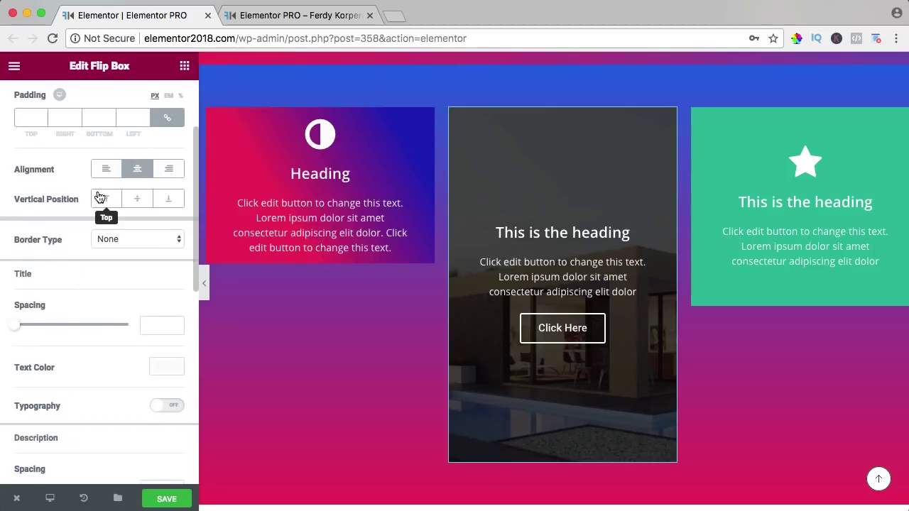
pyautogui.scroll(1, 97, 196)
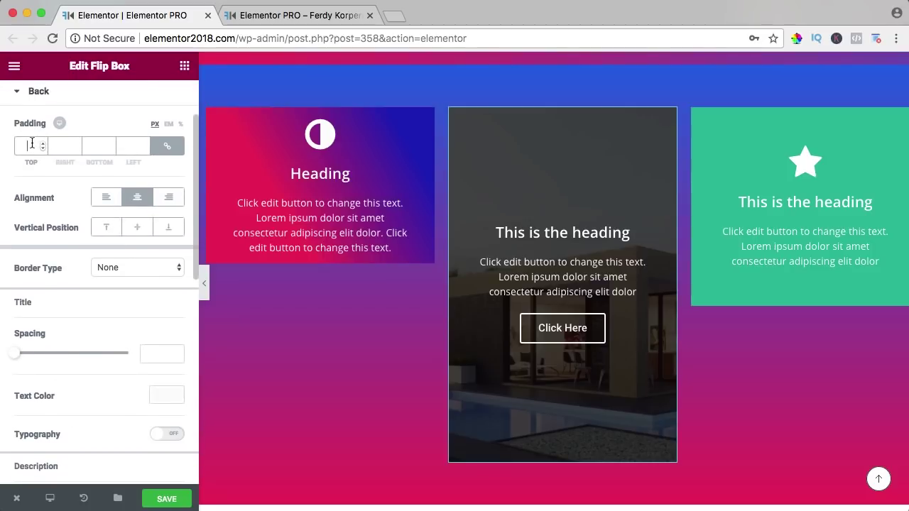
pyautogui.write('50')
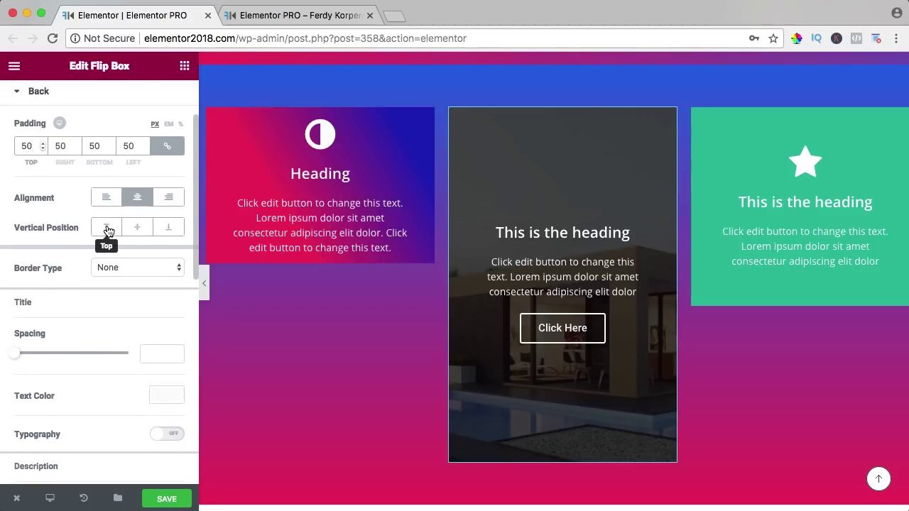
pyautogui.click(106, 228)
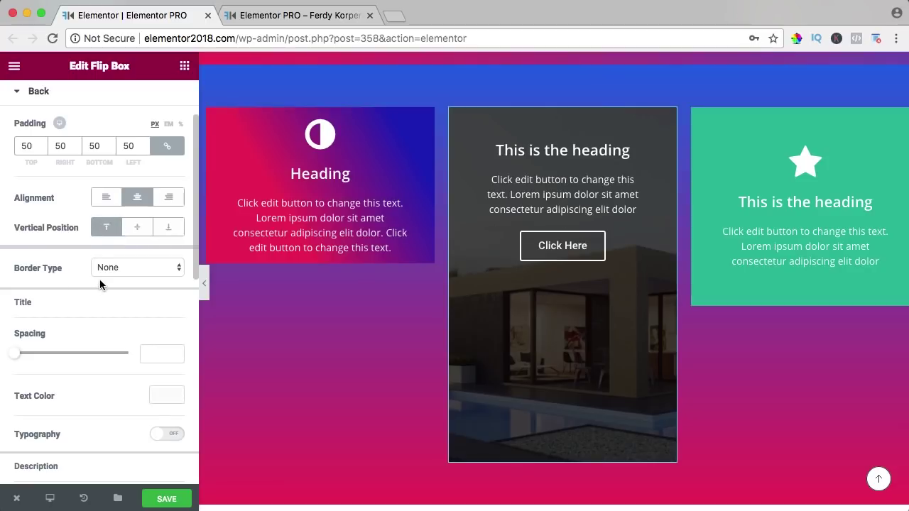
# Give the back title custom typography with spacing 13 and size 26 px, then reselect the padding.
pyautogui.click(167, 433)
pyautogui.scroll(-2, 93, 309)
pyautogui.click(169, 287)
pyautogui.write('13')
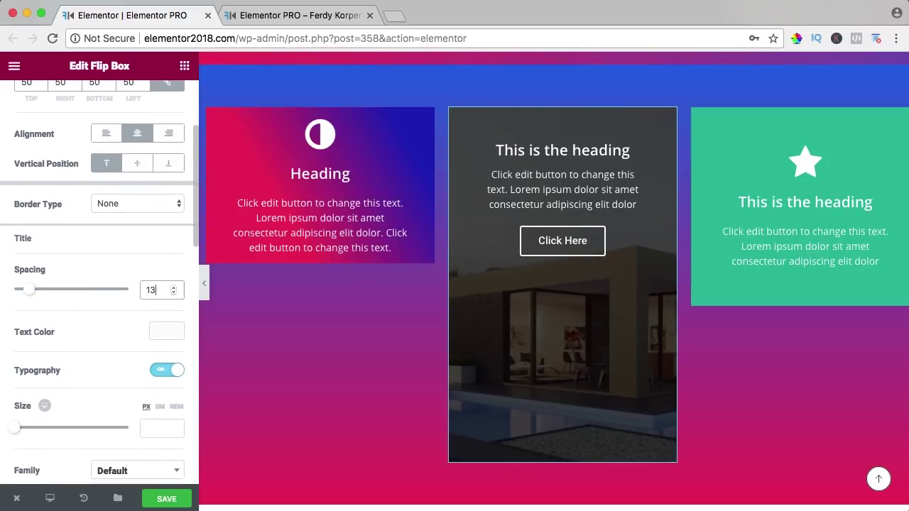
pyautogui.scroll(-2, 106, 292)
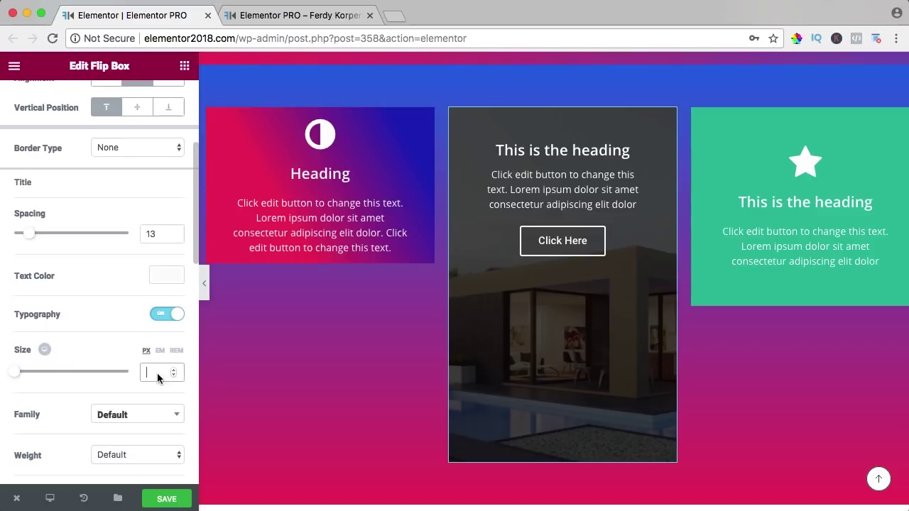
pyautogui.write('26')
pyautogui.scroll(6, 110, 241)
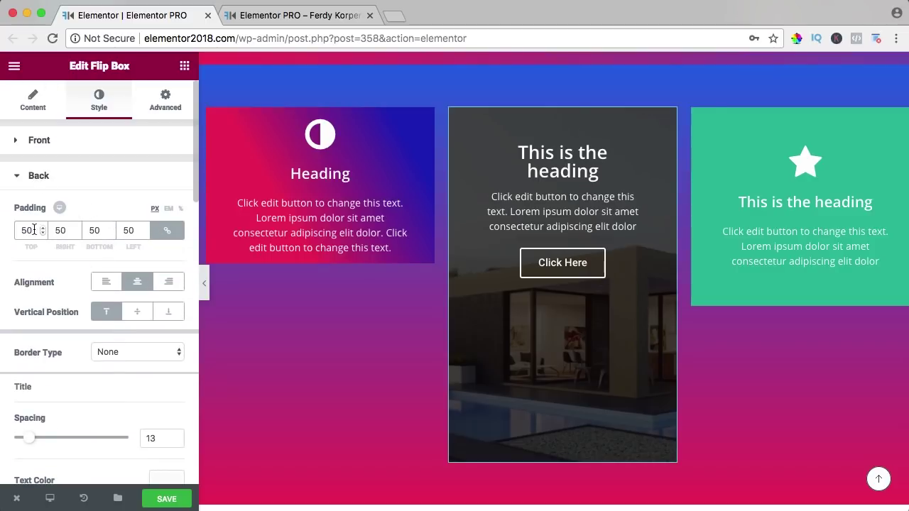
pyautogui.moveTo(34, 229); pyautogui.dragTo(10, 231)
# Change the padding value to 30 on the back and front sides.
pyautogui.write('30')
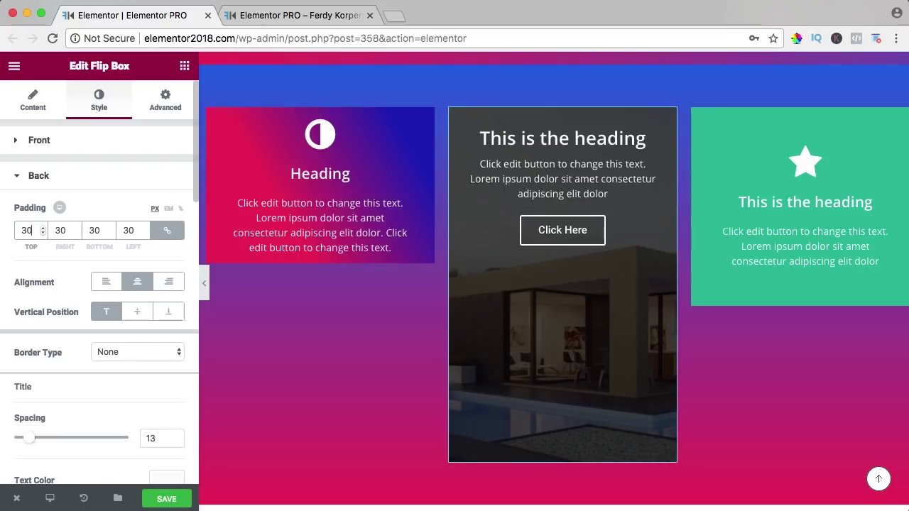
pyautogui.click(30, 144)
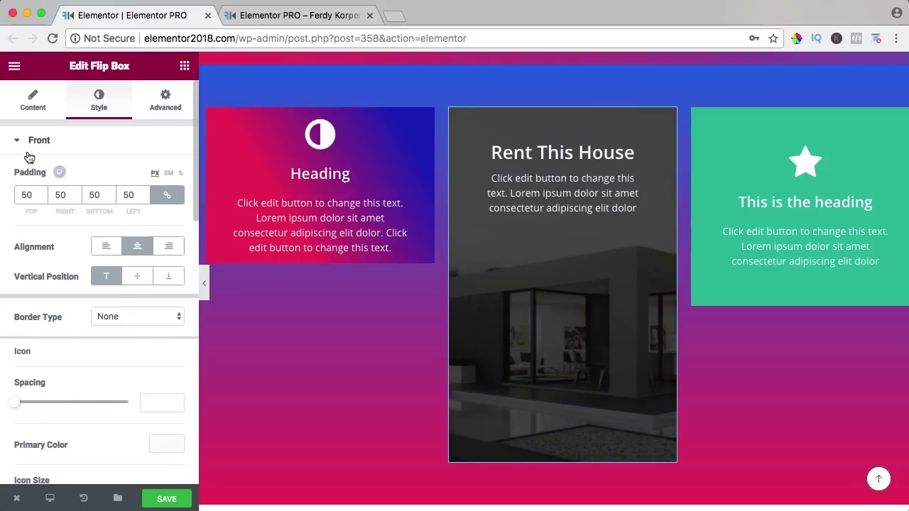
pyautogui.write('30')
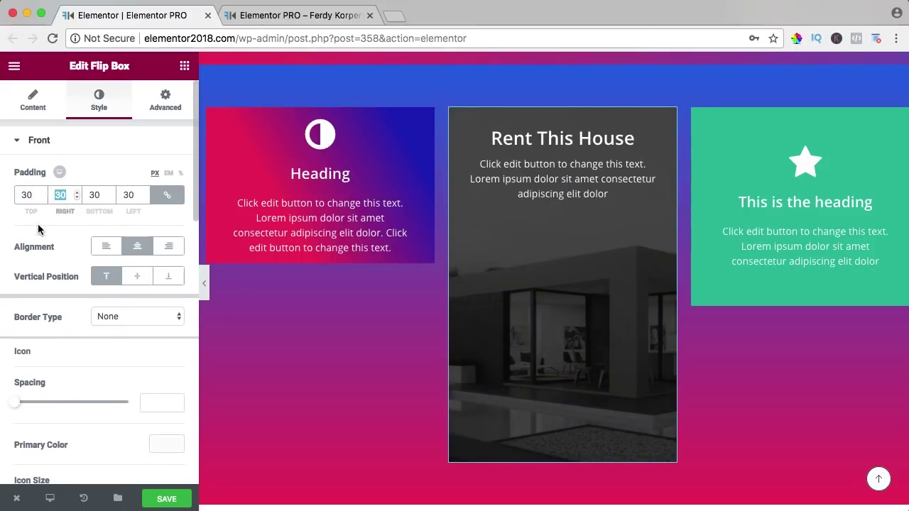
pyautogui.scroll(-6, 39, 226)
pyautogui.scroll(-7, 54, 230)
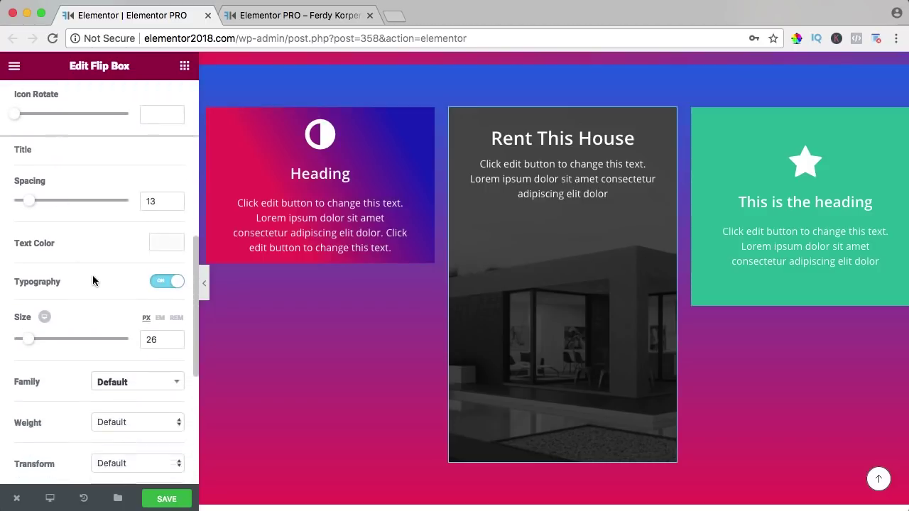
# Save the page and collapse the Front style section.
pyautogui.click(169, 496)
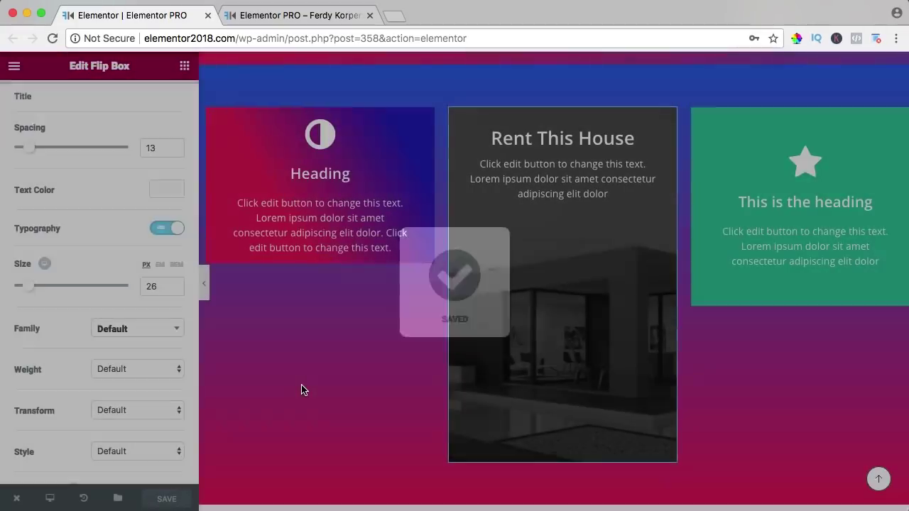
pyautogui.scroll(5, 90, 228)
pyautogui.scroll(5, 67, 223)
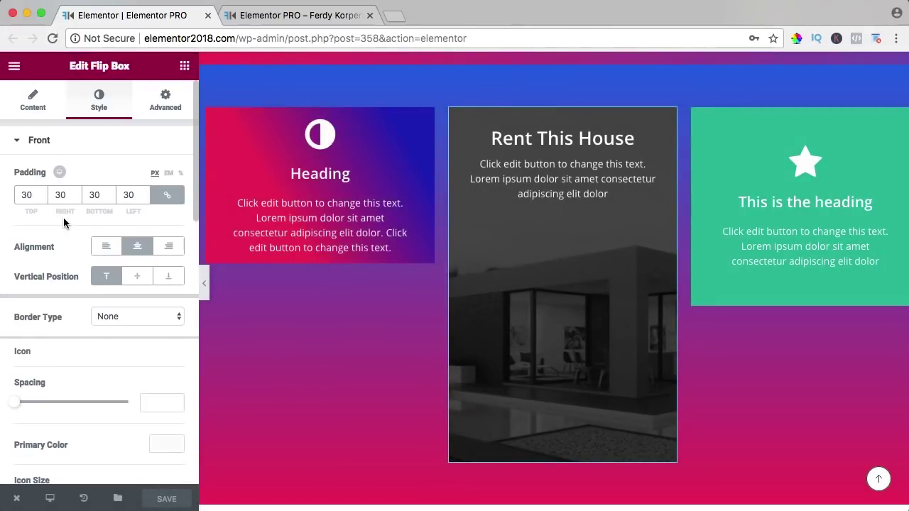
pyautogui.click(16, 146)
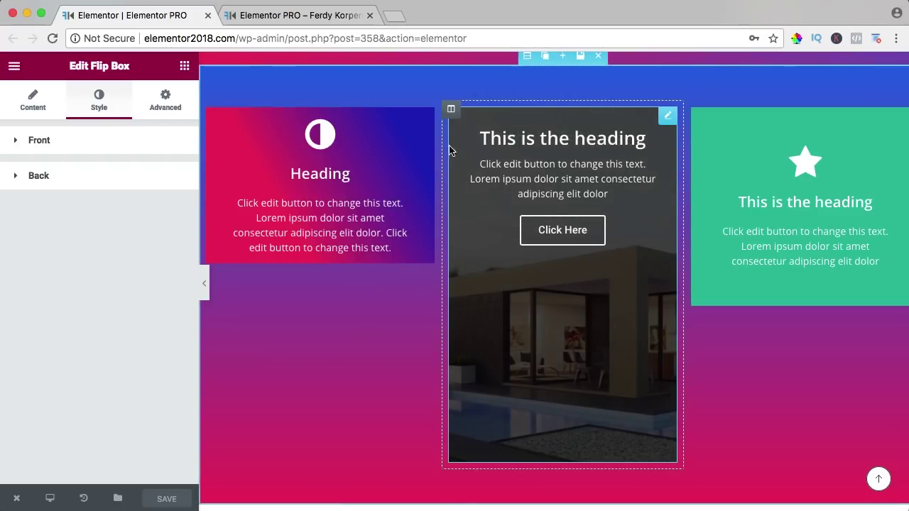
# Replace the back title with 'Rent This House' in the Content tab and save.
pyautogui.click(33, 99)
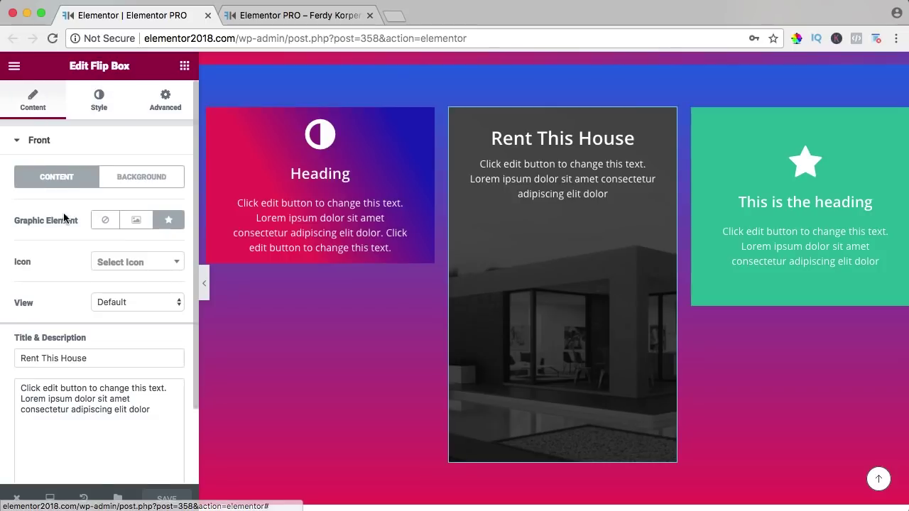
pyautogui.click(20, 143)
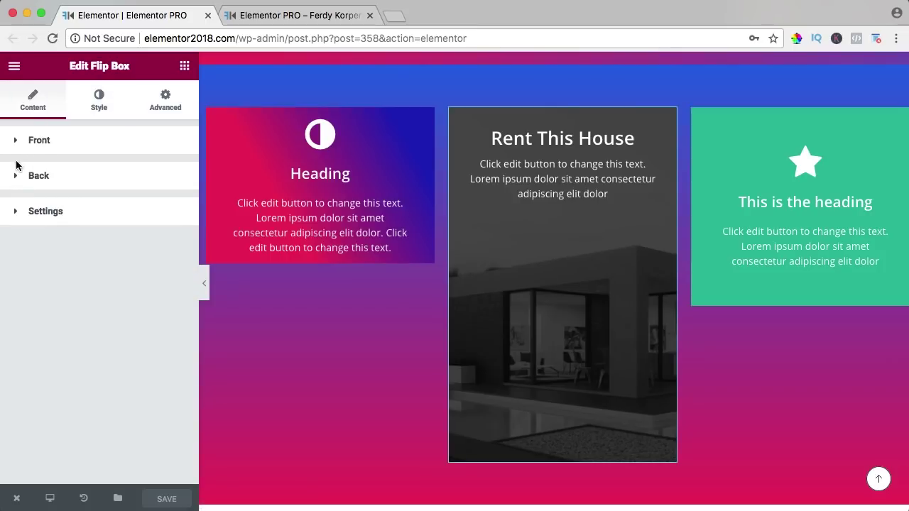
pyautogui.click(18, 179)
pyautogui.tripleClick(78, 272)
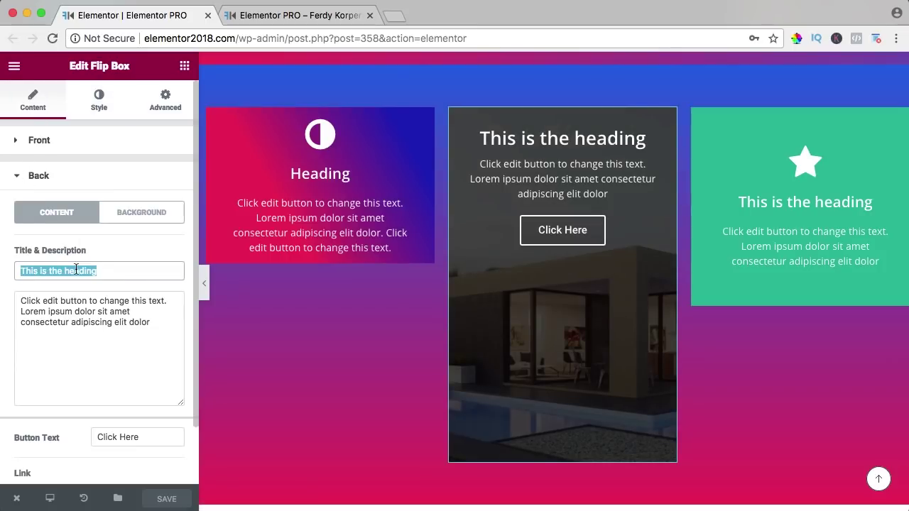
pyautogui.write('Rent This House')
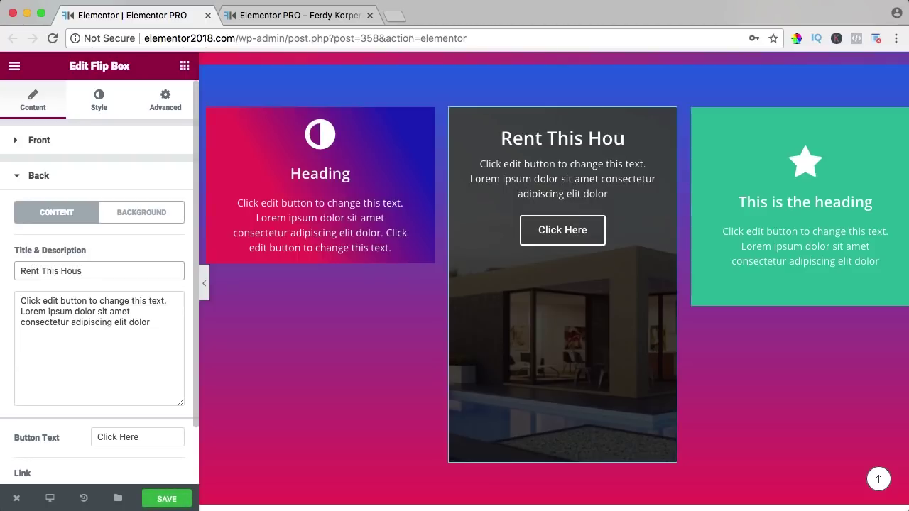
pyautogui.click(167, 498)
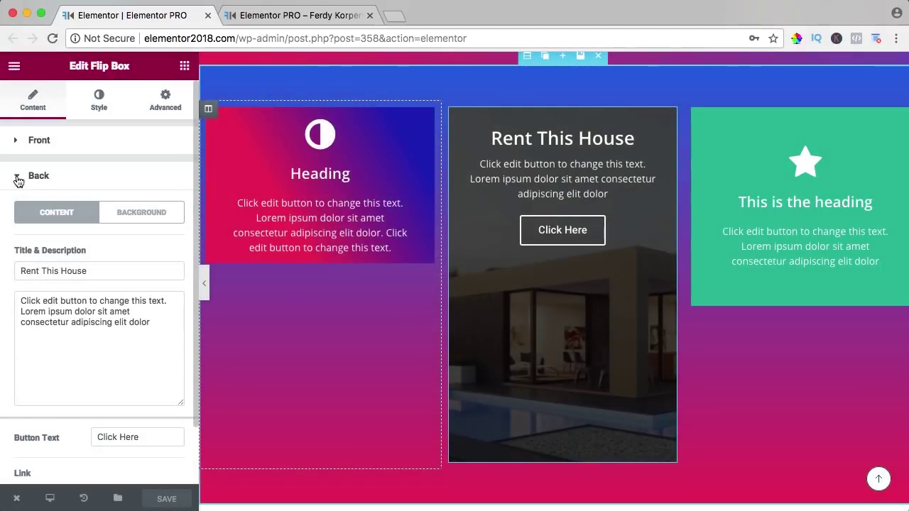
pyautogui.click(17, 177)
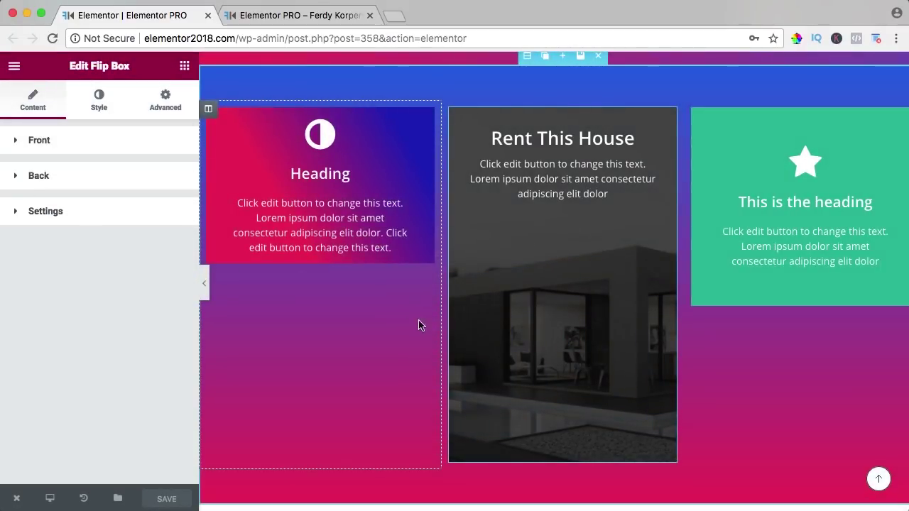
pyautogui.moveTo(540, 308)
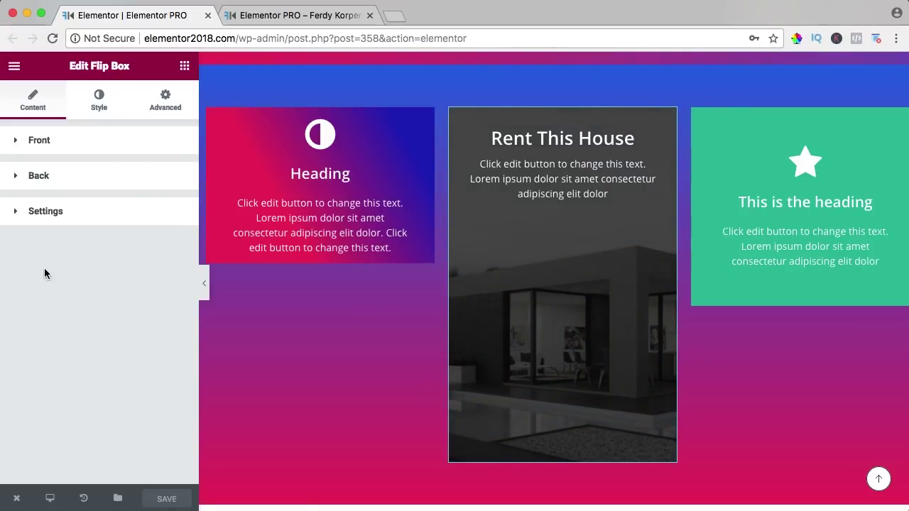
# Change the back button text to 'Rent This House' and link it to book.com/house.
pyautogui.click(14, 183)
pyautogui.scroll(-2, 61, 238)
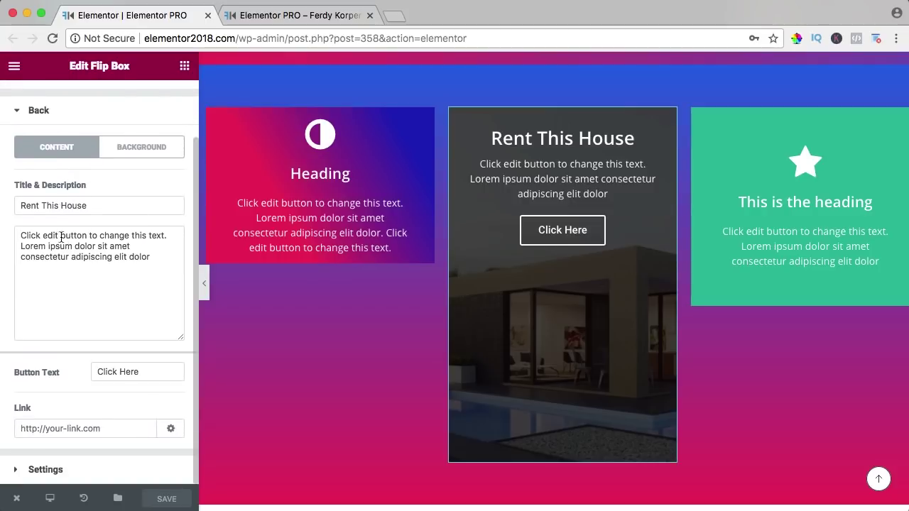
pyautogui.tripleClick(133, 363)
pyautogui.write('Ren')
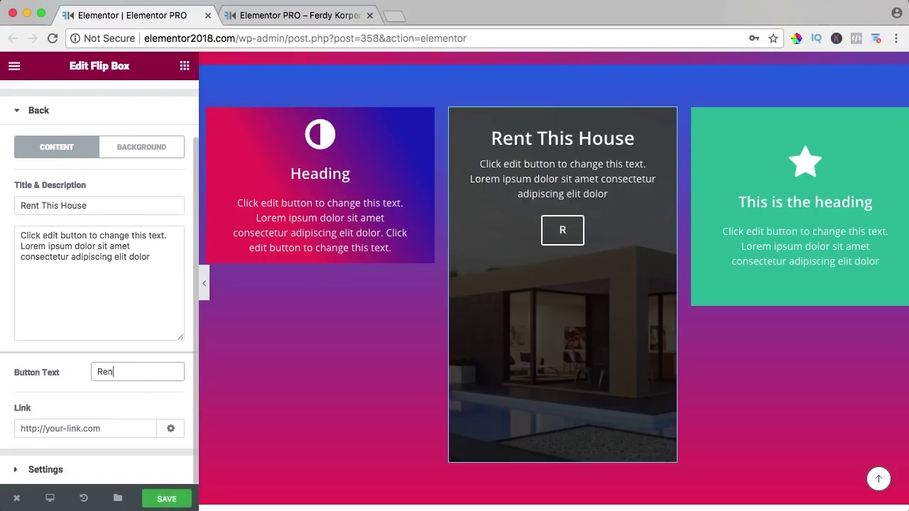
pyautogui.write('t This House')
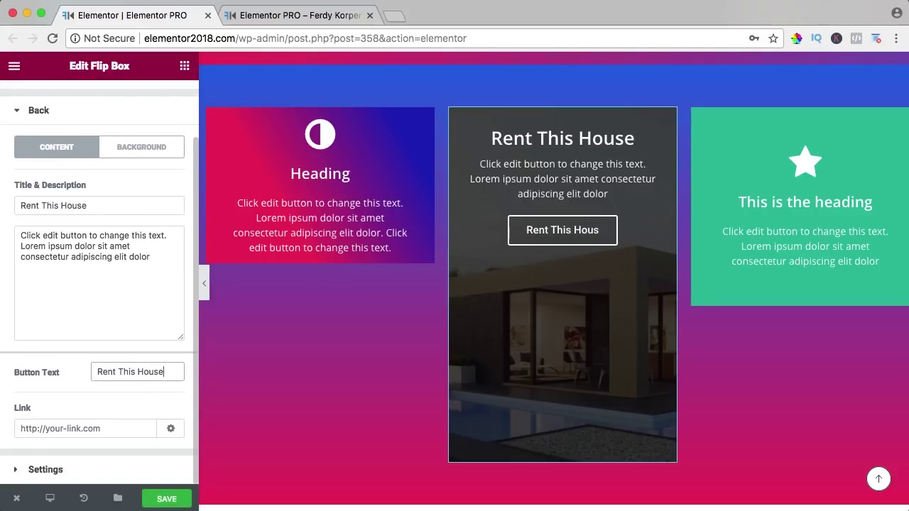
pyautogui.click(85, 428)
pyautogui.write('book.com/house')
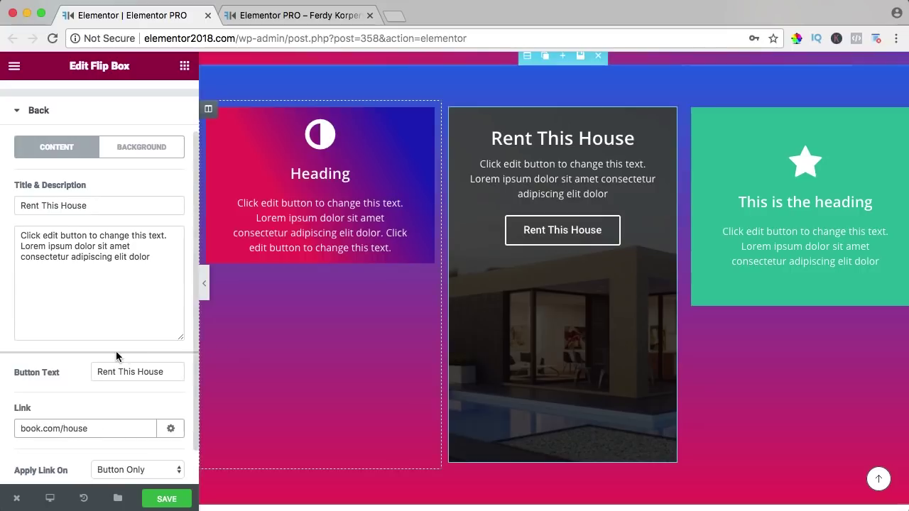
pyautogui.scroll(-2, 115, 353)
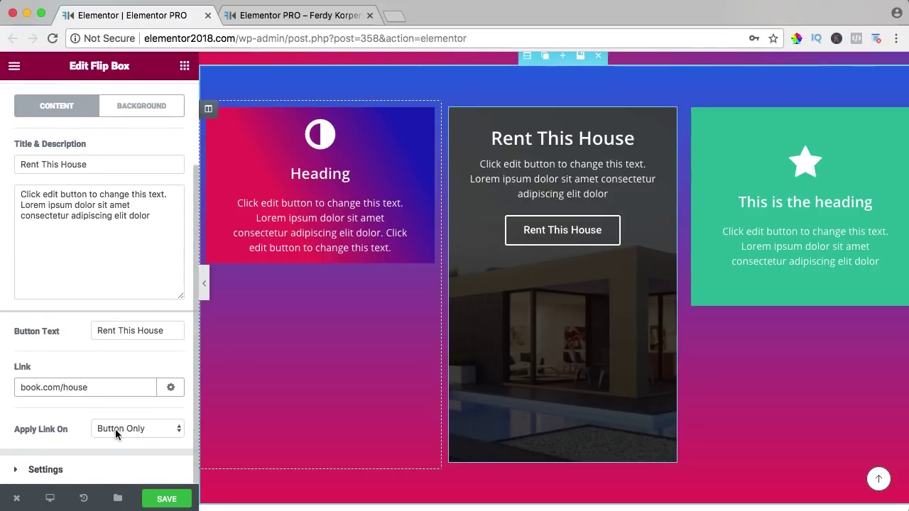
# Apply the link to the Whole Box, save, and switch to the live site.
pyautogui.click(139, 428)
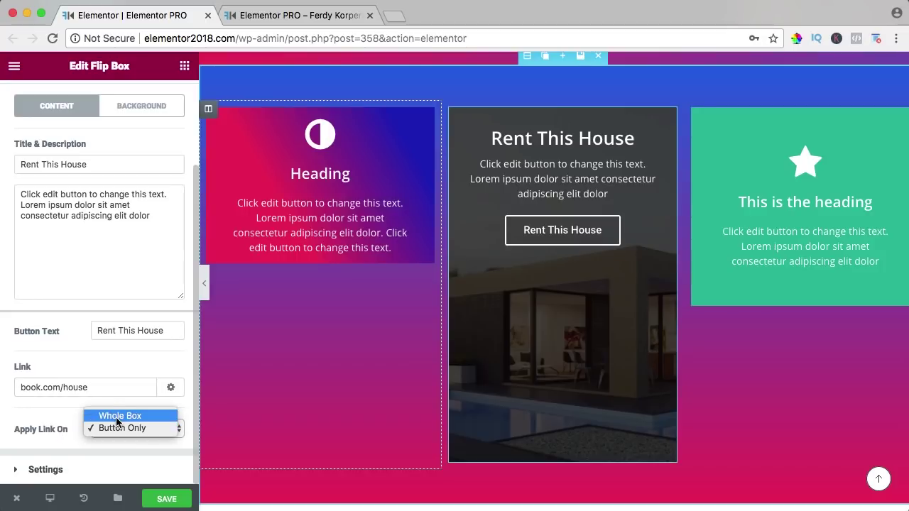
pyautogui.click(115, 417)
pyautogui.click(172, 496)
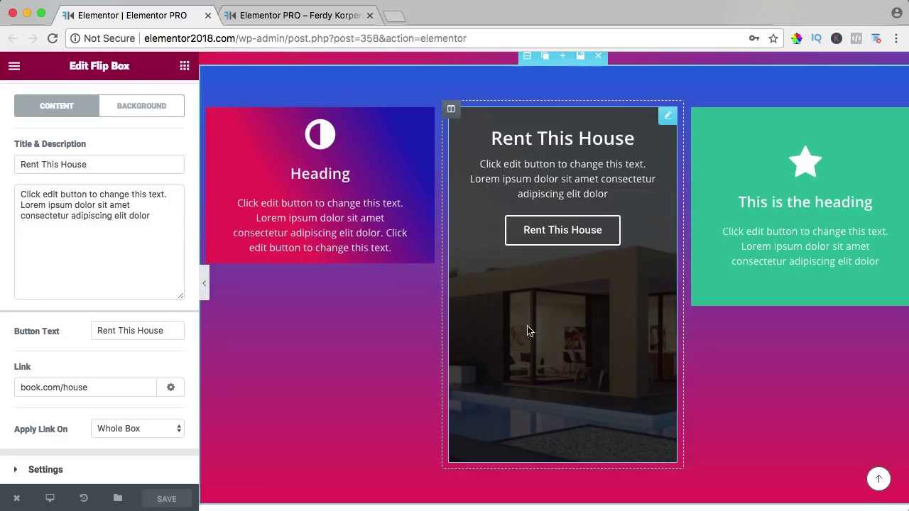
pyautogui.click(281, 15)
# Reload the live page to check the Rent This House flip box, then return to the editor.
pyautogui.scroll(-20, 414, 281)
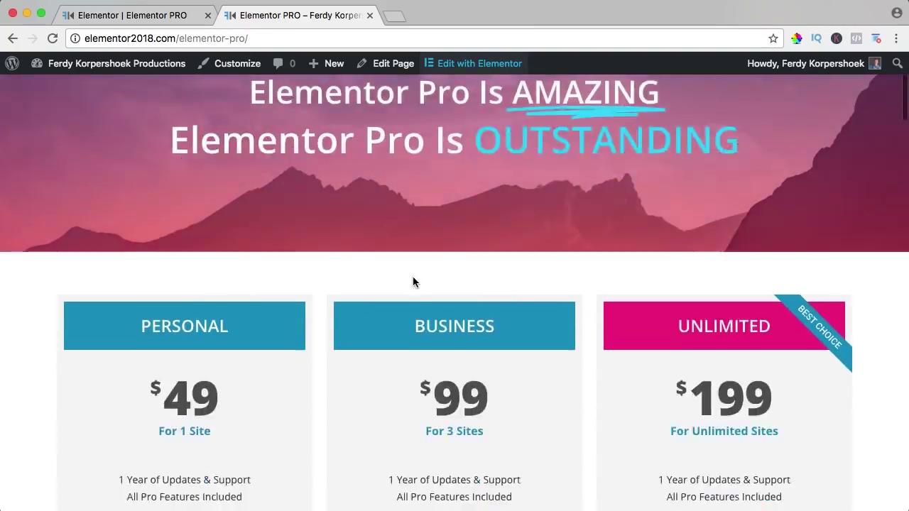
pyautogui.scroll(-3, 417, 282)
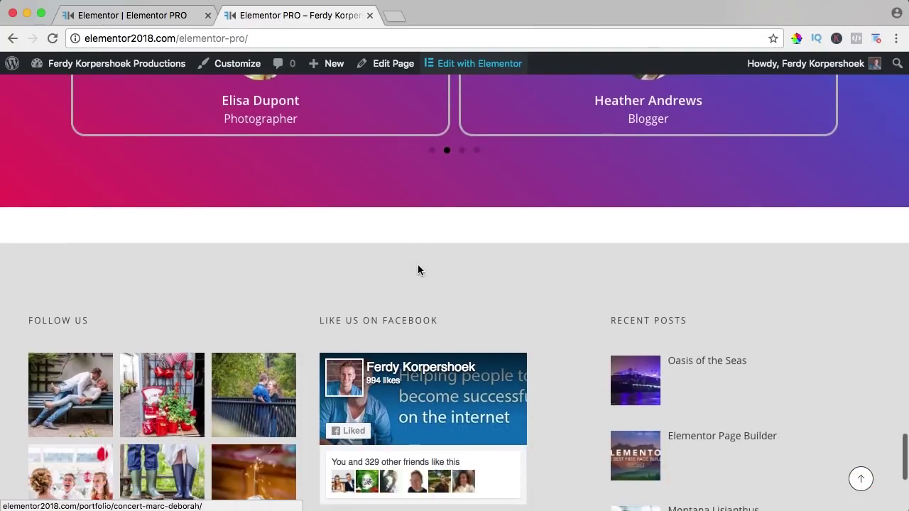
pyautogui.press('super+r')
pyautogui.scroll(-5, 406, 264)
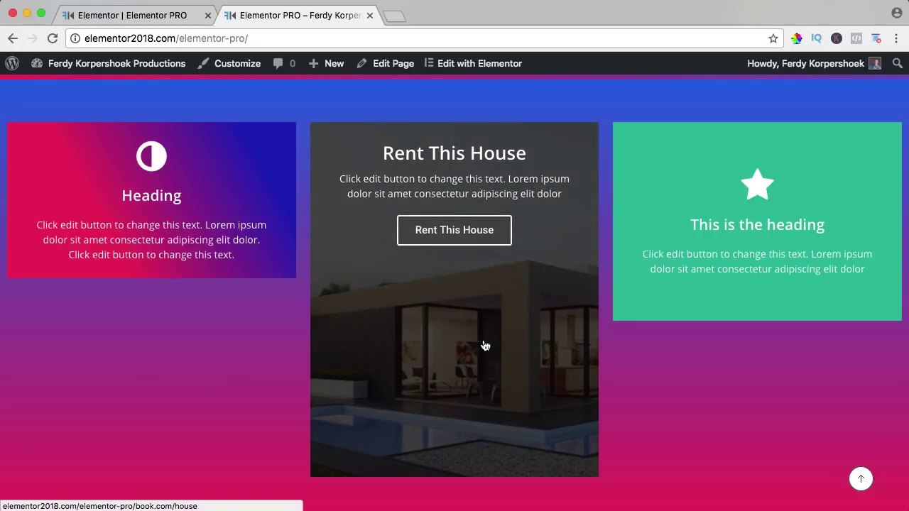
pyautogui.click(157, 15)
# Clear the back side's rgba(0,0,0,0.7) background overlay so the house photo shows untinted.
pyautogui.click(497, 219)
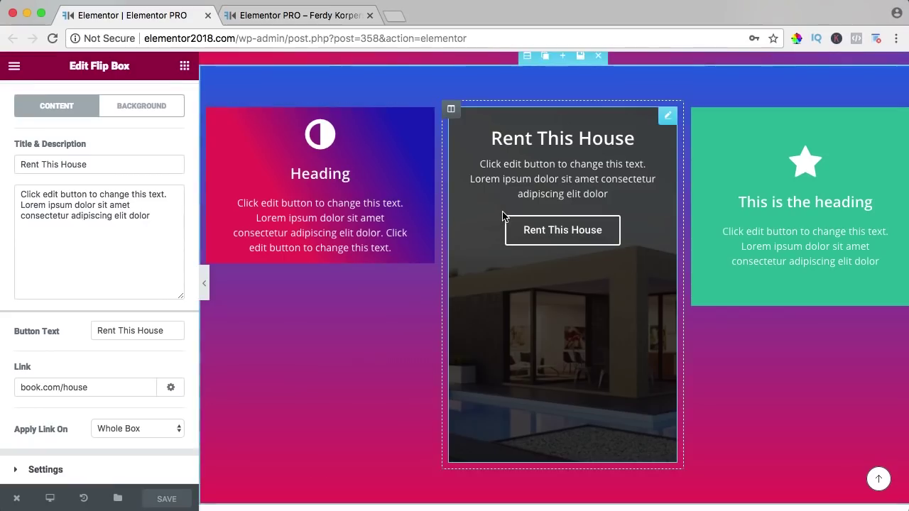
pyautogui.click(19, 145)
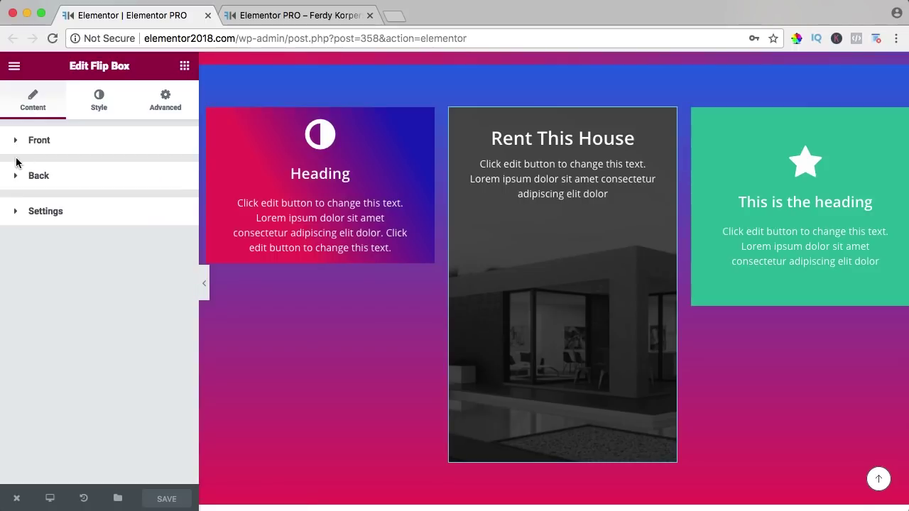
pyautogui.click(19, 177)
pyautogui.click(142, 211)
pyautogui.scroll(-4, 110, 232)
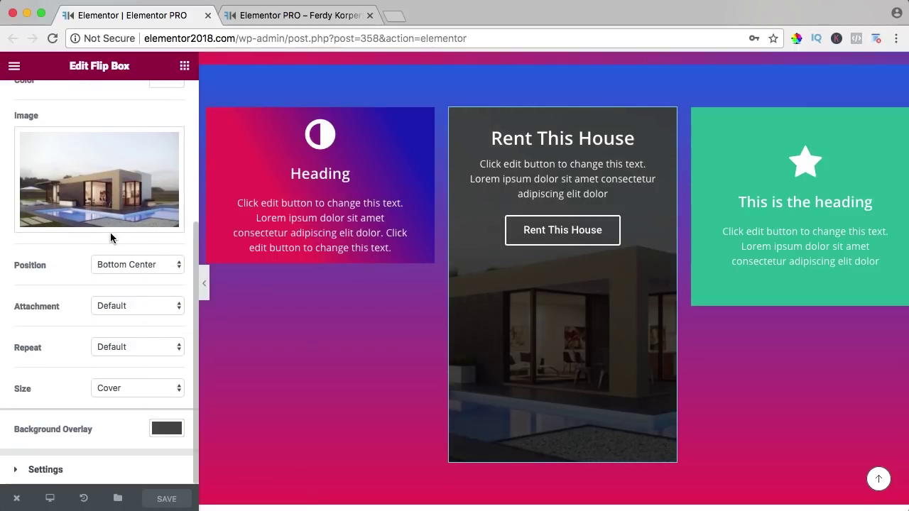
pyautogui.click(157, 427)
pyautogui.scroll(-3, 128, 366)
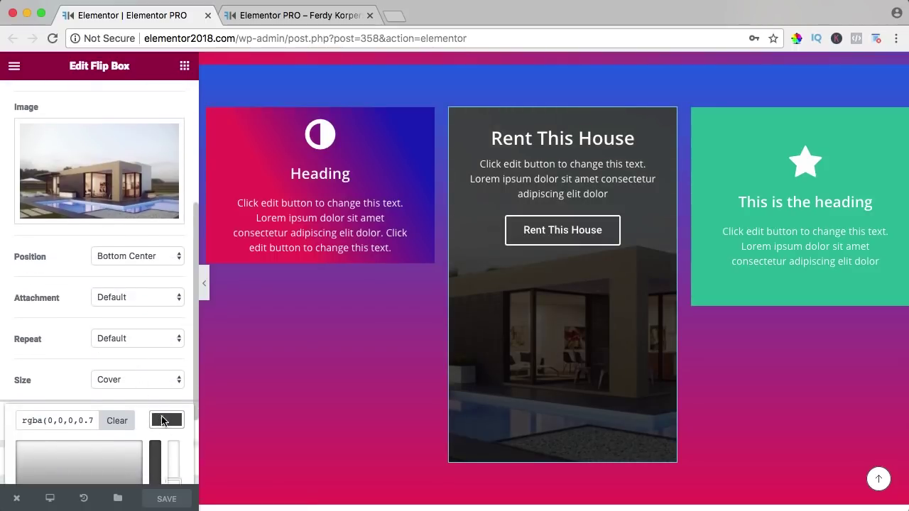
pyautogui.click(118, 332)
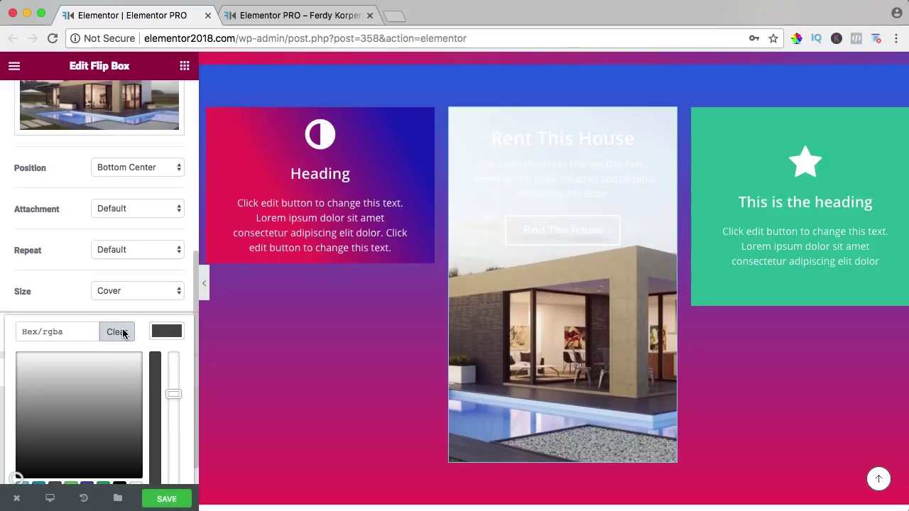
pyautogui.scroll(10, 126, 324)
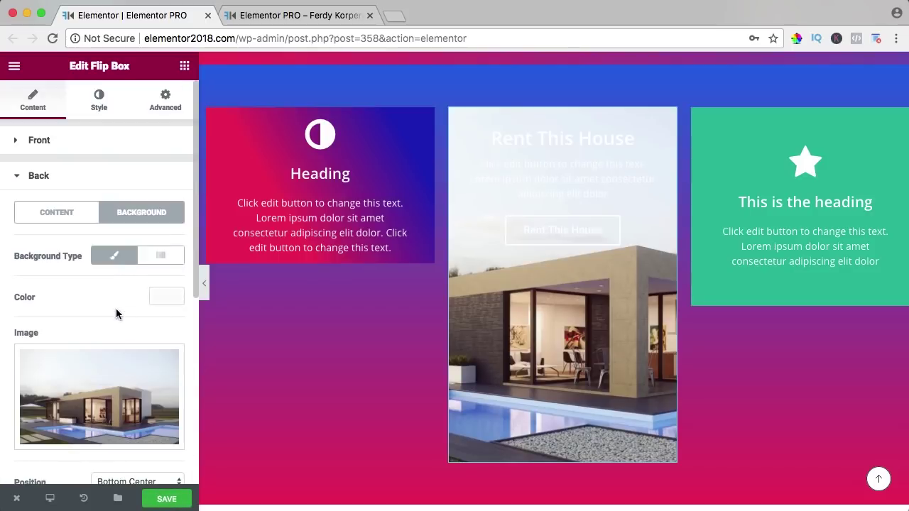
pyautogui.click(99, 100)
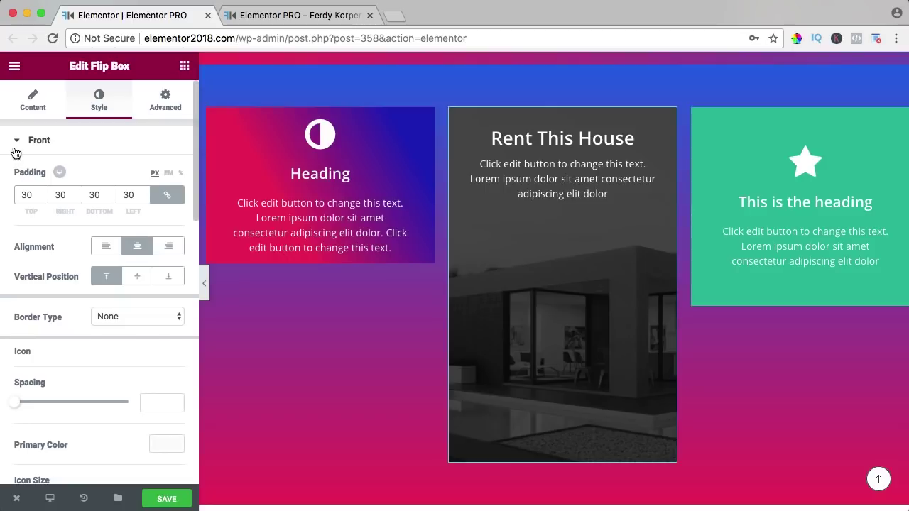
# Set the back title text colour to the black preset.
pyautogui.click(15, 146)
pyautogui.click(15, 177)
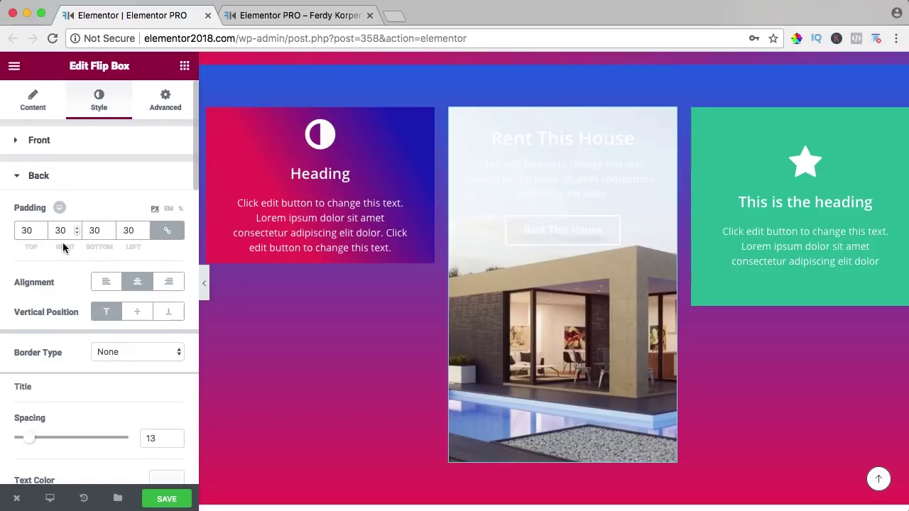
pyautogui.scroll(-5, 63, 243)
pyautogui.scroll(-2, 75, 246)
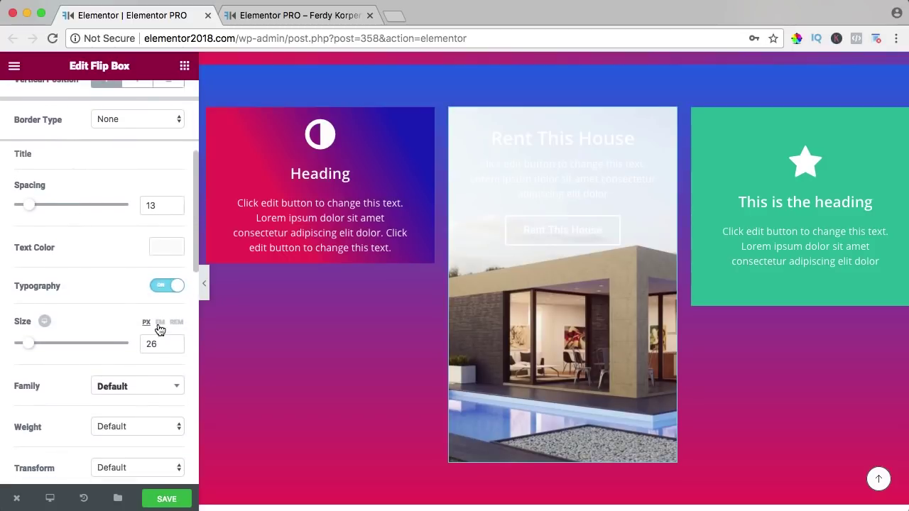
pyautogui.scroll(4, 157, 330)
pyautogui.click(159, 371)
pyautogui.scroll(-3, 85, 370)
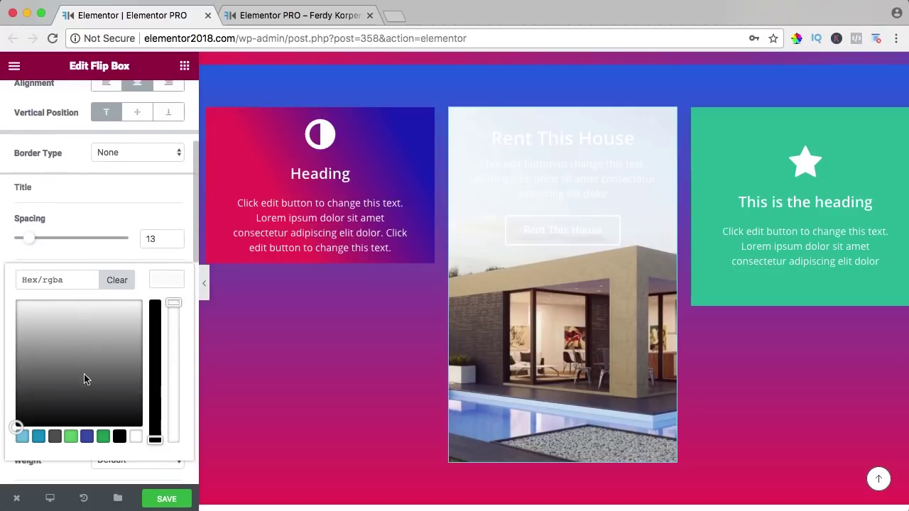
pyautogui.click(120, 436)
pyautogui.click(167, 283)
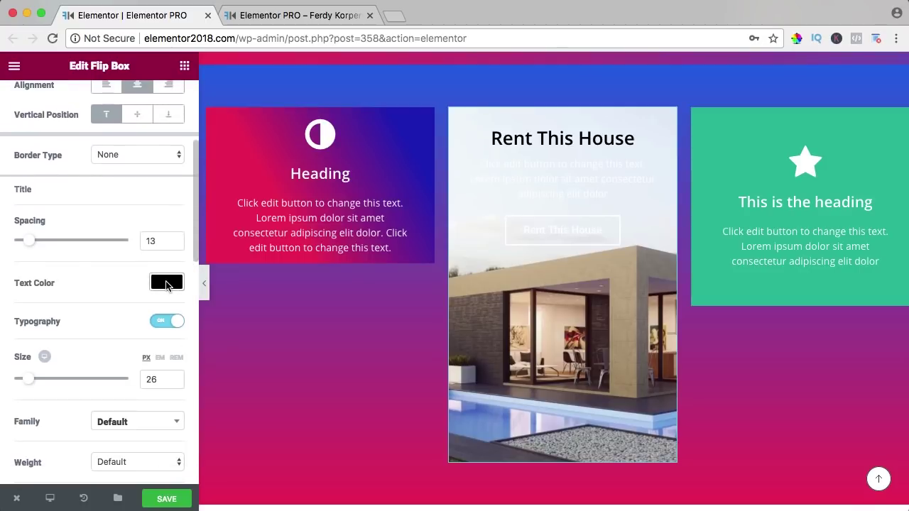
# Make the back description text black and collapse the Back style section.
pyautogui.scroll(-10, 89, 276)
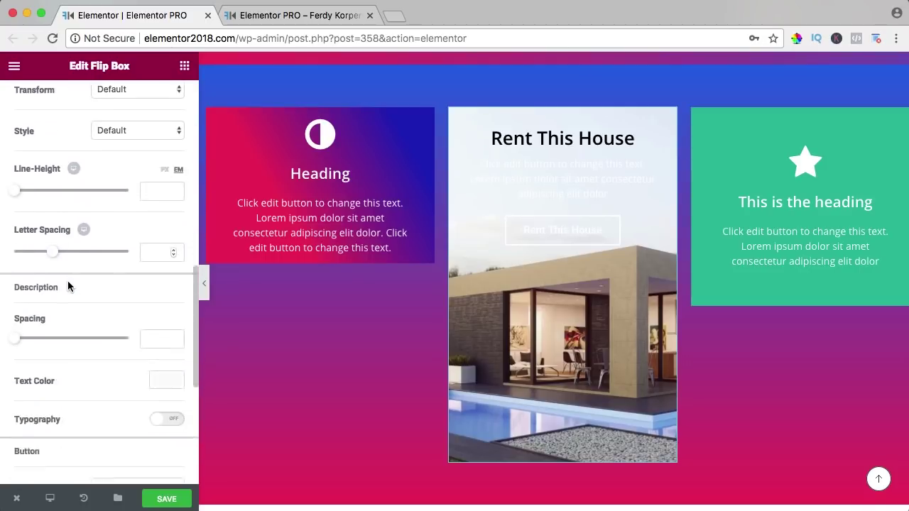
pyautogui.scroll(-3, 67, 280)
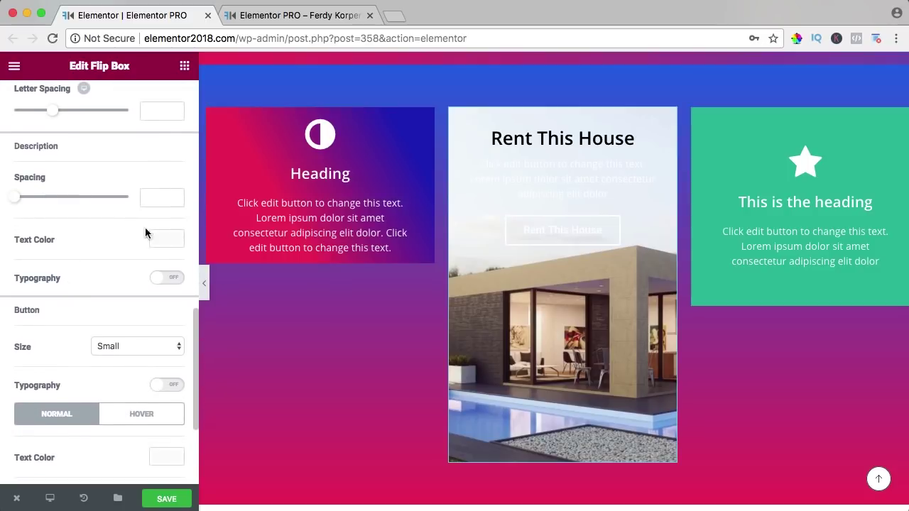
pyautogui.click(168, 240)
pyautogui.click(120, 395)
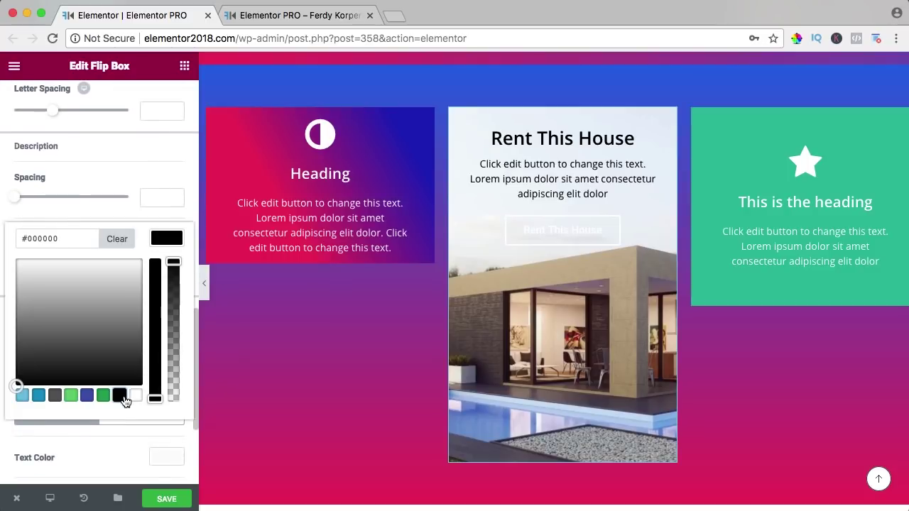
pyautogui.scroll(8, 56, 215)
pyautogui.click(19, 180)
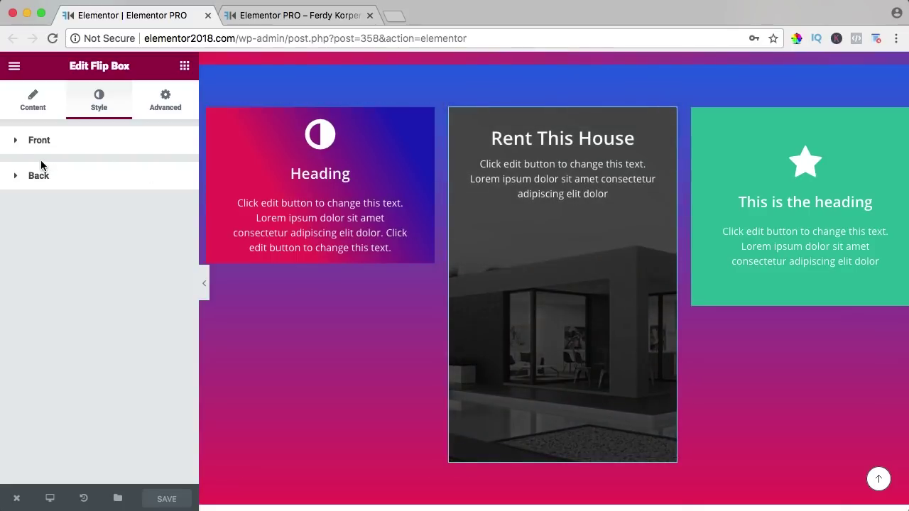
# Give the back button black text and a black border in its Normal state.
pyautogui.click(85, 175)
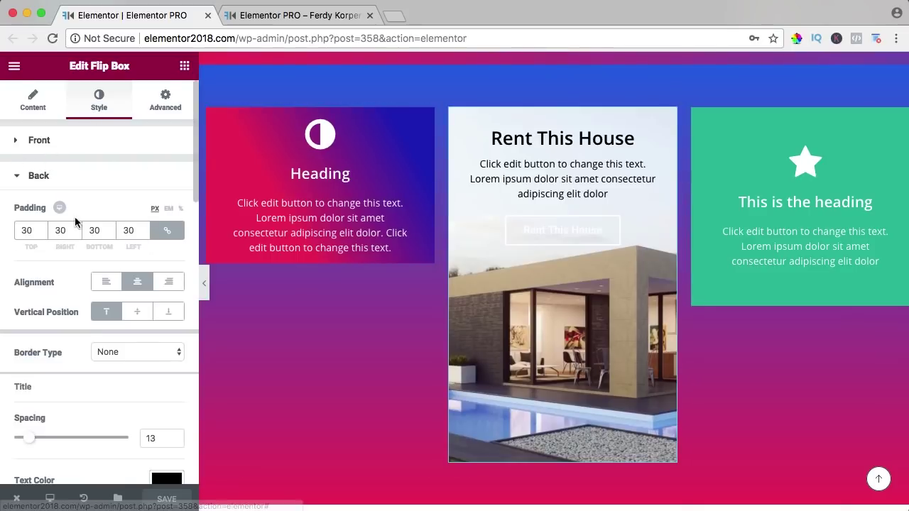
pyautogui.scroll(-7, 78, 227)
pyautogui.scroll(-5, 83, 242)
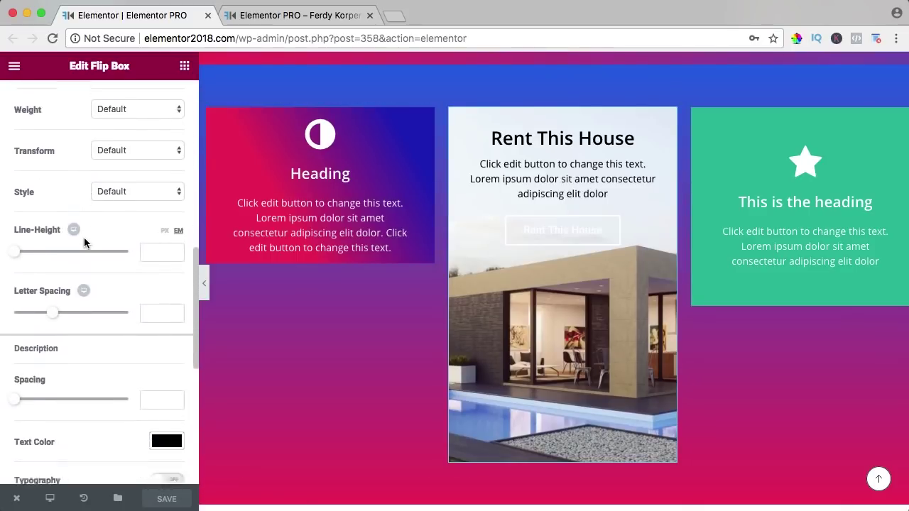
pyautogui.scroll(-3, 64, 210)
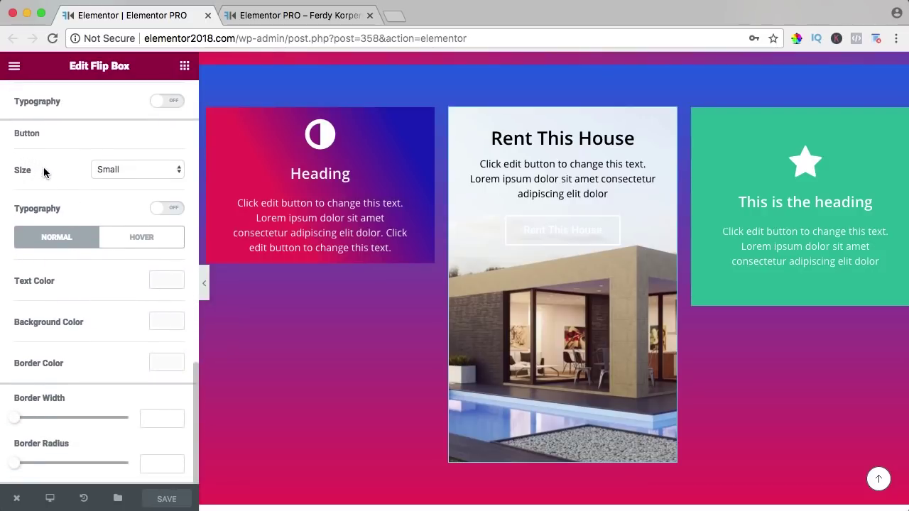
pyautogui.click(168, 280)
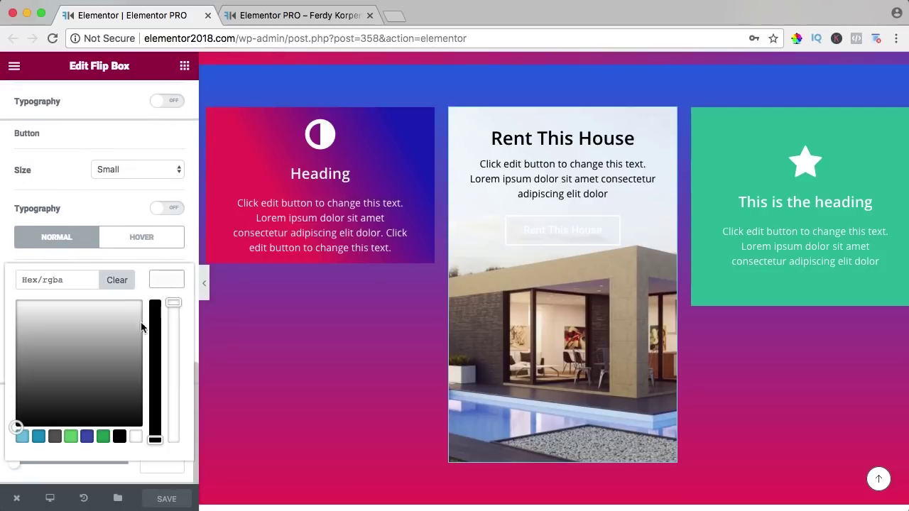
pyautogui.click(121, 438)
pyautogui.click(164, 277)
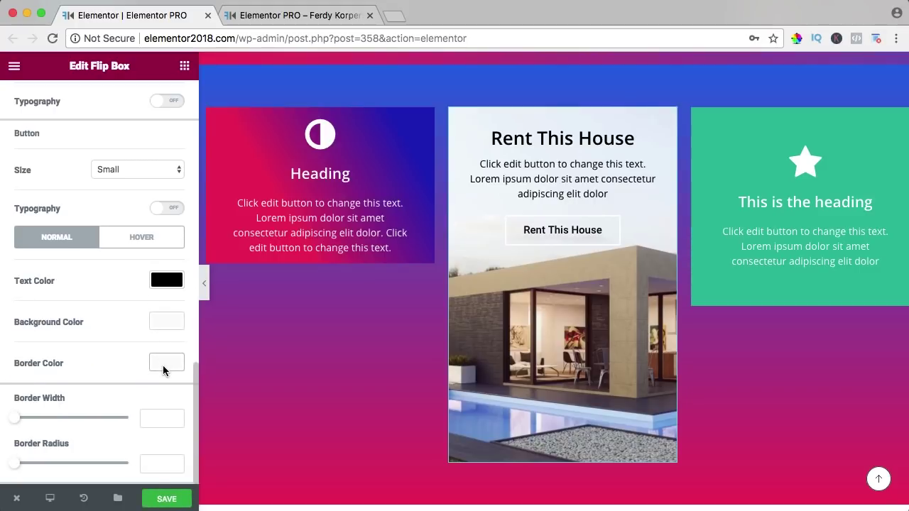
pyautogui.click(166, 363)
pyautogui.scroll(-2, 135, 423)
pyautogui.click(120, 461)
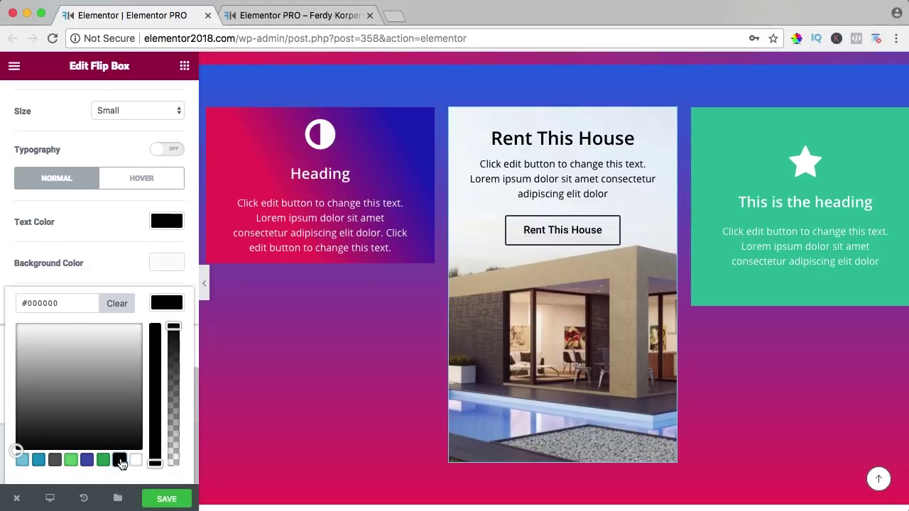
# On hover, give the button a green #75f98d background with white text and white border.
pyautogui.click(133, 185)
pyautogui.click(172, 320)
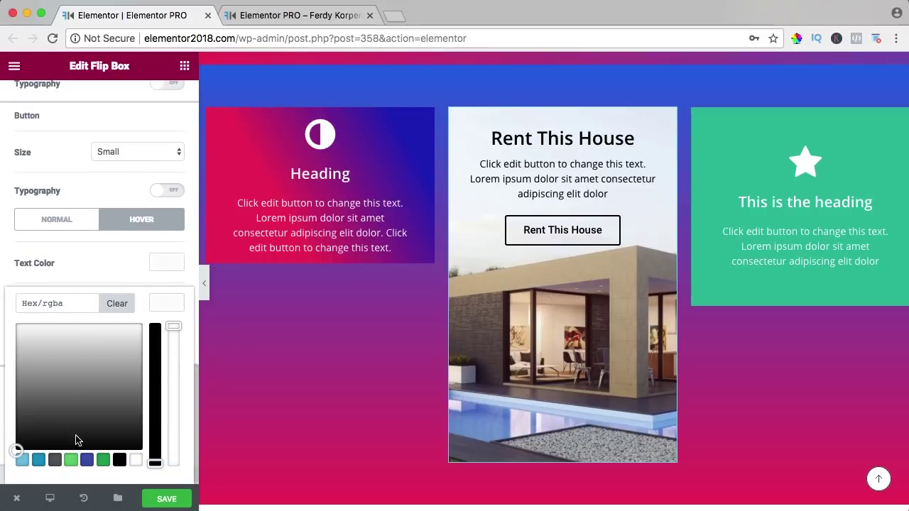
pyautogui.click(71, 461)
pyautogui.moveTo(63, 345); pyautogui.dragTo(64, 330)
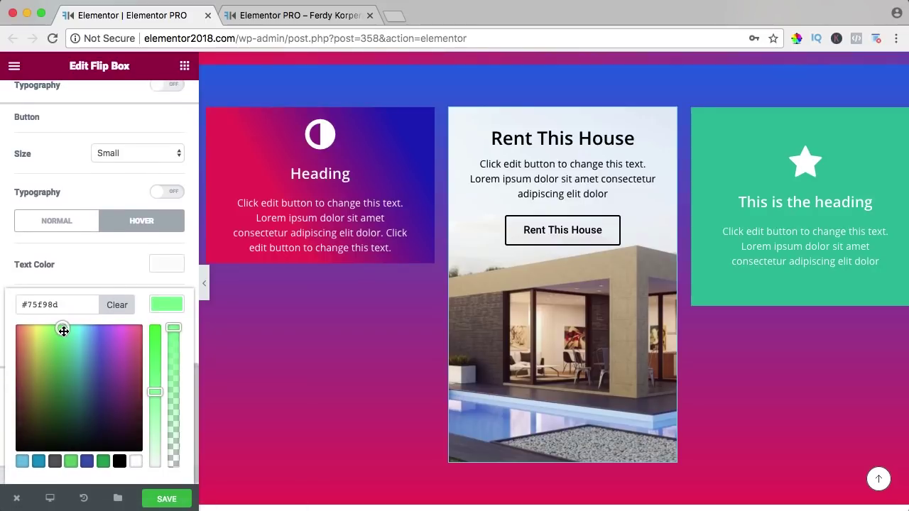
pyautogui.click(178, 305)
pyautogui.click(167, 265)
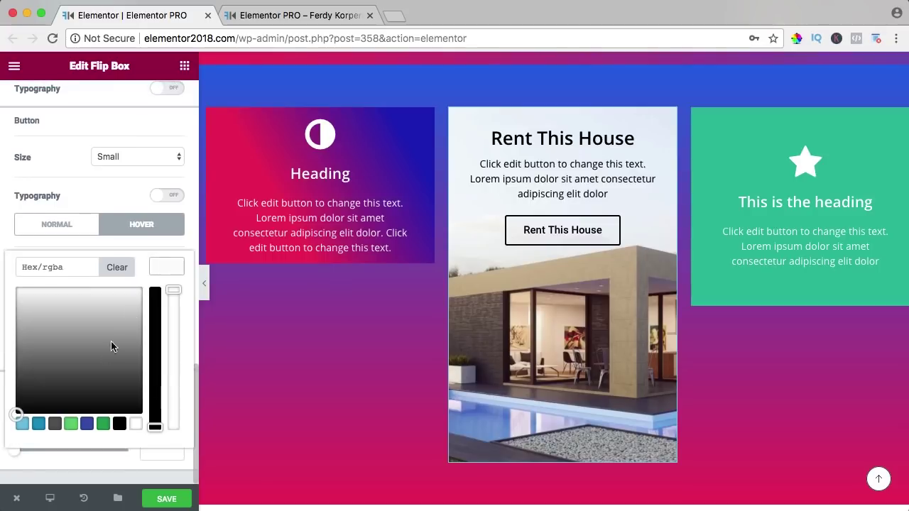
pyautogui.click(135, 425)
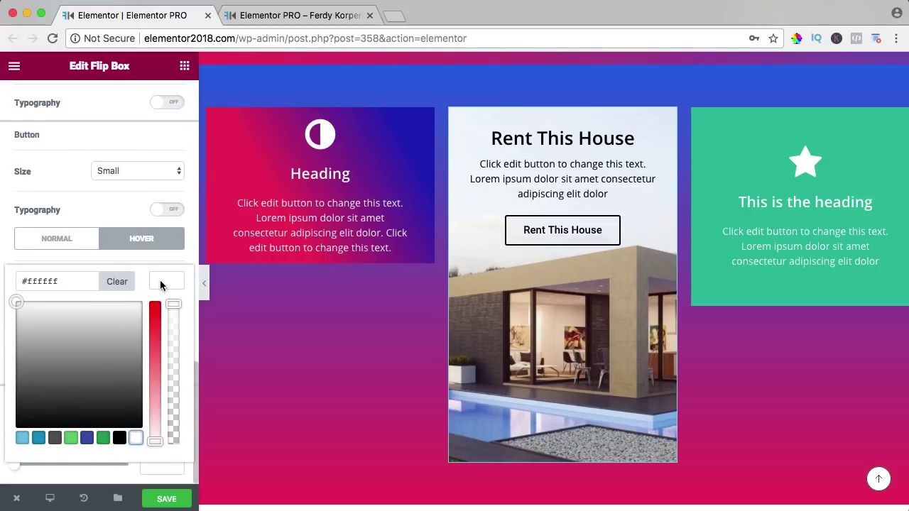
pyautogui.click(161, 284)
pyautogui.click(165, 363)
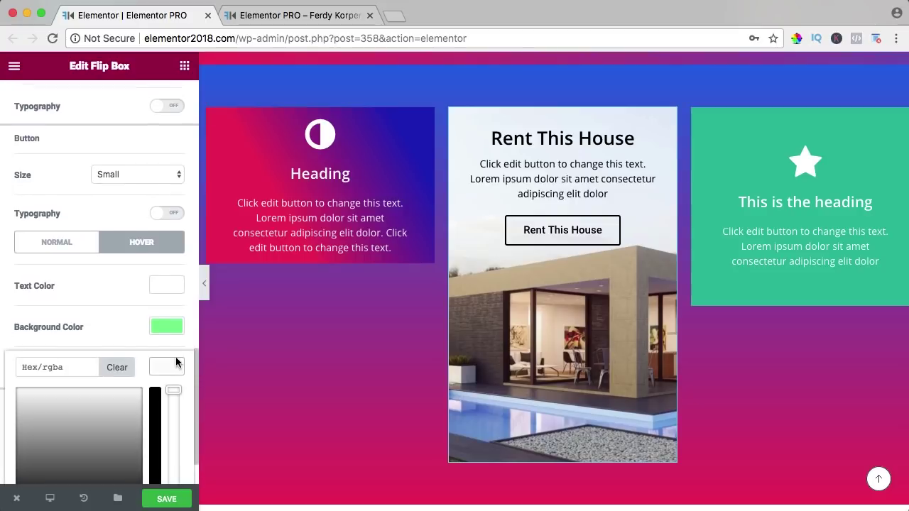
pyautogui.scroll(-1, 119, 412)
pyautogui.click(135, 460)
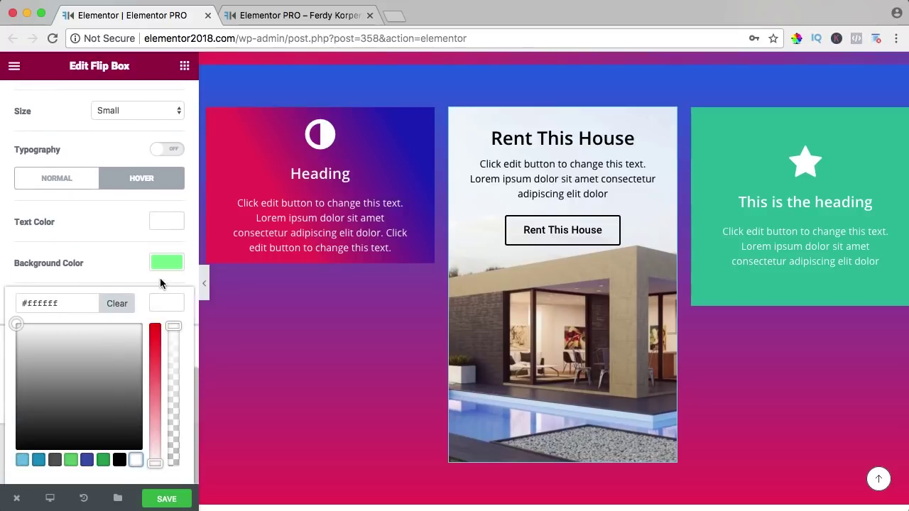
# Fine-tune the hover background colour, collapse the Back style section, and preview the live page.
pyautogui.click(165, 264)
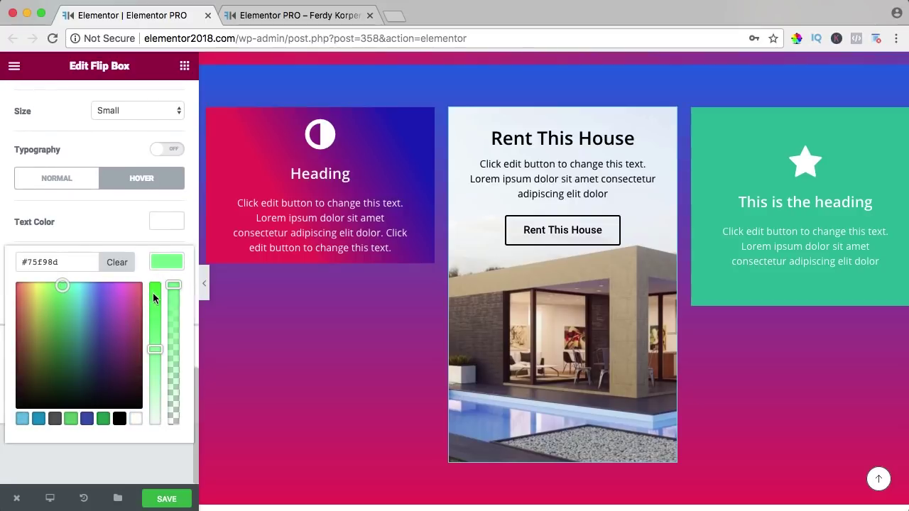
pyautogui.moveTo(153, 298); pyautogui.dragTo(151, 283)
pyautogui.scroll(1, 135, 318)
pyautogui.click(36, 220)
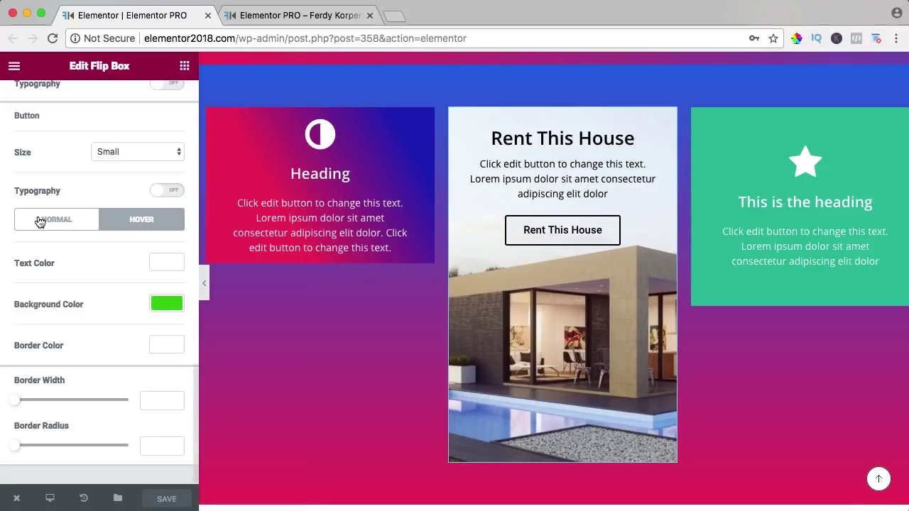
pyautogui.scroll(10, 39, 220)
pyautogui.scroll(1, 32, 202)
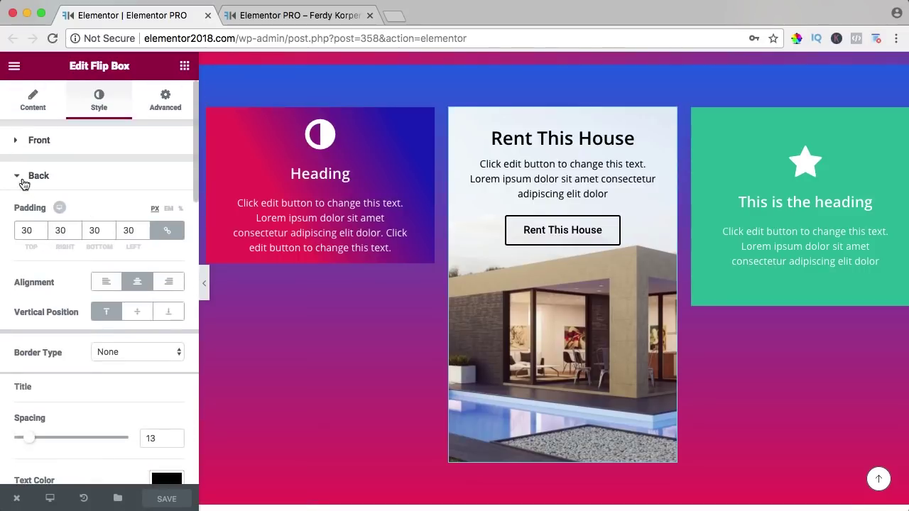
pyautogui.click(22, 184)
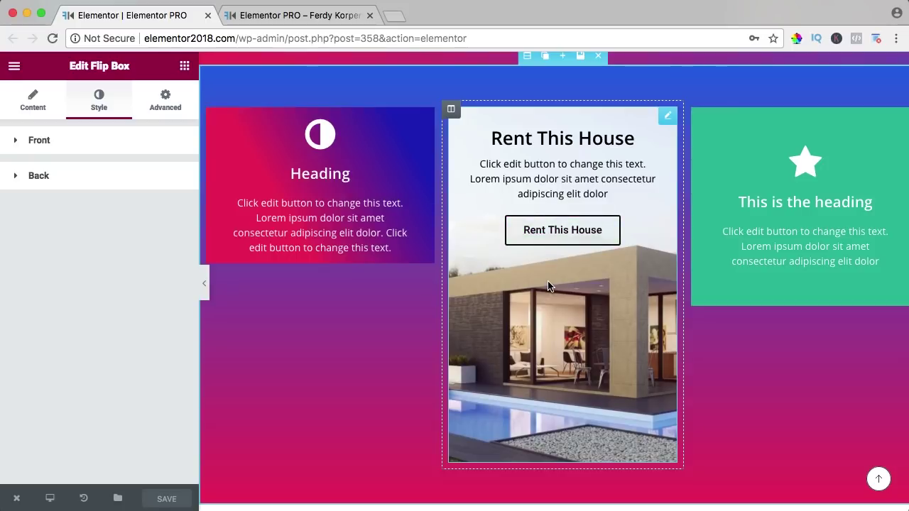
pyautogui.click(298, 15)
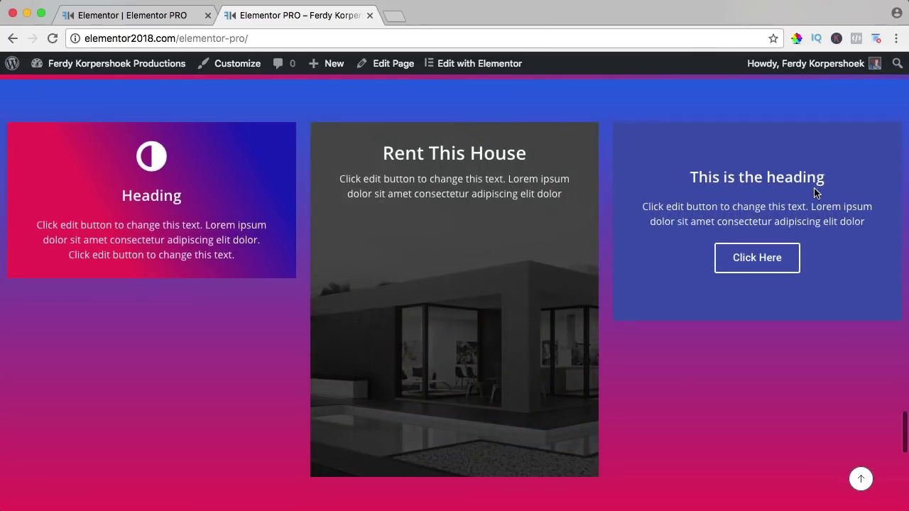
# Leave the live flip box preview and go back to the Elementor editor.
pyautogui.click(150, 15)
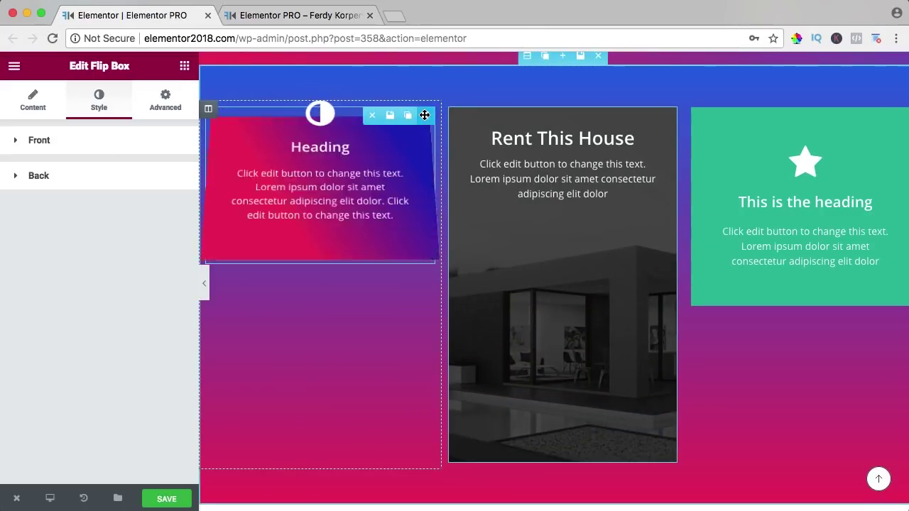
# Duplicate the gradient Heading flip box, save the page, and view both copies live.
pyautogui.click(406, 116)
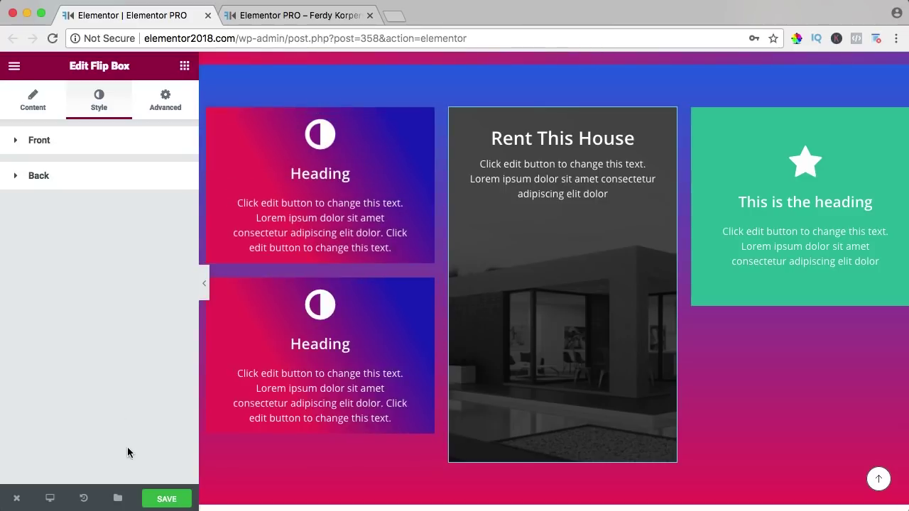
pyautogui.click(164, 501)
pyautogui.click(278, 16)
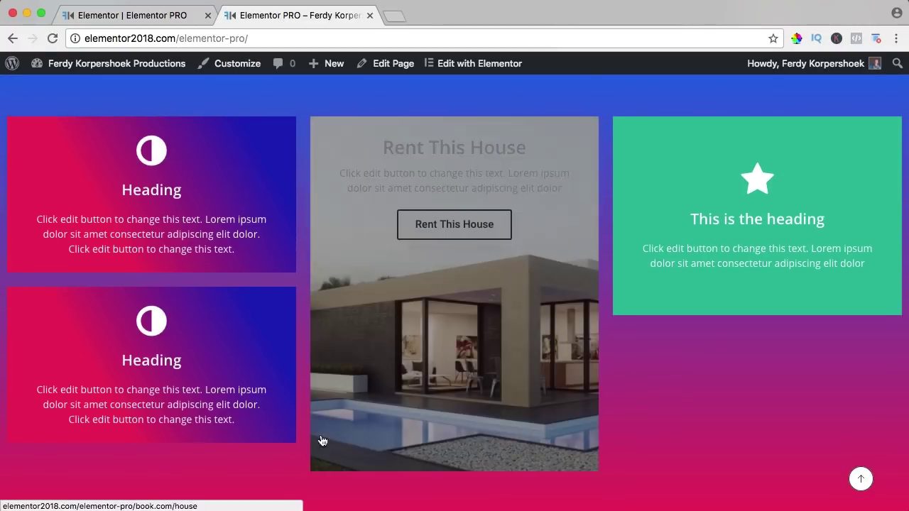
# In the editor, show the Heading flip box's Settings section with 500 px height and Fade effect.
pyautogui.click(159, 10)
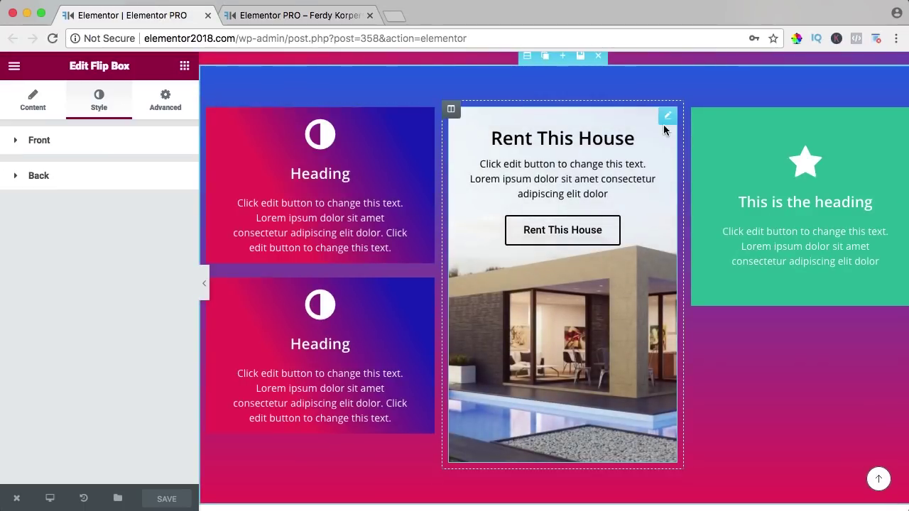
pyautogui.click(33, 101)
pyautogui.click(19, 142)
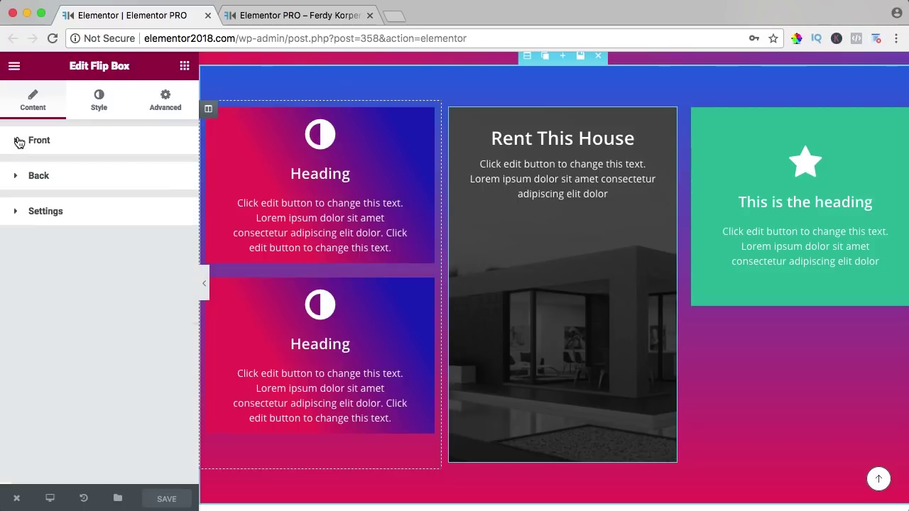
pyautogui.click(17, 211)
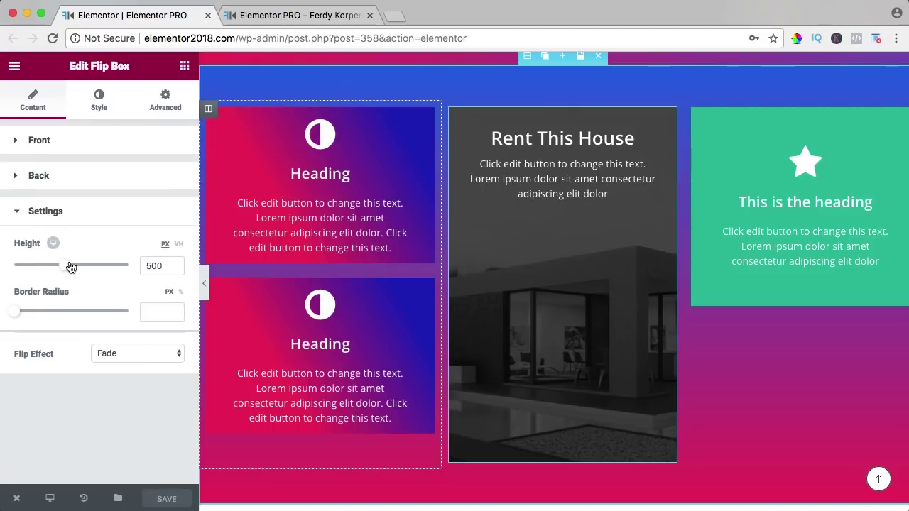
# Reduce the flip box height from 500 to 460 px, save, and check the reloaded live page.
pyautogui.moveTo(68, 266); pyautogui.dragTo(62, 265)
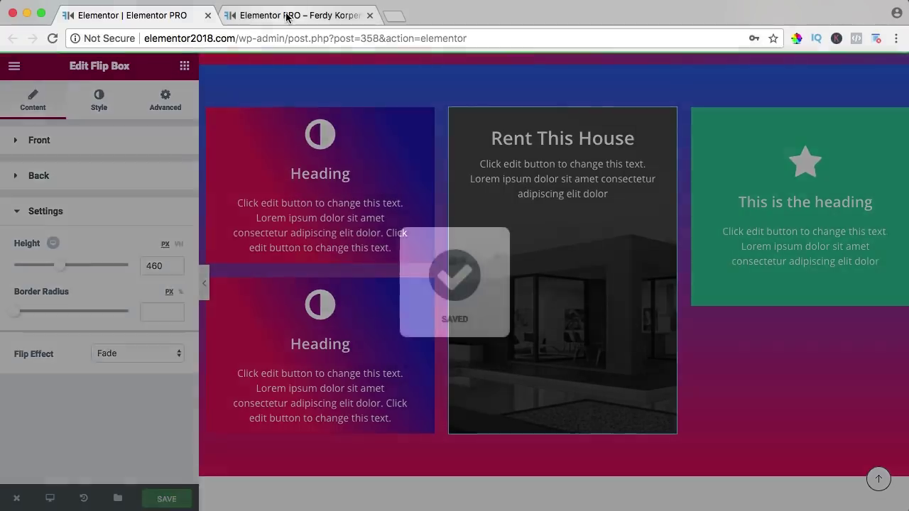
pyautogui.click(291, 14)
pyautogui.press('super+r')
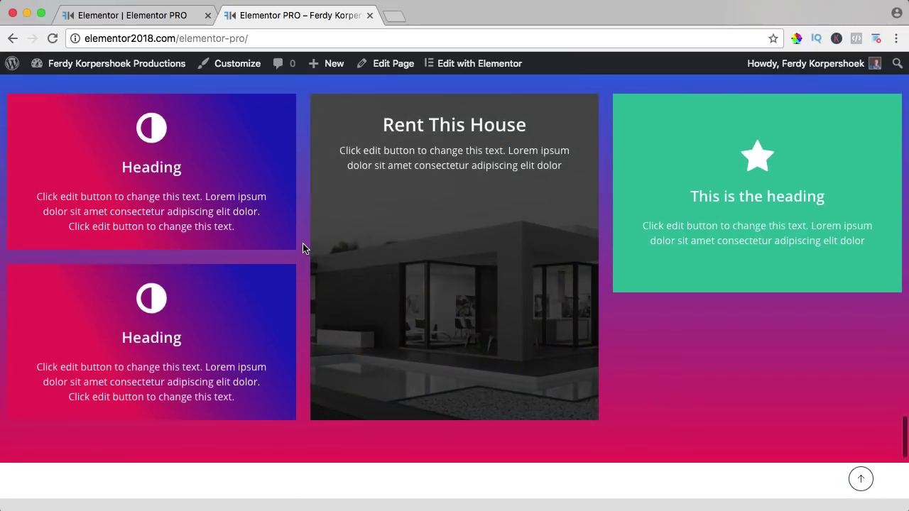
pyautogui.click(182, 16)
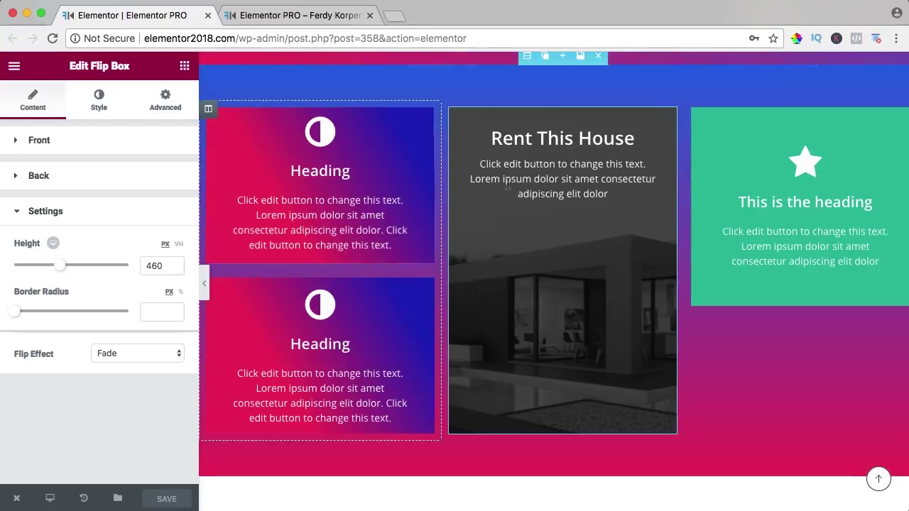
# Delete the green star column and duplicate the house flip box column.
pyautogui.moveTo(693, 109)
pyautogui.click(748, 109)
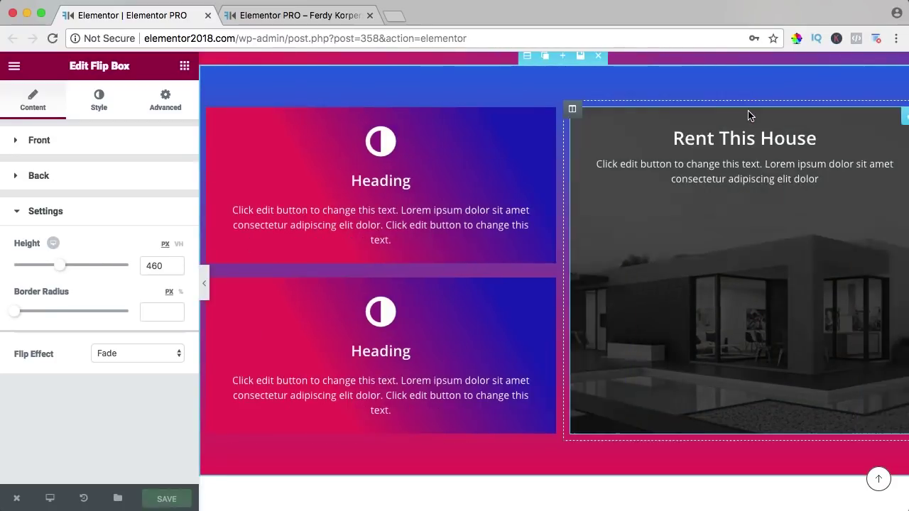
pyautogui.click(590, 108)
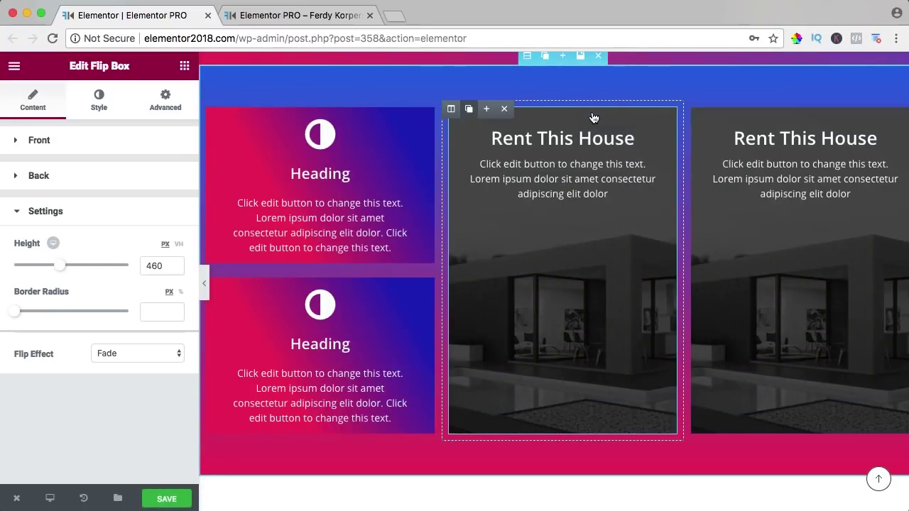
# Make the new flip box's front graphic an image, inserting the searched portrait photo.
pyautogui.click(206, 147)
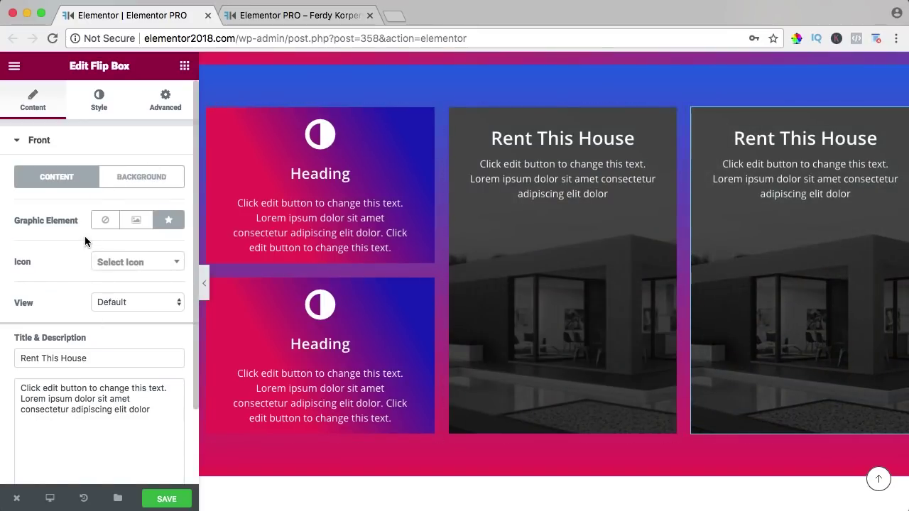
pyautogui.click(136, 225)
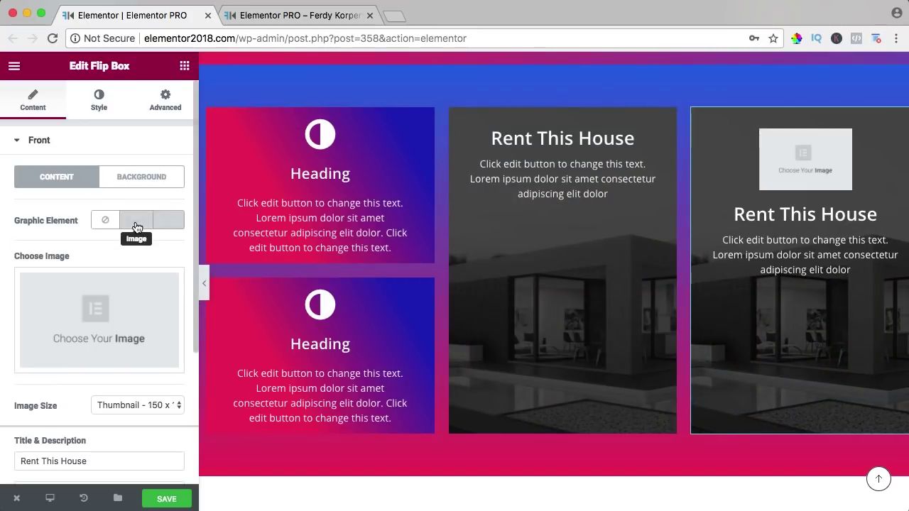
pyautogui.click(90, 313)
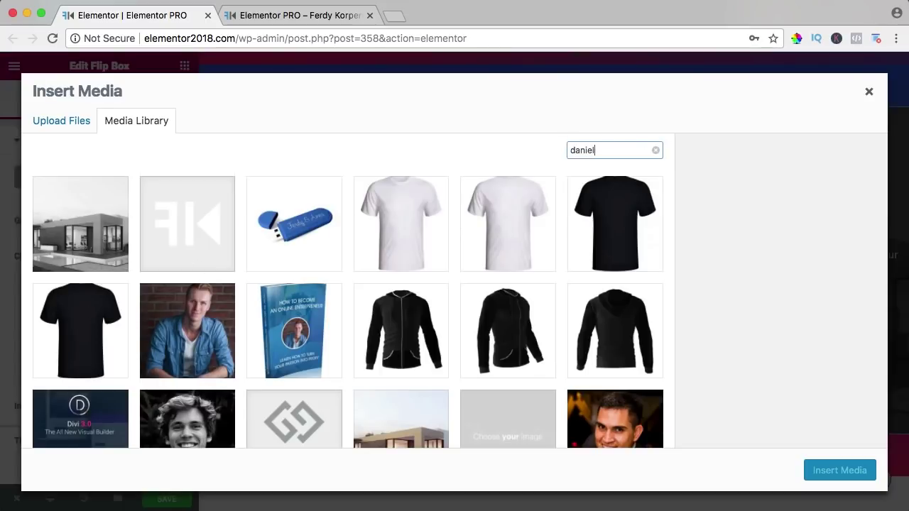
pyautogui.write('daniel')
pyautogui.click(100, 207)
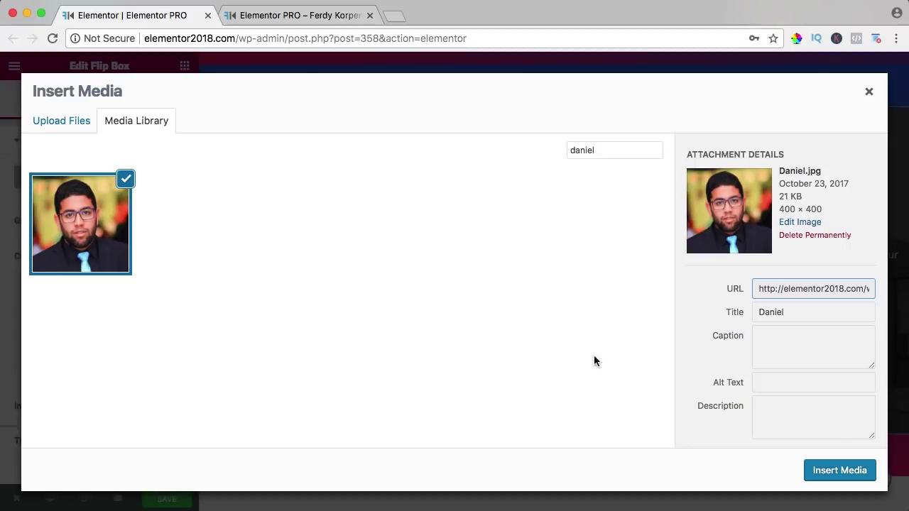
pyautogui.click(844, 468)
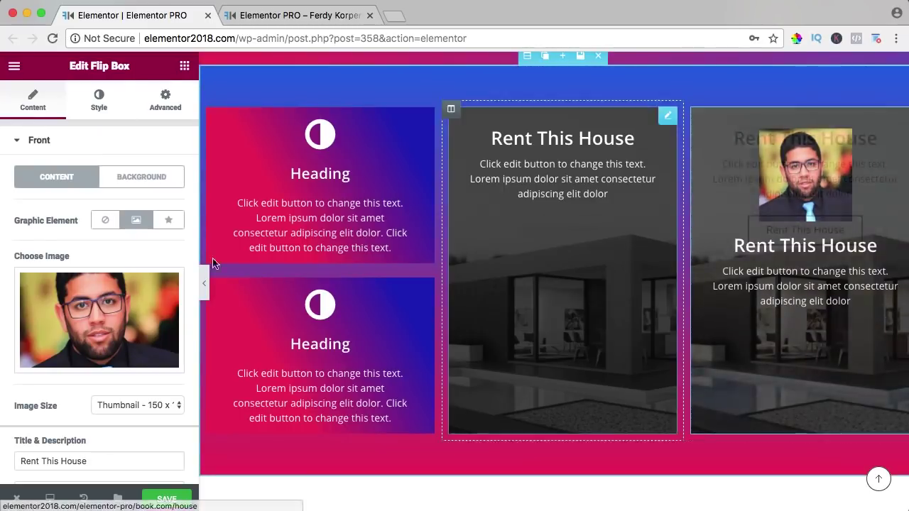
pyautogui.scroll(-5, 110, 310)
# Set the portrait's image size to Full and replace the title with the person's name.
pyautogui.click(113, 250)
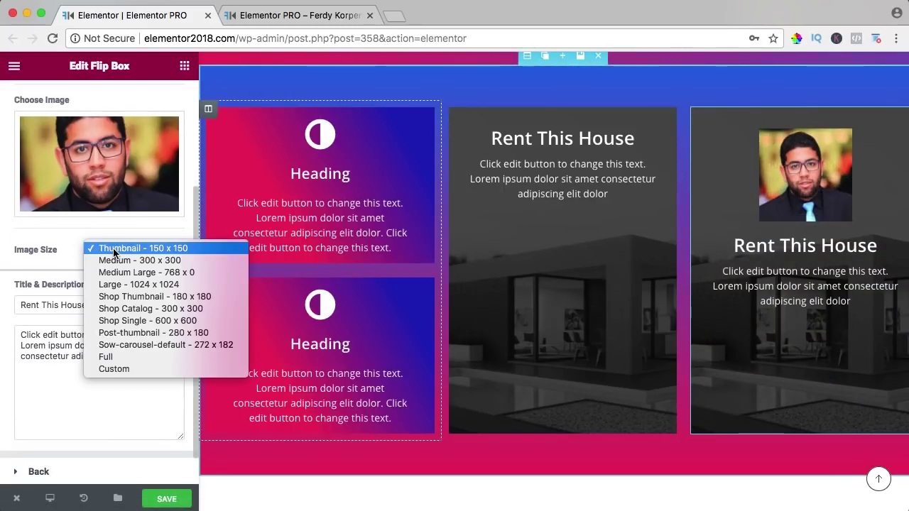
pyautogui.click(116, 357)
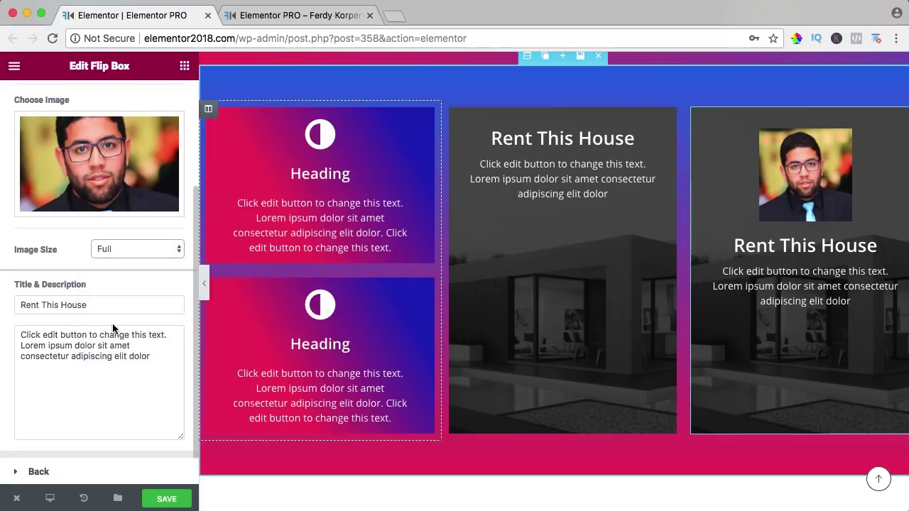
pyautogui.doubleClick(78, 306)
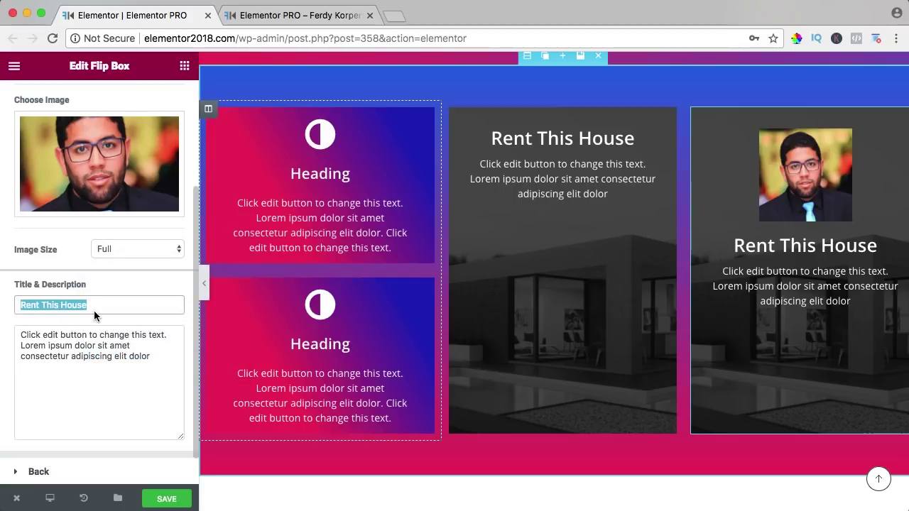
pyautogui.write('Nd')
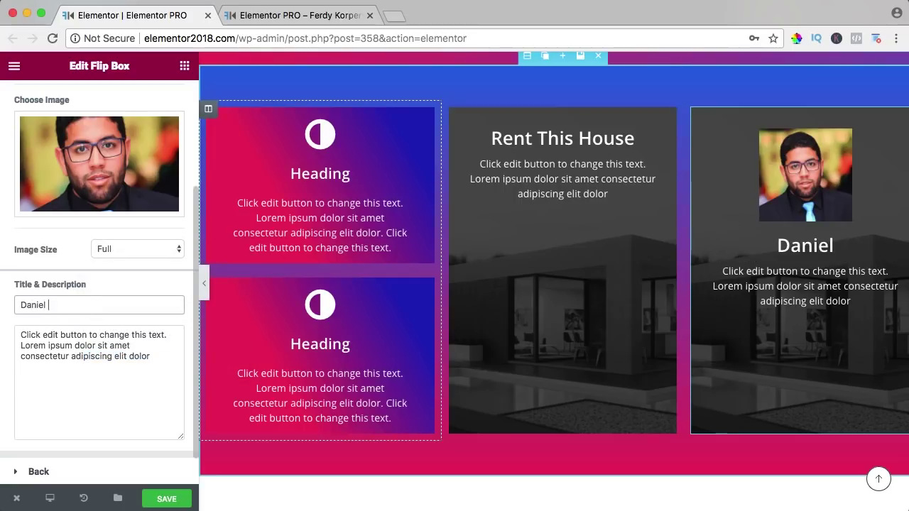
# Change the description to 'I am an ambassador for Compassion. Look at the project I do.'.
pyautogui.click(96, 343)
pyautogui.hotkey('ctrl', 'a')
pyautogui.write('A')
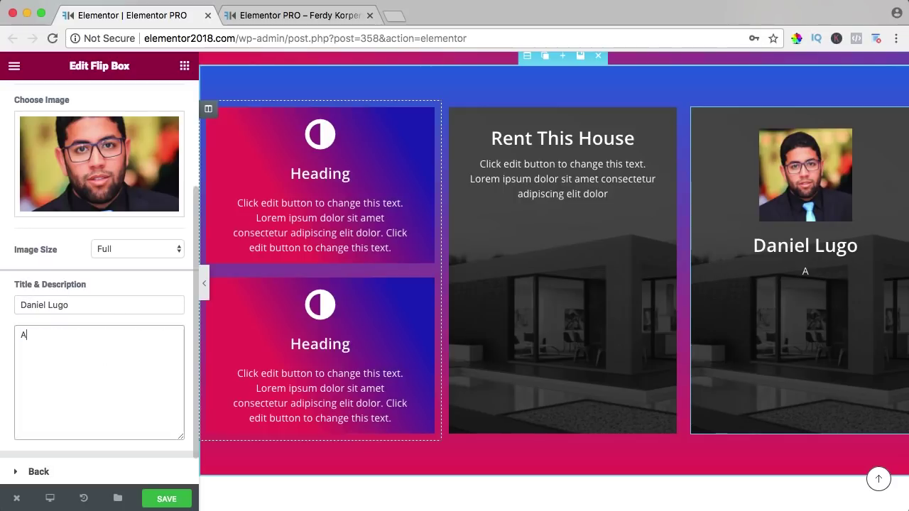
pyautogui.press('BackSpace')
pyautogui.write('I am an ambassador for Compassion')
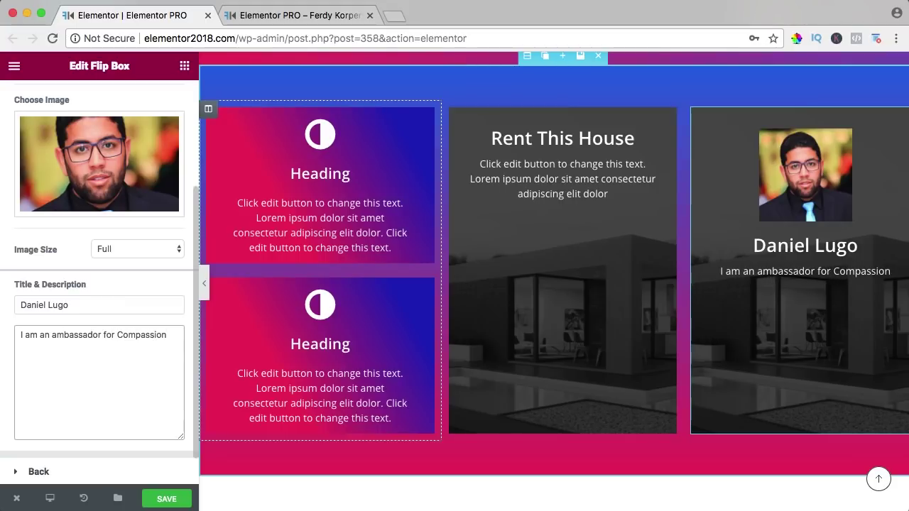
pyautogui.write('. Look at the p')
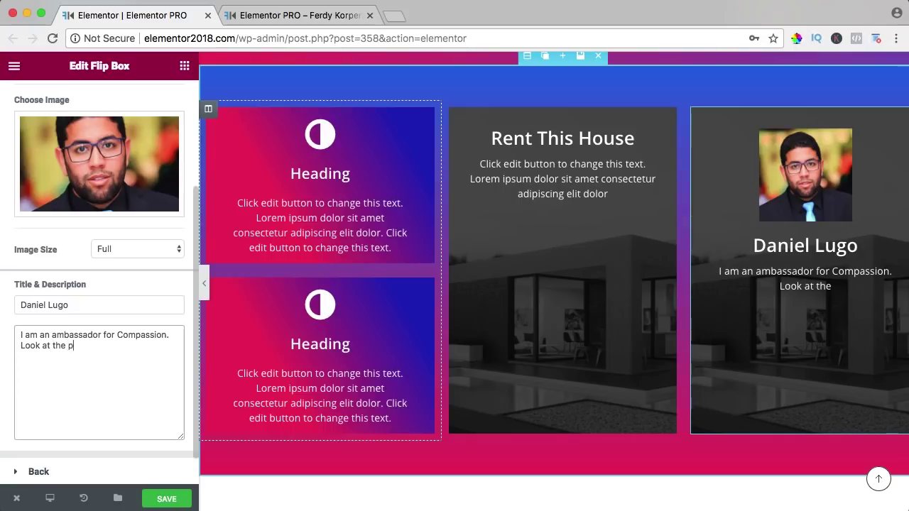
pyautogui.write('roject I do')
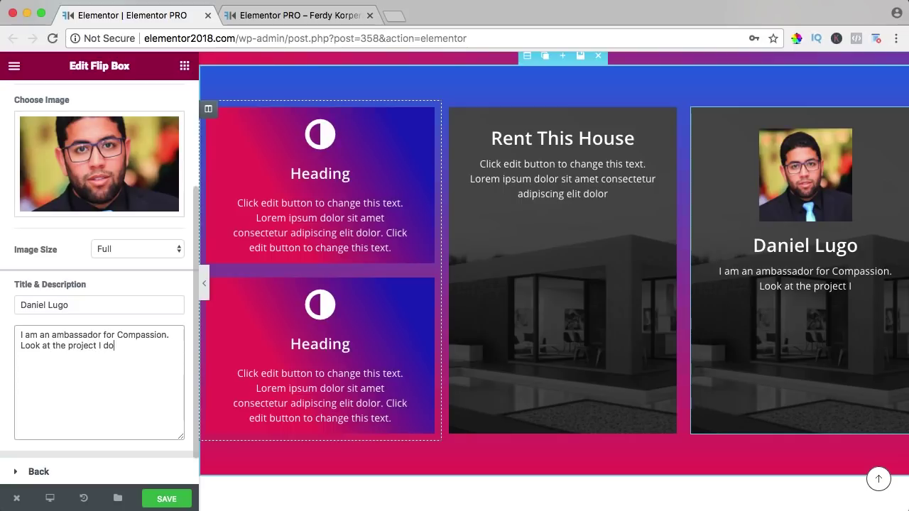
pyautogui.write('.')
pyautogui.scroll(-1, 109, 351)
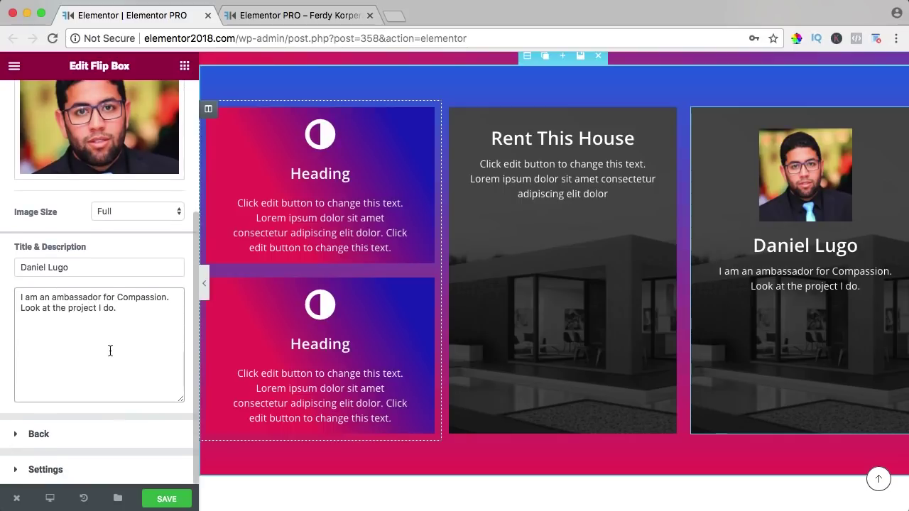
pyautogui.scroll(5, 83, 242)
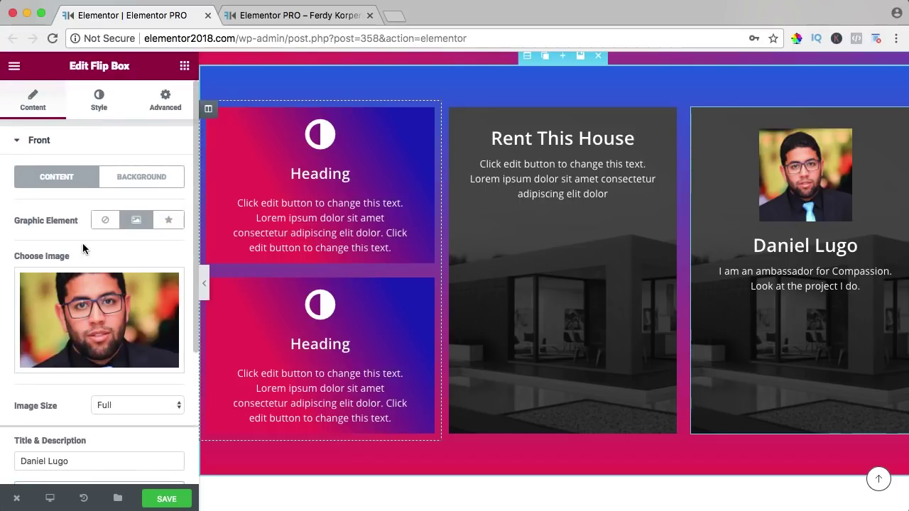
pyautogui.click(96, 105)
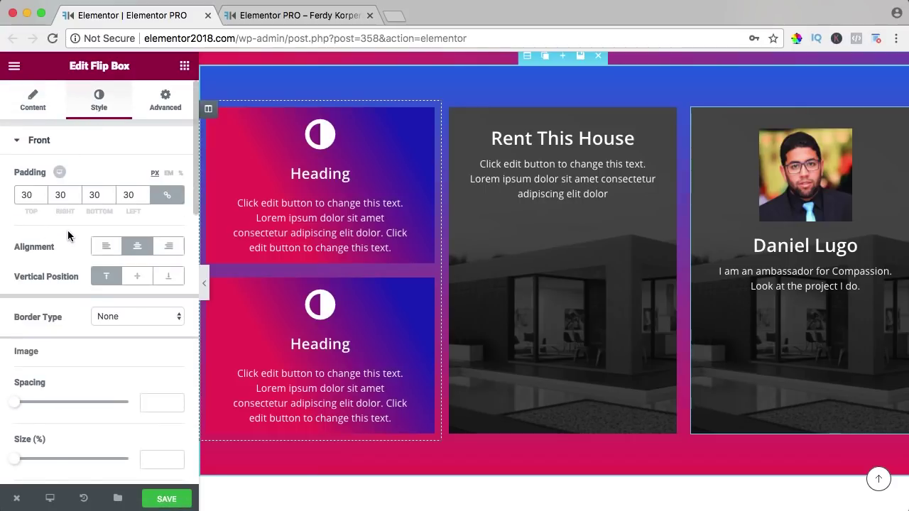
# Give the portrait image spacing 25, size 55 and border radius 99, then save.
pyautogui.scroll(-5, 67, 230)
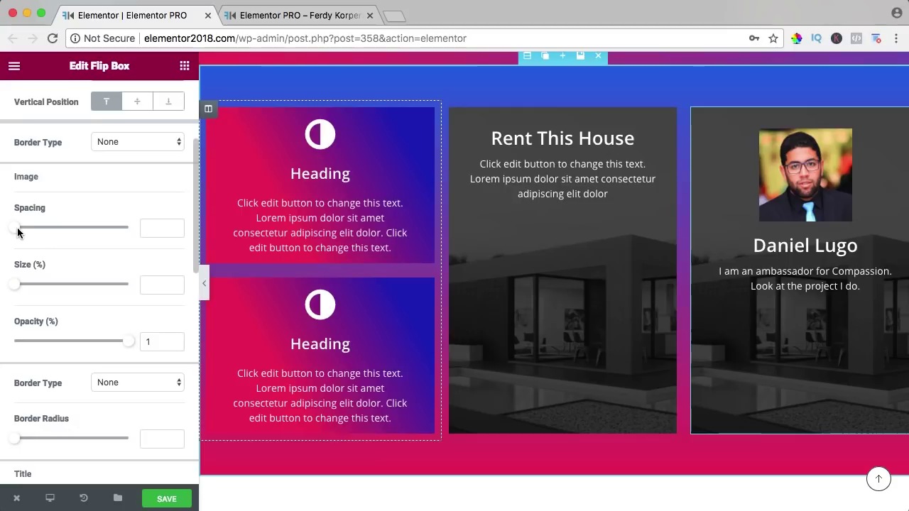
pyautogui.moveTo(20, 233); pyautogui.dragTo(42, 230)
pyautogui.moveTo(16, 288); pyautogui.dragTo(76, 292)
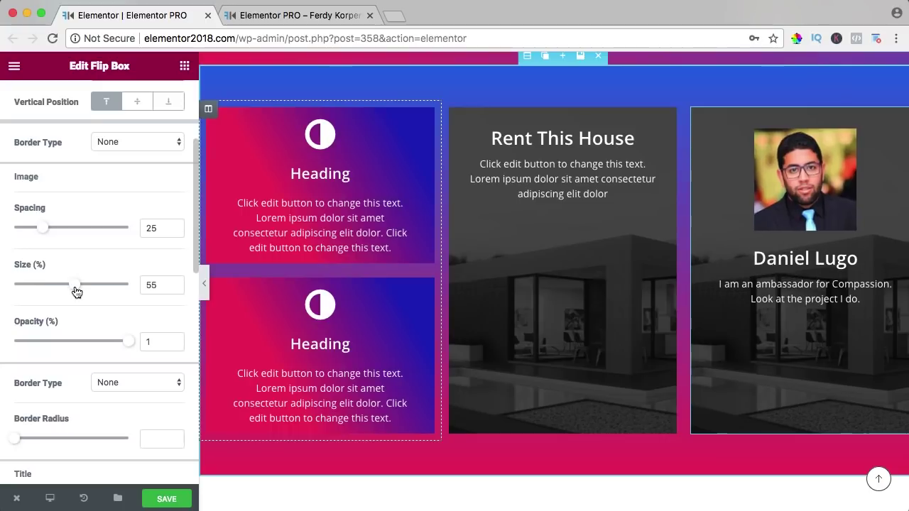
pyautogui.scroll(-3, 73, 325)
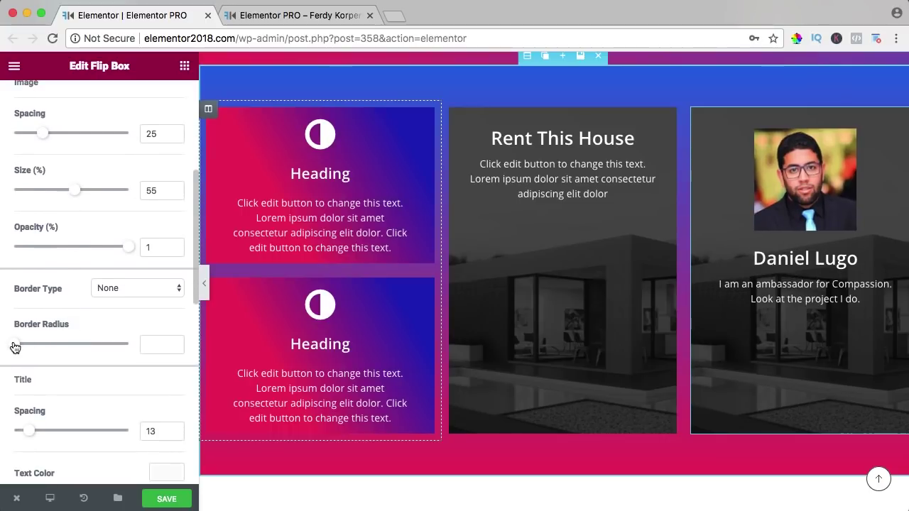
pyautogui.moveTo(31, 345); pyautogui.dragTo(67, 344)
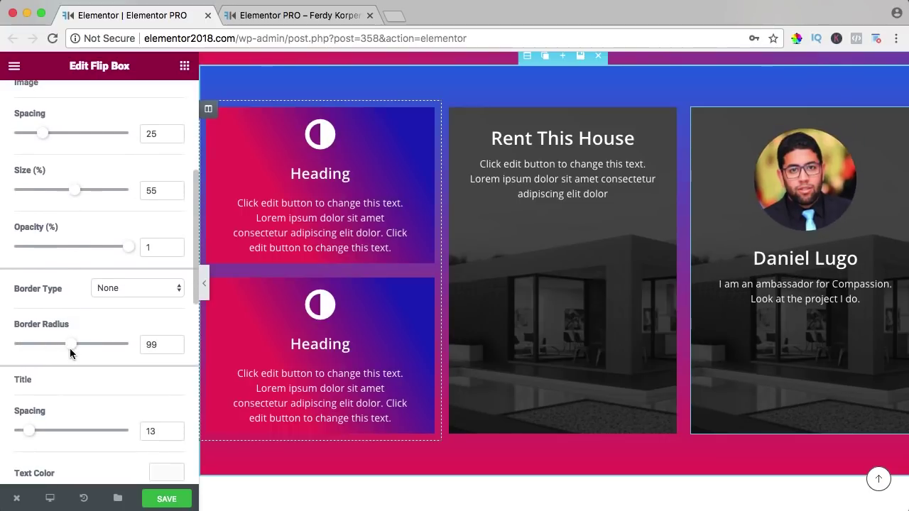
pyautogui.scroll(-3, 79, 366)
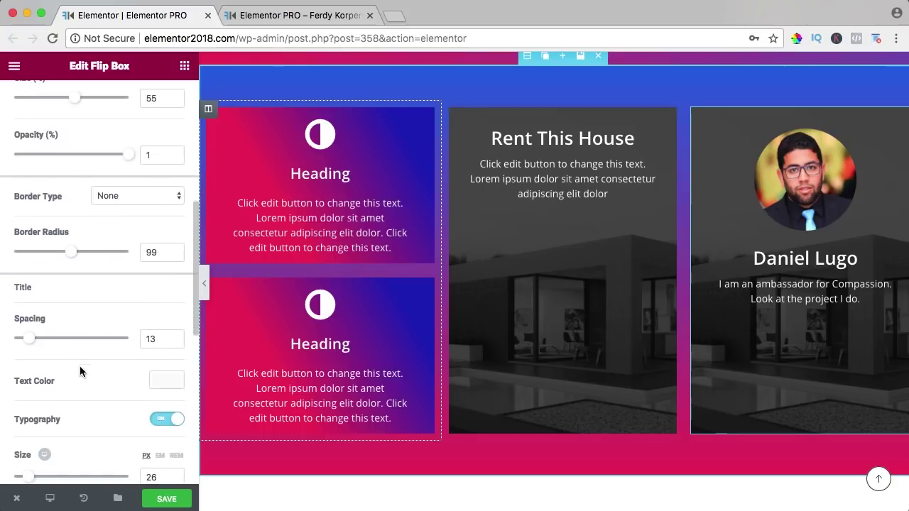
pyautogui.click(169, 499)
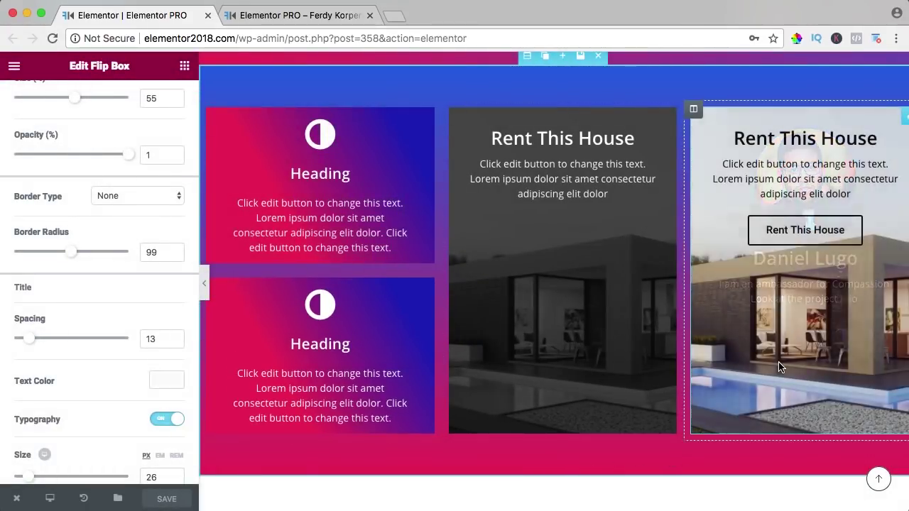
pyautogui.scroll(10, 102, 224)
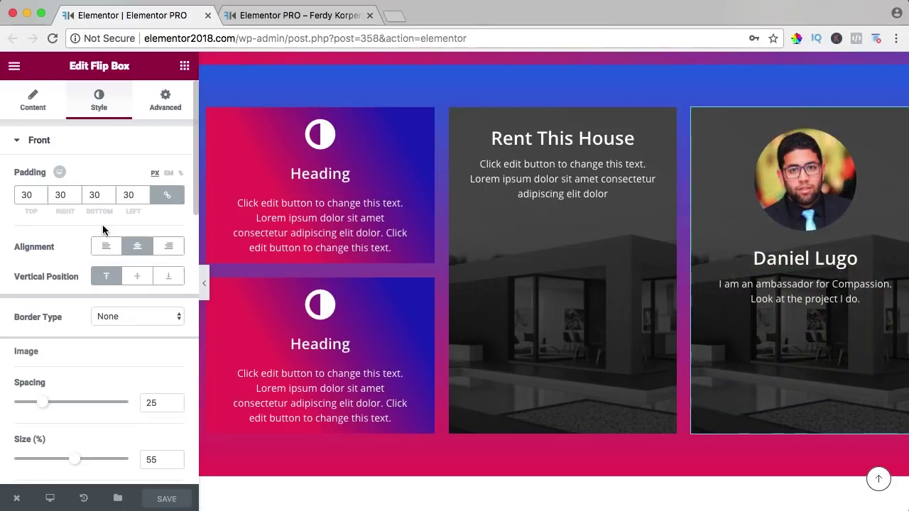
# Set the front background image to the pink Honeymoon_CapeTown landscape from the media library.
pyautogui.click(30, 102)
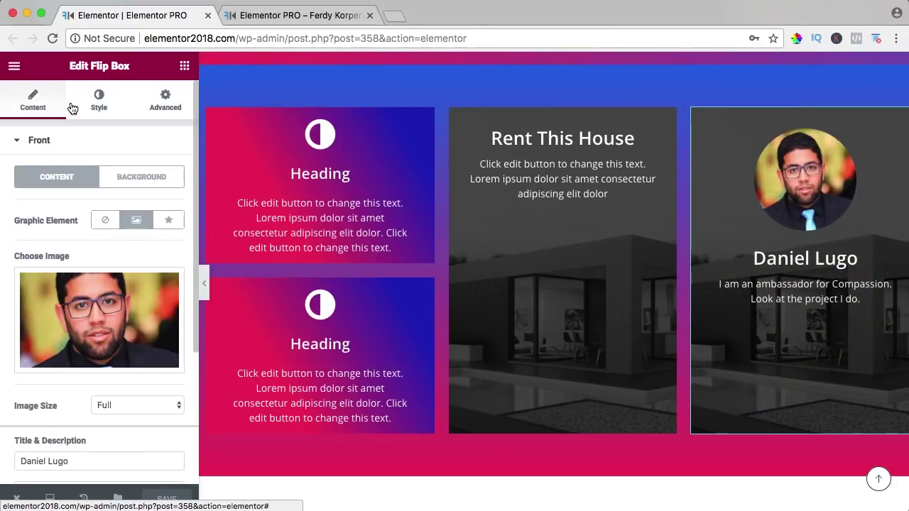
pyautogui.click(128, 183)
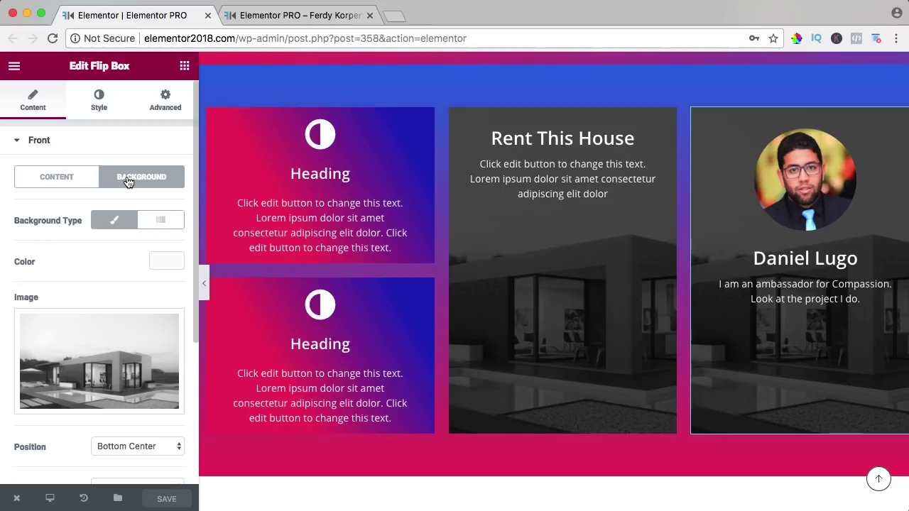
pyautogui.click(97, 363)
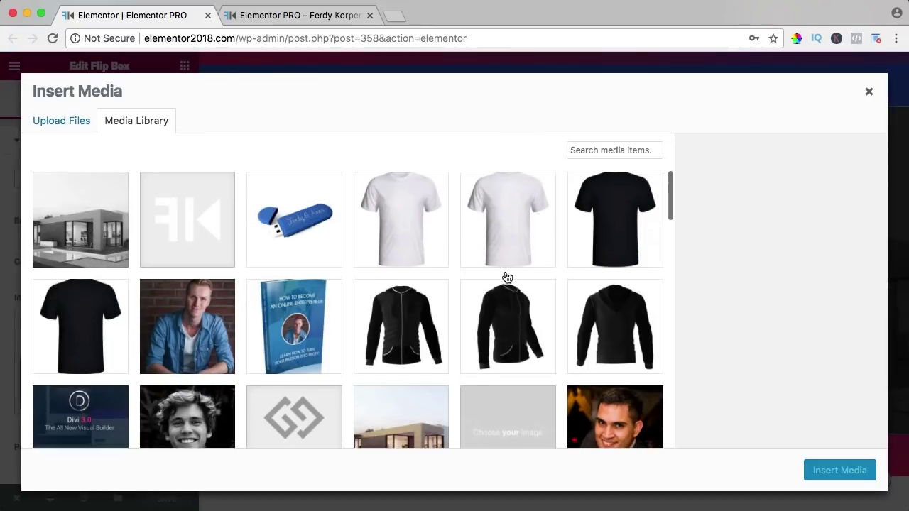
pyautogui.scroll(-15, 505, 278)
pyautogui.scroll(-10, 425, 270)
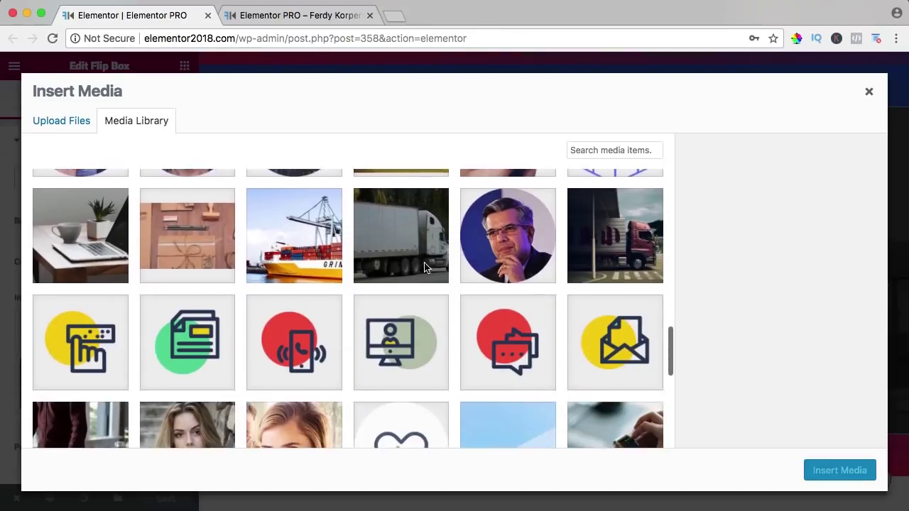
pyautogui.scroll(-5, 427, 267)
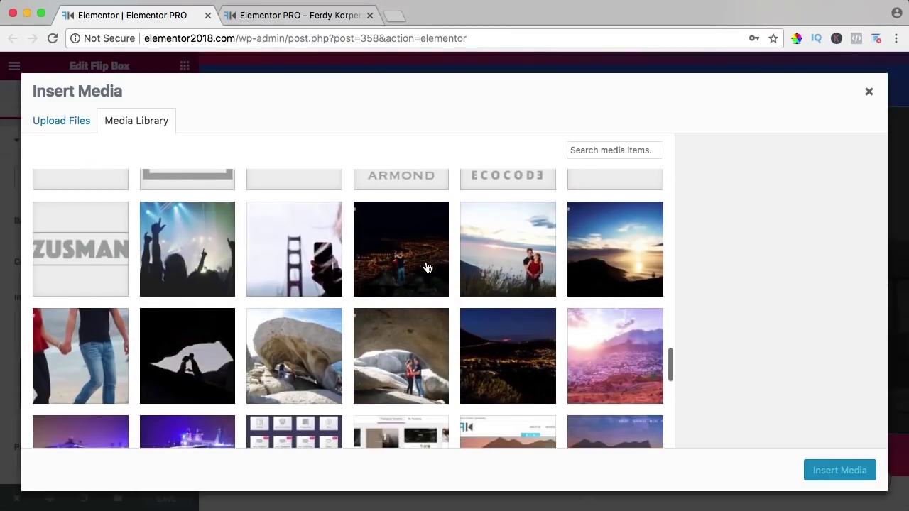
pyautogui.click(624, 317)
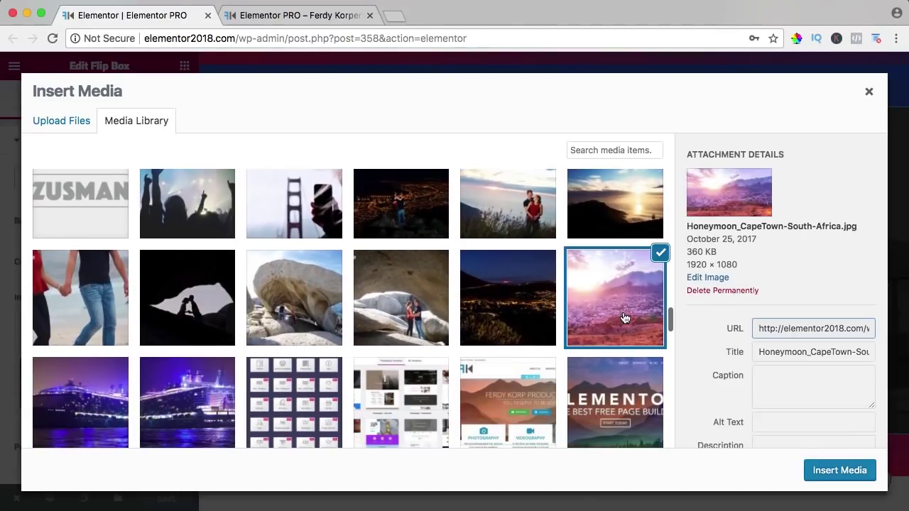
pyautogui.click(840, 471)
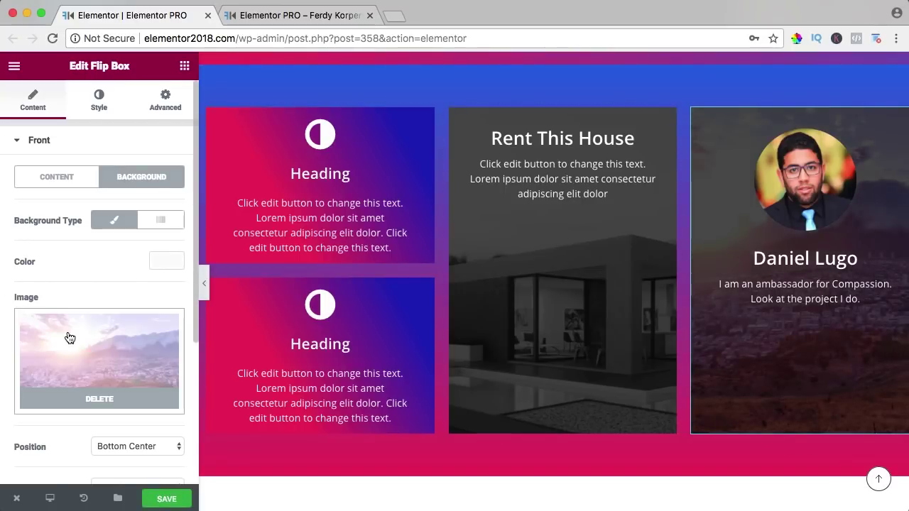
pyautogui.scroll(-5, 69, 338)
# Set the front background to Center Center position, Cover size and Fixed attachment.
pyautogui.click(108, 232)
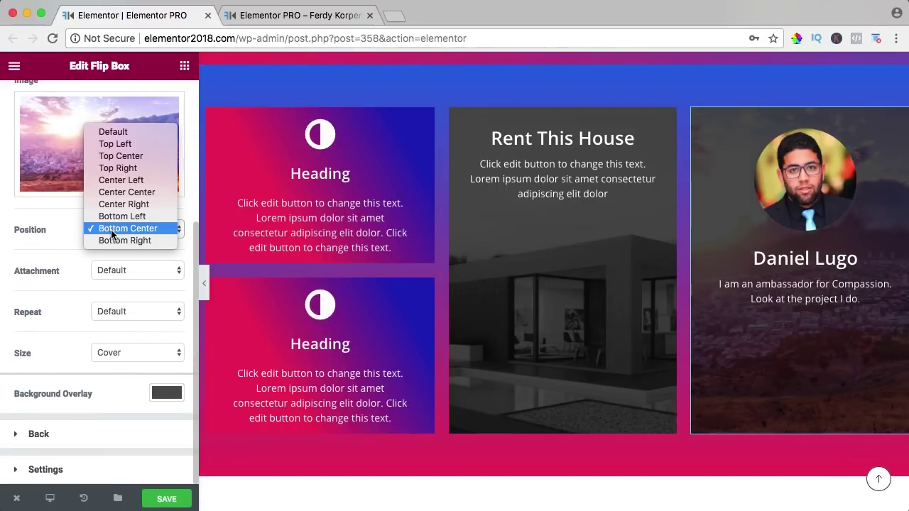
pyautogui.click(124, 193)
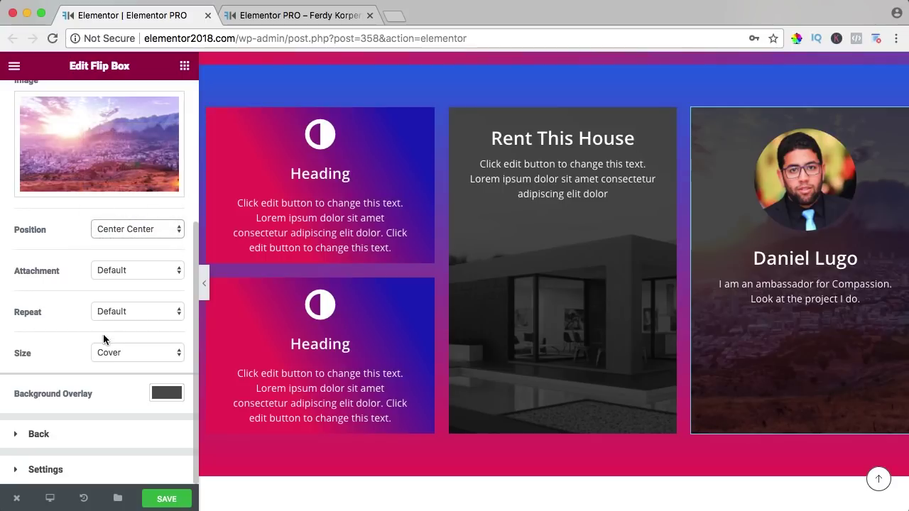
pyautogui.click(121, 355)
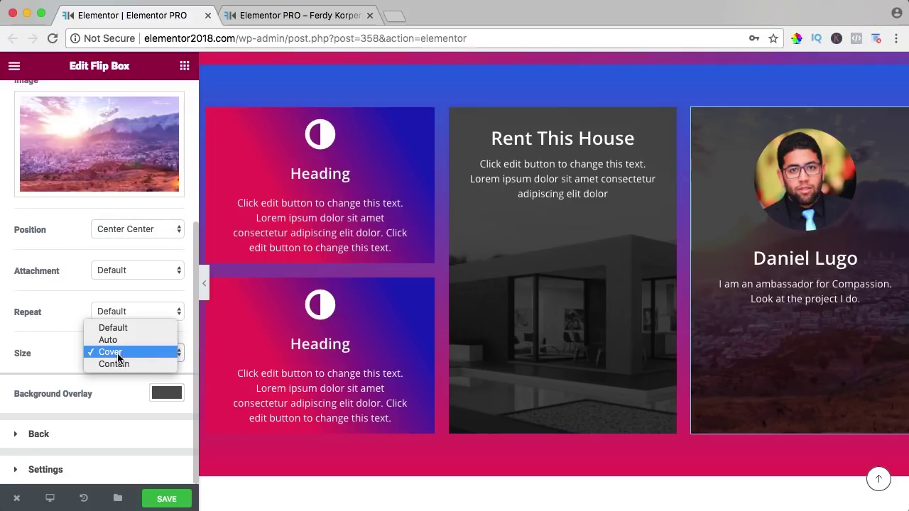
pyautogui.click(110, 352)
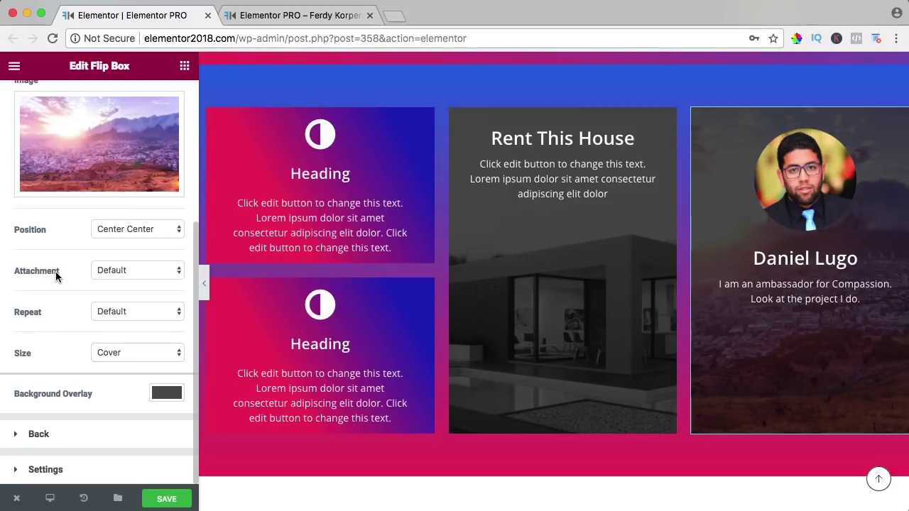
pyautogui.click(133, 270)
pyautogui.click(116, 297)
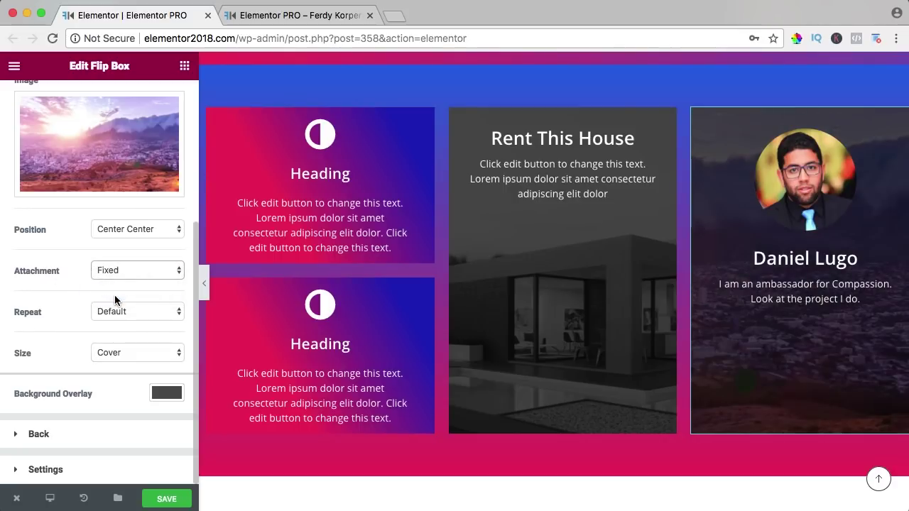
pyautogui.scroll(-3, 665, 331)
pyautogui.scroll(3, 663, 329)
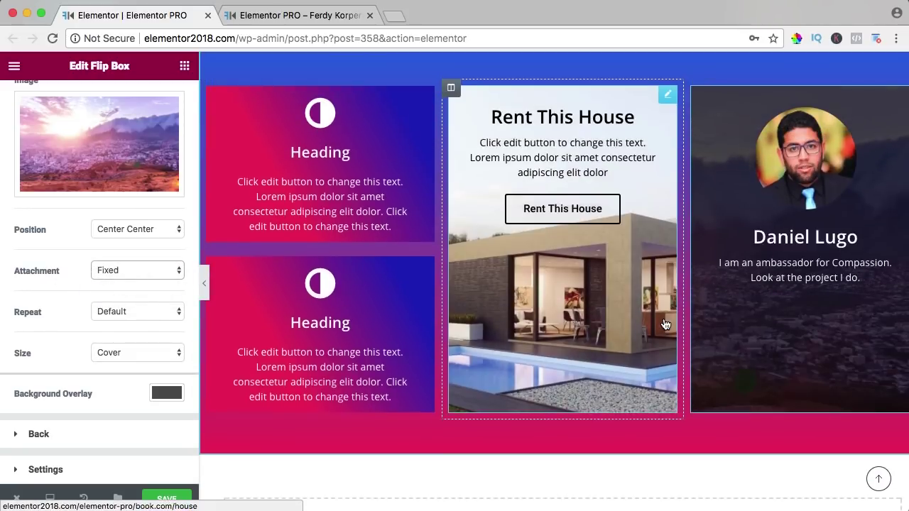
pyautogui.scroll(3, 666, 325)
pyautogui.scroll(-4, 661, 316)
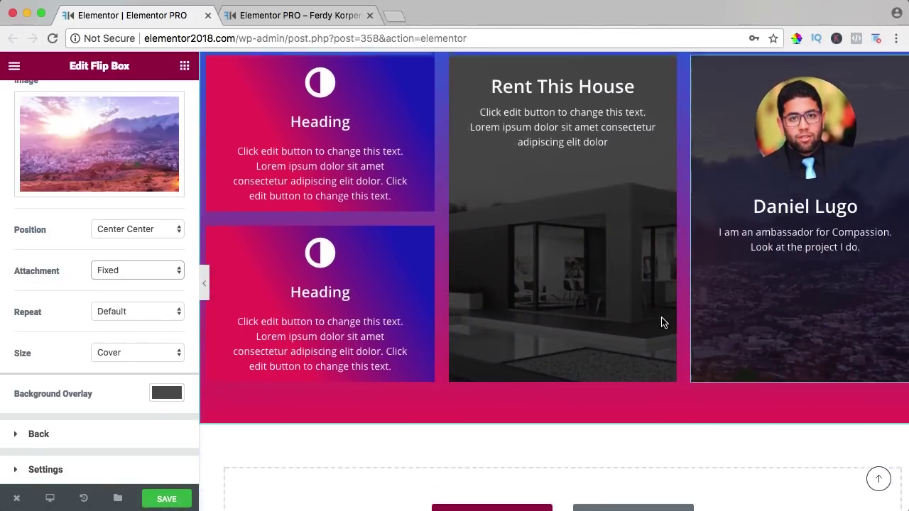
pyautogui.scroll(-1, 661, 322)
pyautogui.scroll(3, 581, 217)
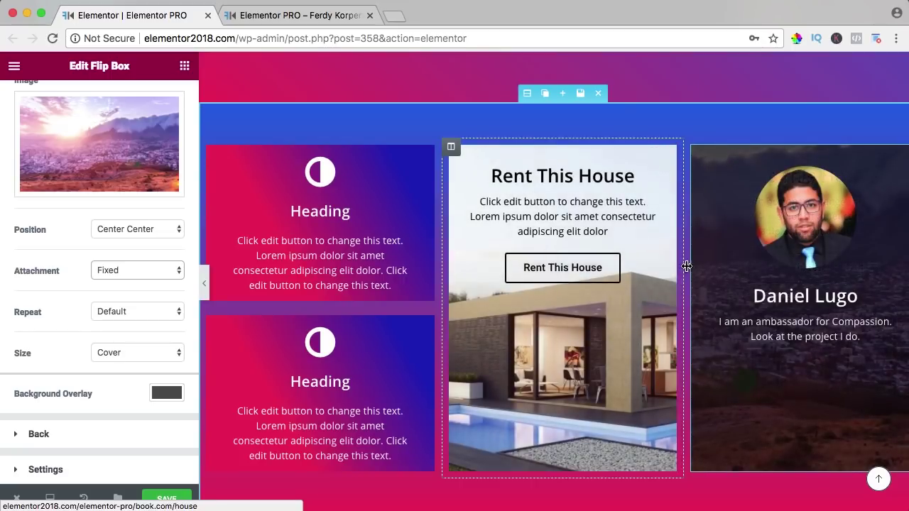
# Drag the front Background Overlay alpha down to about 0.2, giving rgba(0,0,0,0.2).
pyautogui.scroll(-1, 657, 270)
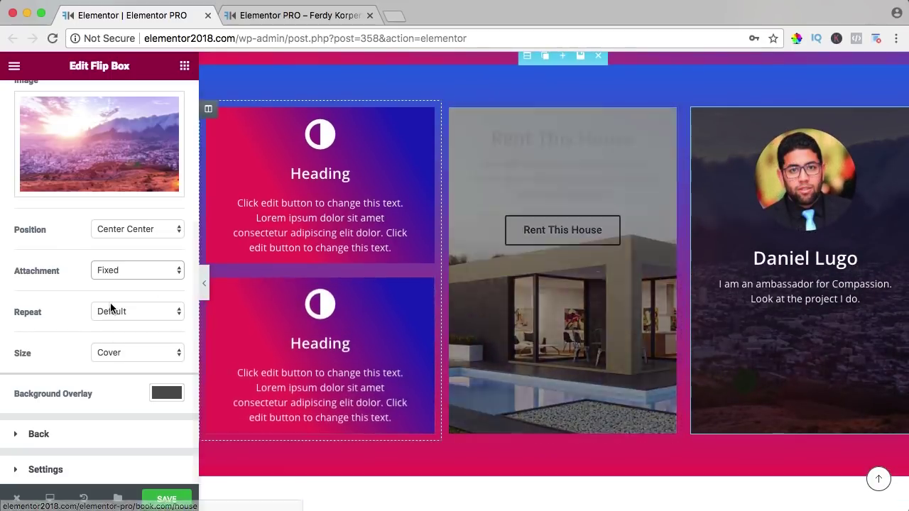
pyautogui.click(168, 394)
pyautogui.scroll(-3, 168, 387)
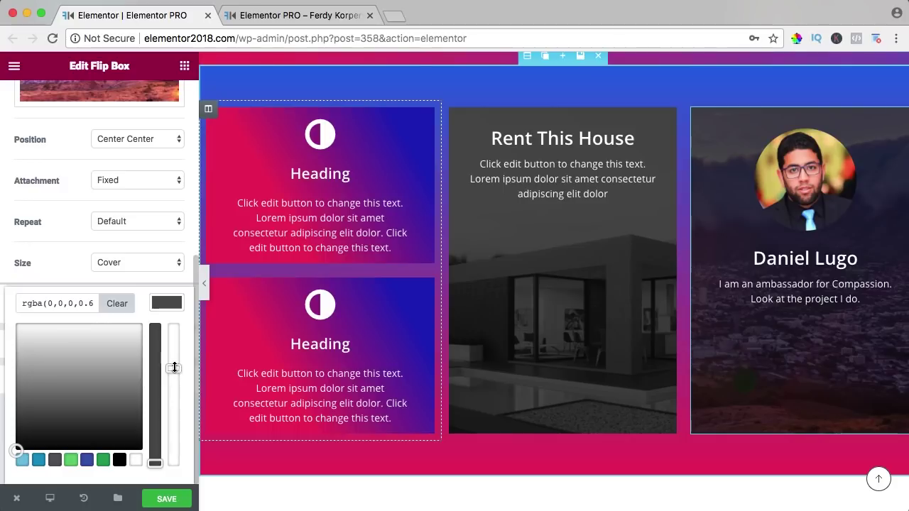
pyautogui.moveTo(174, 367); pyautogui.dragTo(176, 428)
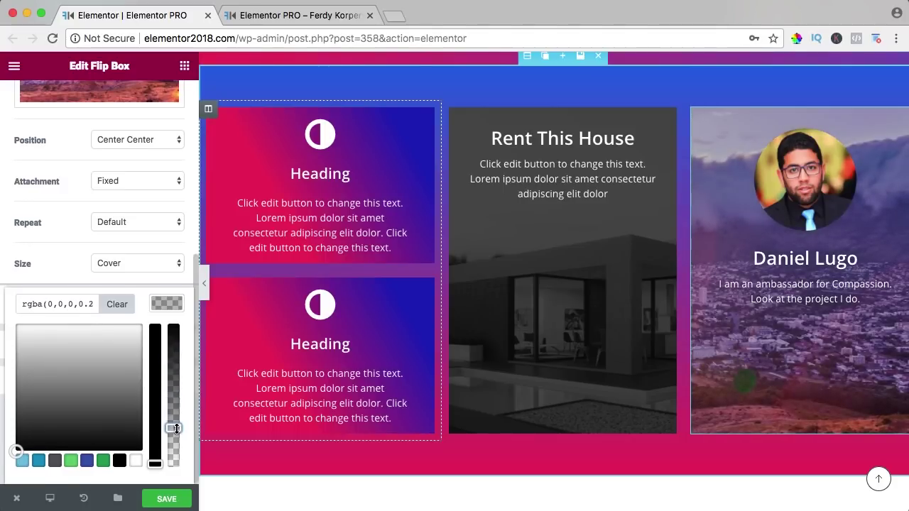
pyautogui.click(160, 305)
pyautogui.scroll(8, 55, 281)
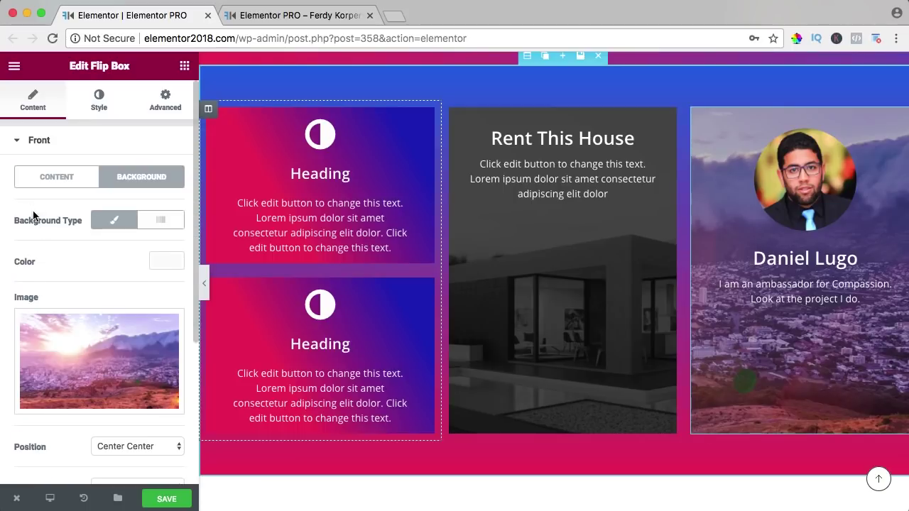
# Set the back side's background image to the pink Honeymoon_CapeTown landscape.
pyautogui.click(18, 142)
pyautogui.click(17, 176)
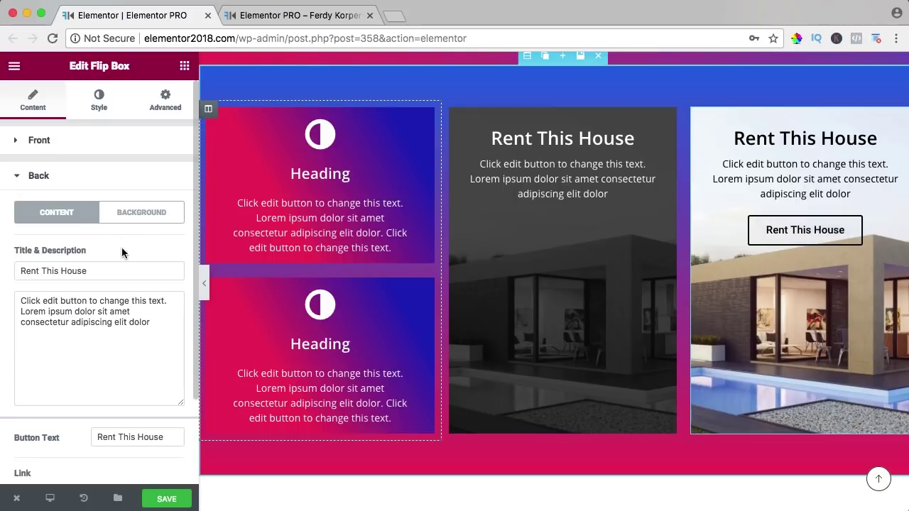
pyautogui.click(137, 217)
pyautogui.scroll(-2, 137, 220)
pyautogui.click(121, 300)
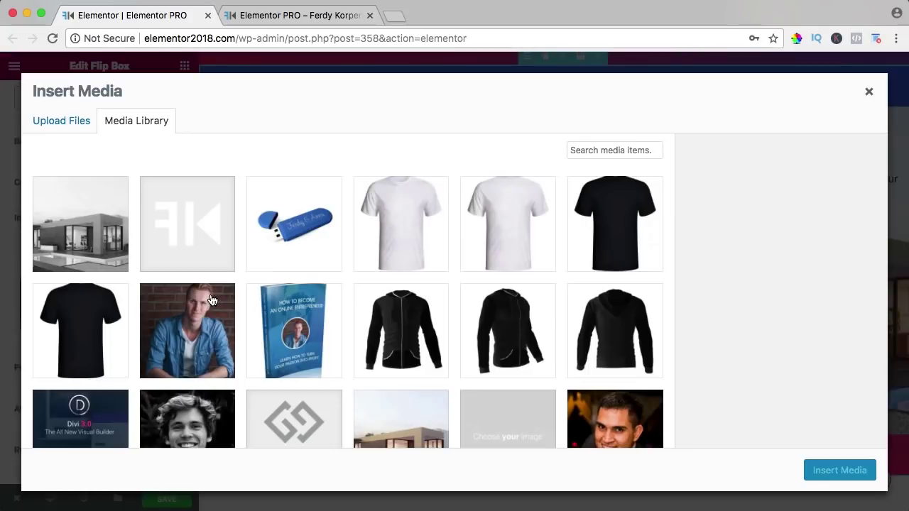
pyautogui.scroll(-20, 495, 313)
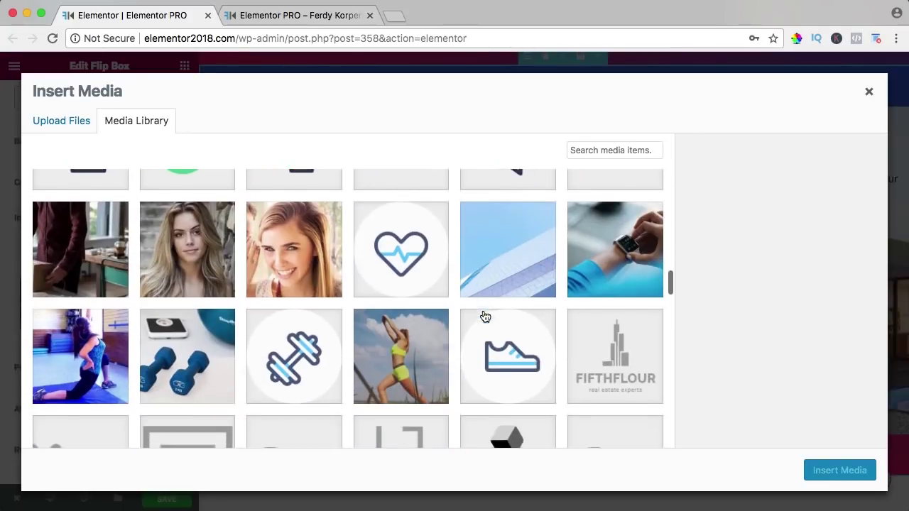
pyautogui.scroll(-6, 482, 315)
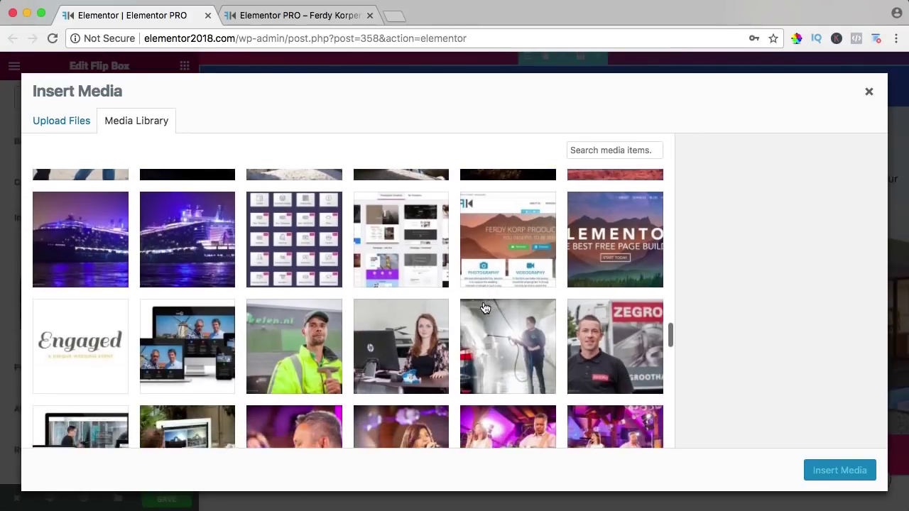
pyautogui.scroll(3, 482, 315)
pyautogui.click(598, 282)
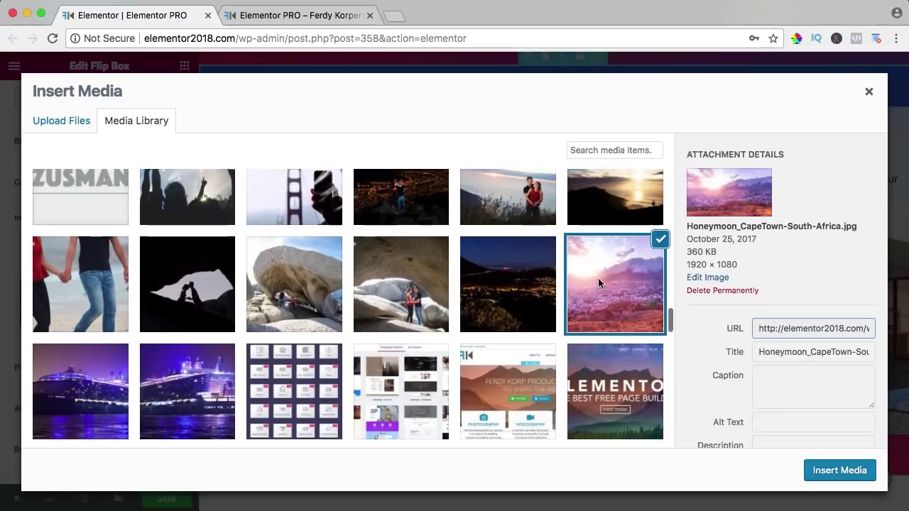
pyautogui.click(820, 471)
# Make the back background Fixed, sized Cover, and positioned Center Center.
pyautogui.scroll(-3, 82, 331)
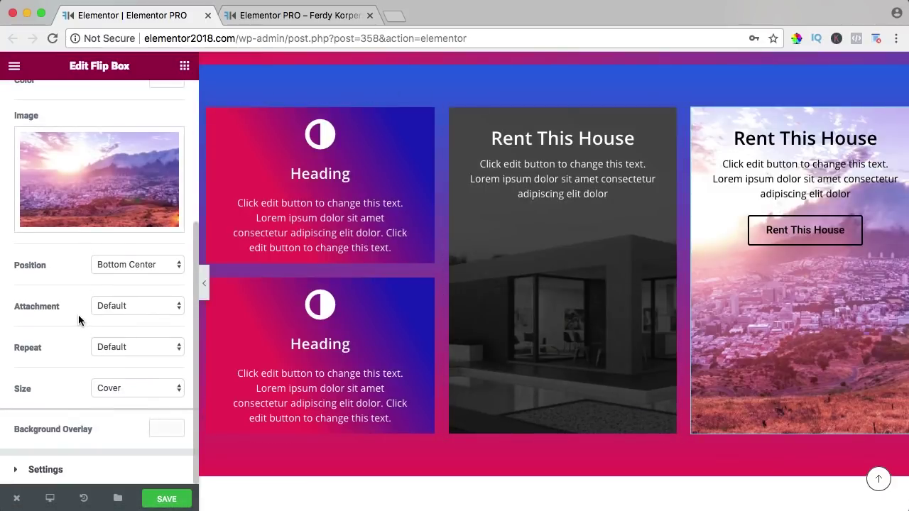
pyautogui.click(103, 306)
pyautogui.click(108, 329)
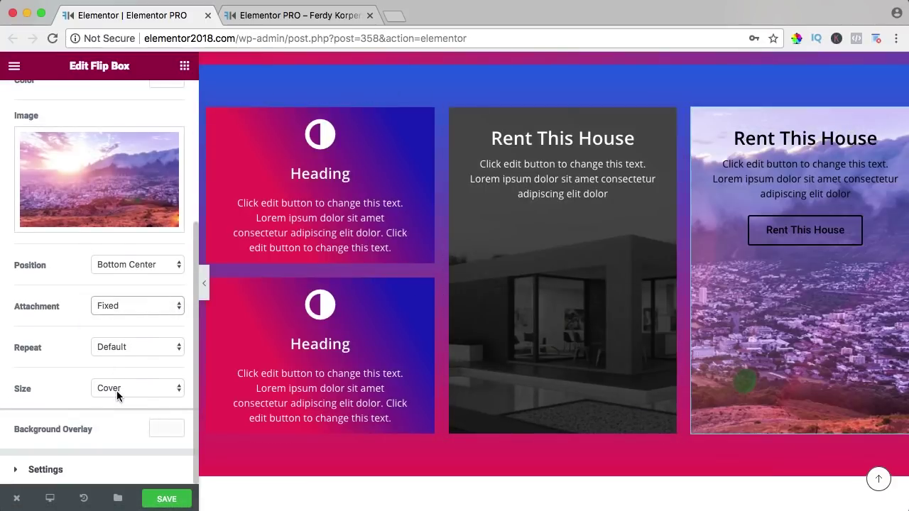
pyautogui.click(116, 390)
pyautogui.click(111, 386)
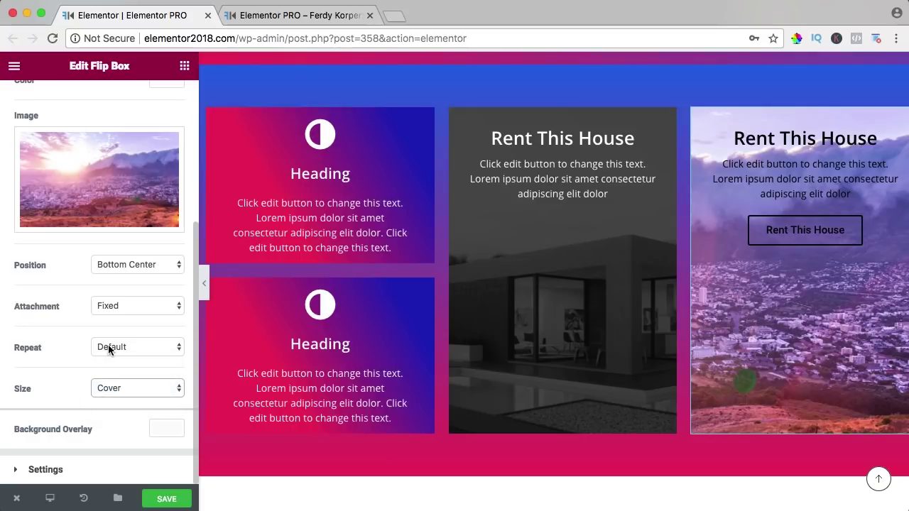
pyautogui.click(108, 344)
pyautogui.click(112, 347)
pyautogui.click(110, 266)
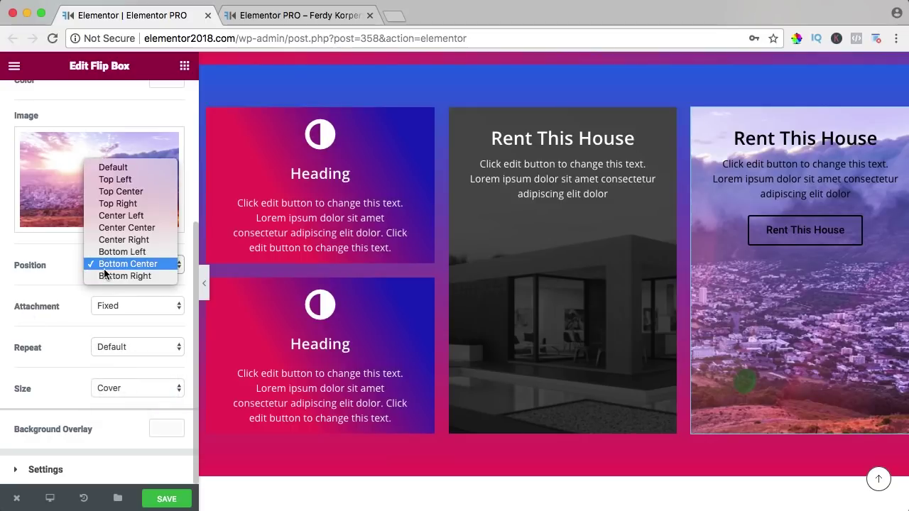
pyautogui.click(114, 228)
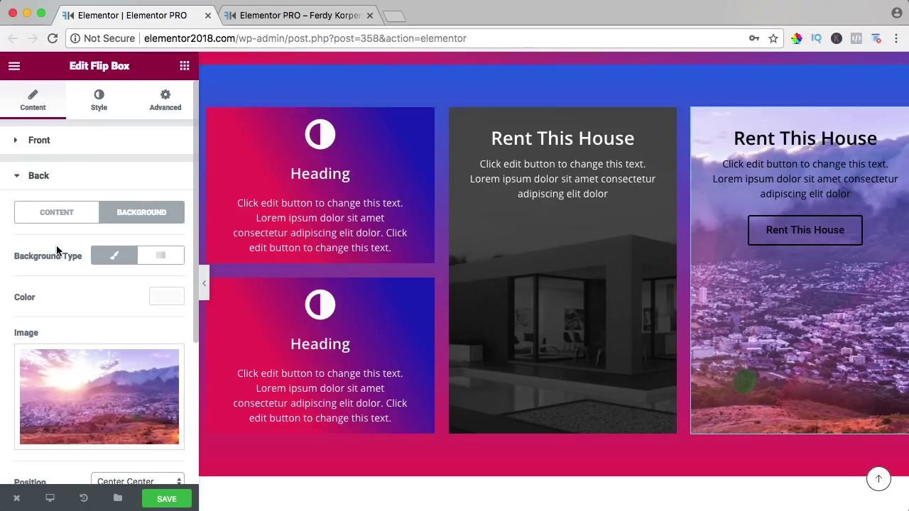
pyautogui.scroll(-1, 53, 261)
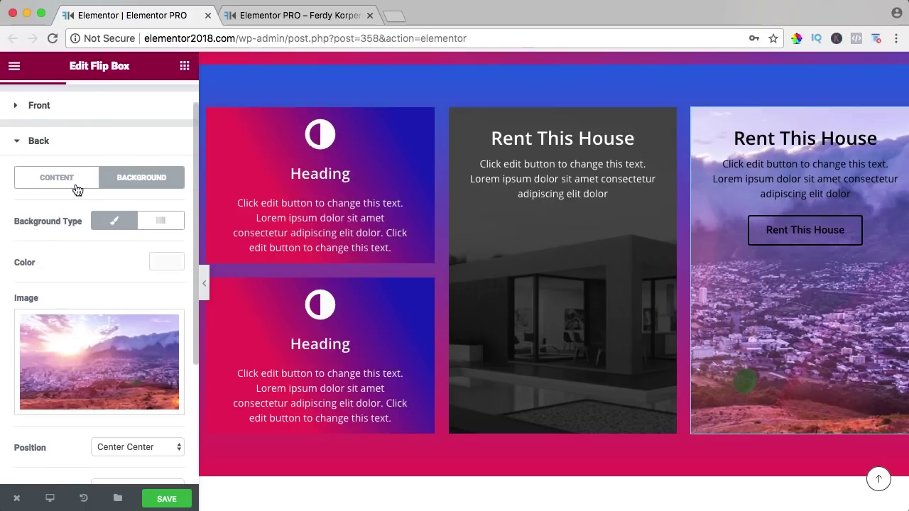
# Change the back title to 'My Portfolio' and clear the description text.
pyautogui.click(54, 179)
pyautogui.tripleClick(79, 236)
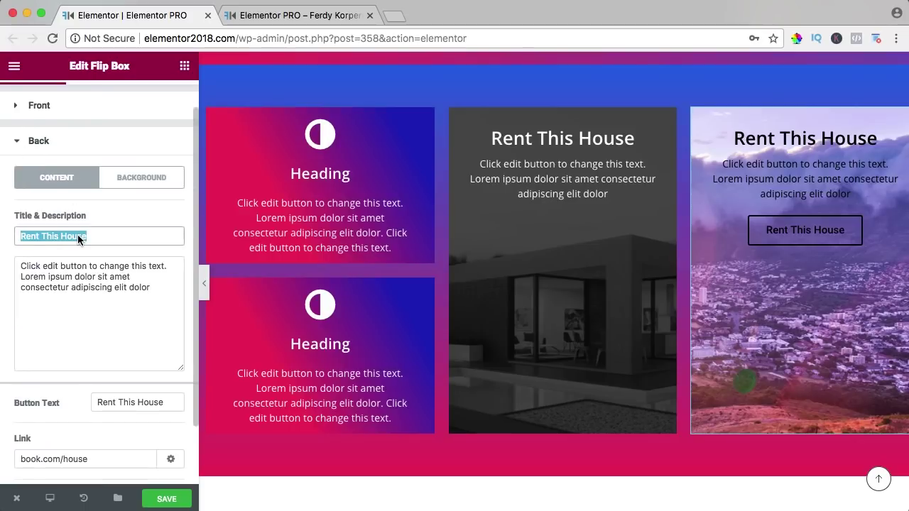
pyautogui.write('My Portfolio')
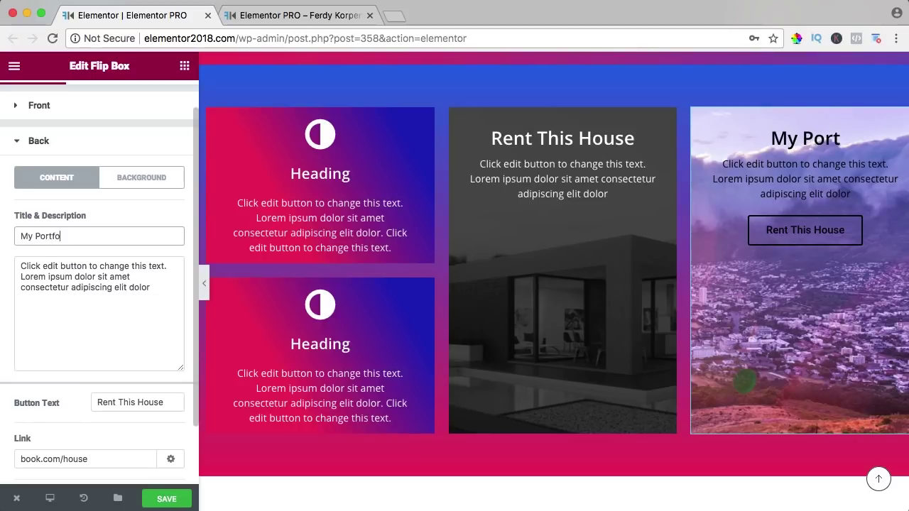
pyautogui.press('Tab')
pyautogui.hotkey('ctrl', 'a')
pyautogui.press('BackSpace')
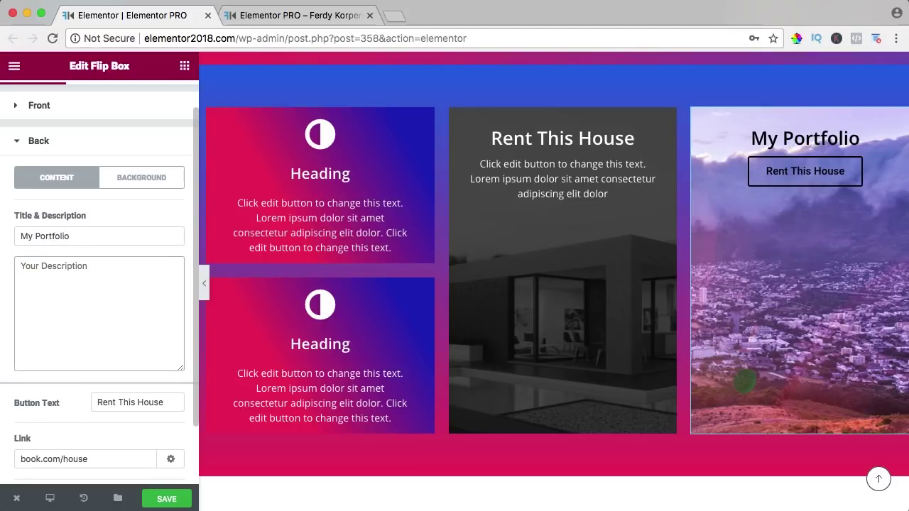
# Set the back button text to PORTFOLIO and its link to /portfolio/.
pyautogui.scroll(-1, 83, 272)
pyautogui.click(130, 376)
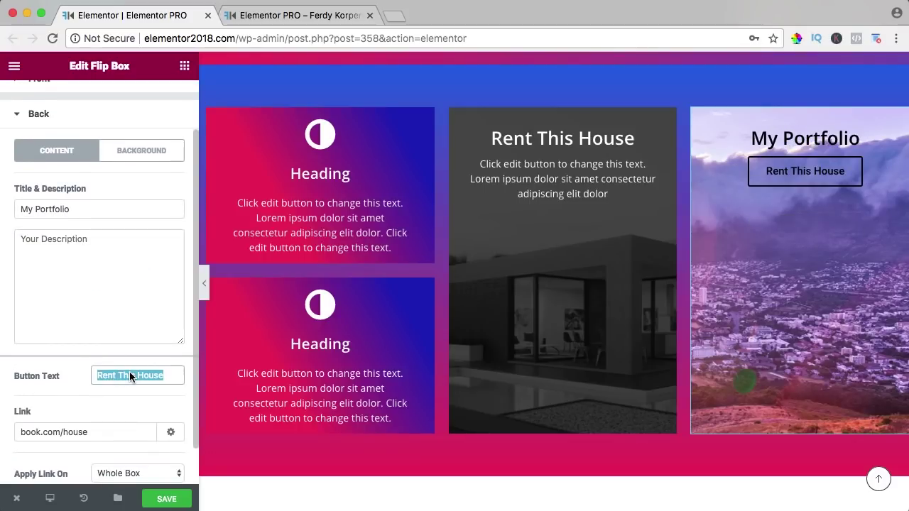
pyautogui.write('PORTFOLIO')
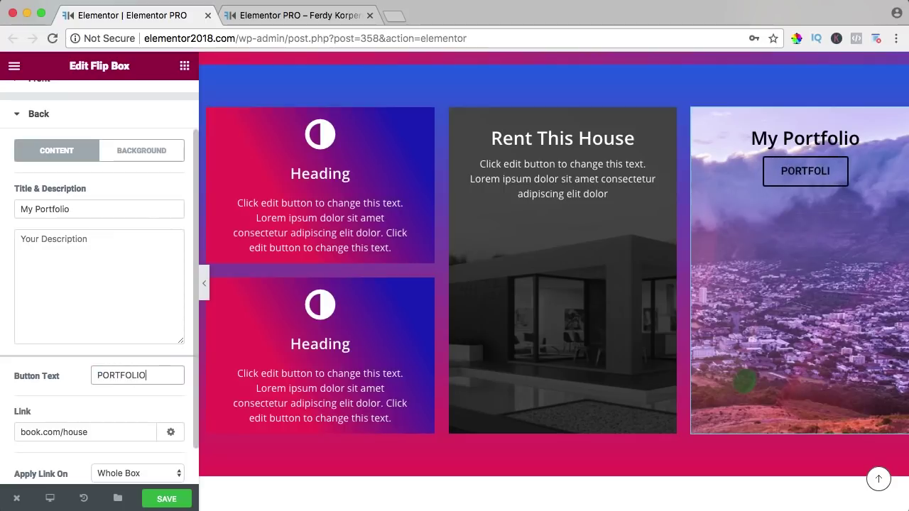
pyautogui.scroll(-2, 122, 379)
pyautogui.moveTo(87, 387); pyautogui.dragTo(8, 389)
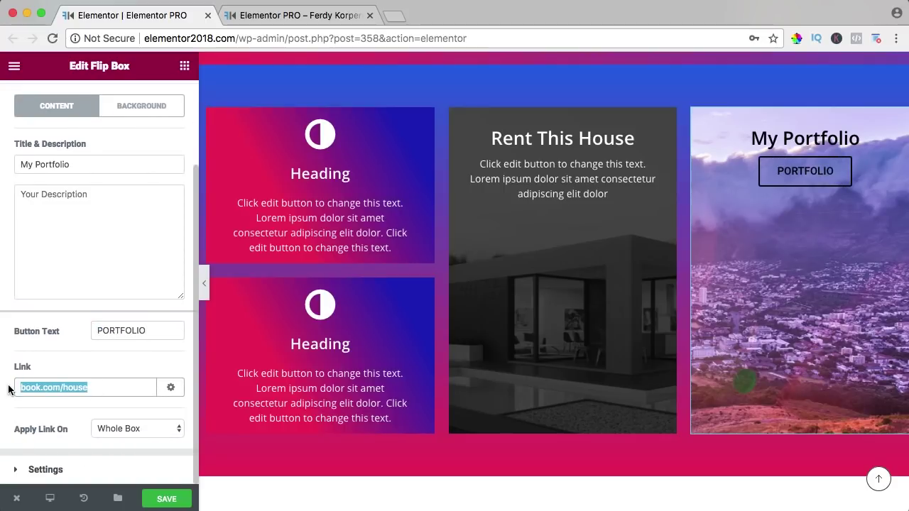
pyautogui.write('/portfolio/')
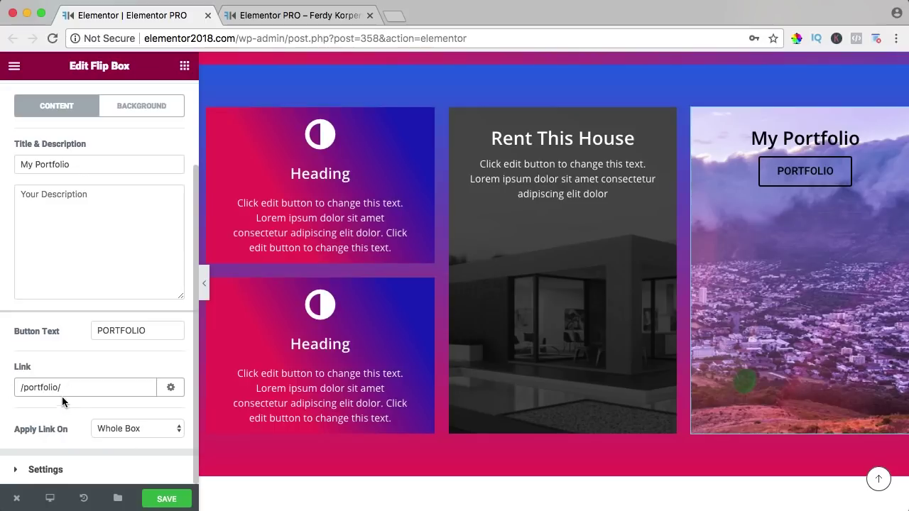
pyautogui.click(30, 470)
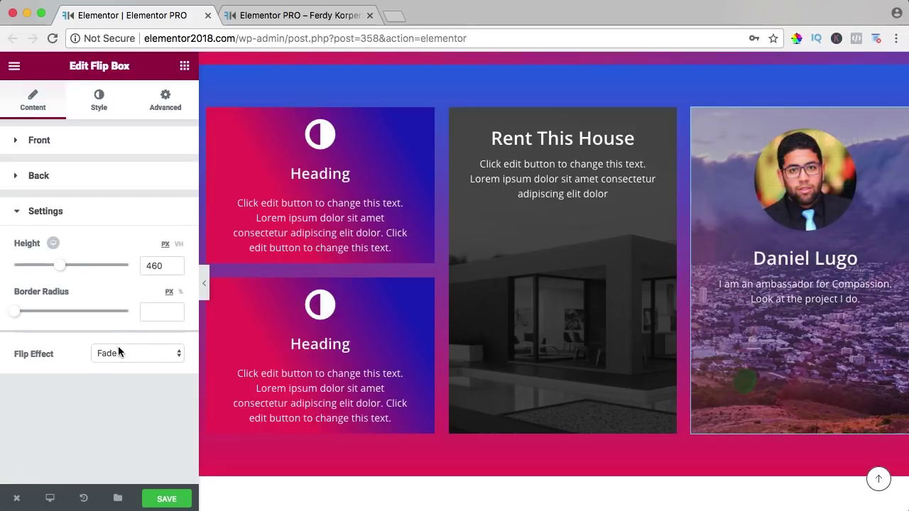
# Set Flip Effect to Flip, enable 3D Depth, and set Flip Direction to Down.
pyautogui.click(115, 352)
pyautogui.click(105, 291)
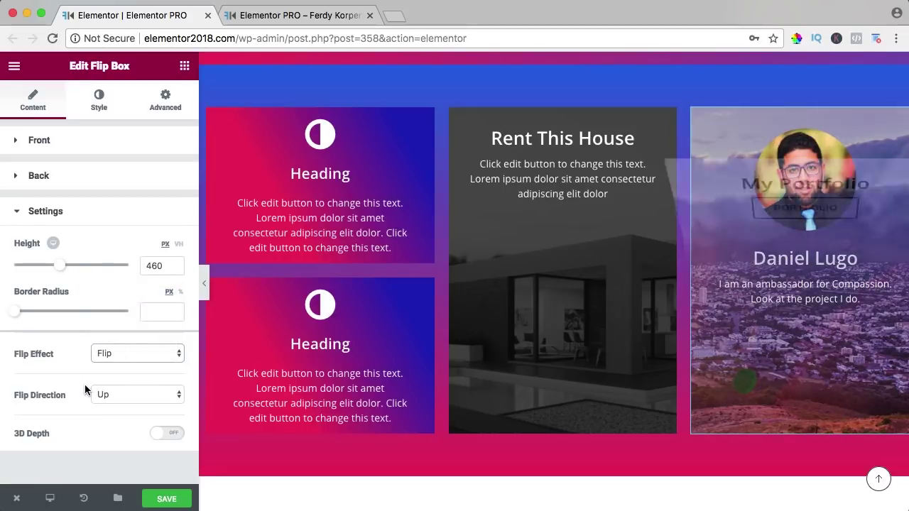
pyautogui.click(160, 433)
pyautogui.click(124, 395)
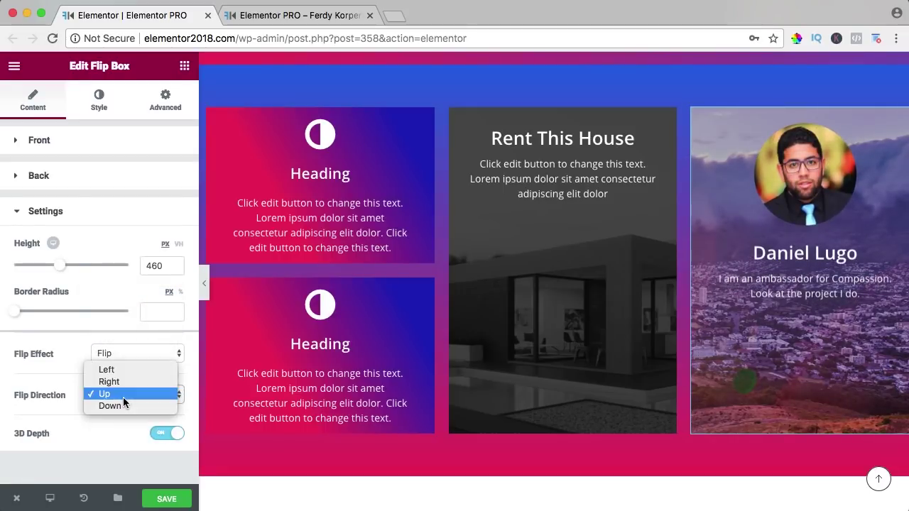
pyautogui.click(115, 405)
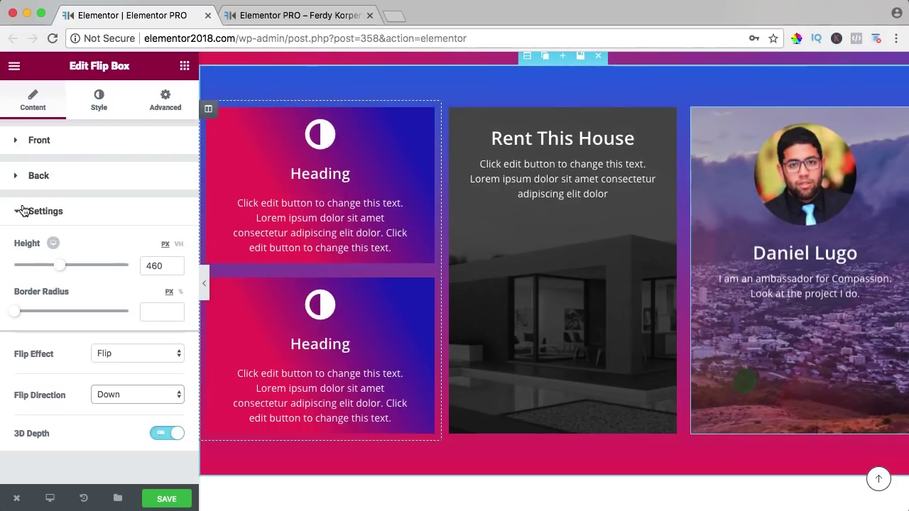
pyautogui.click(93, 107)
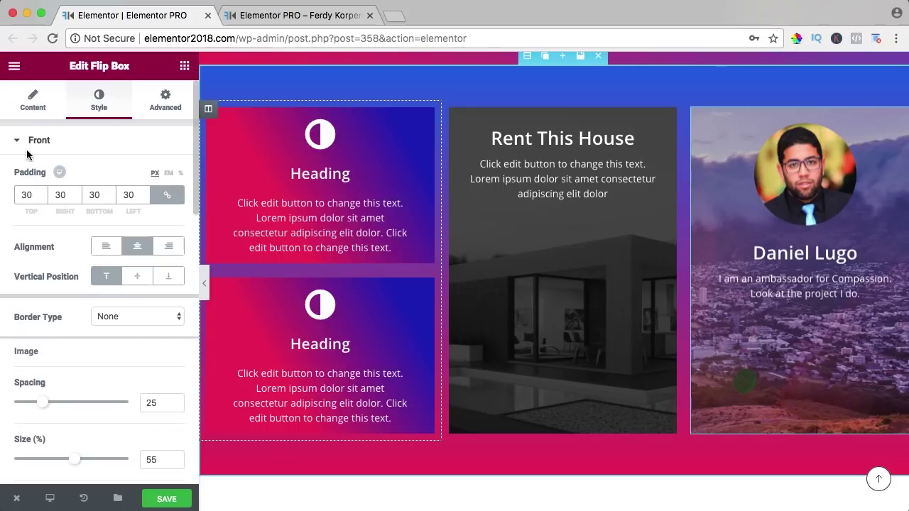
# Vertically centre the back content and make the back title colour white.
pyautogui.click(16, 144)
pyautogui.click(27, 177)
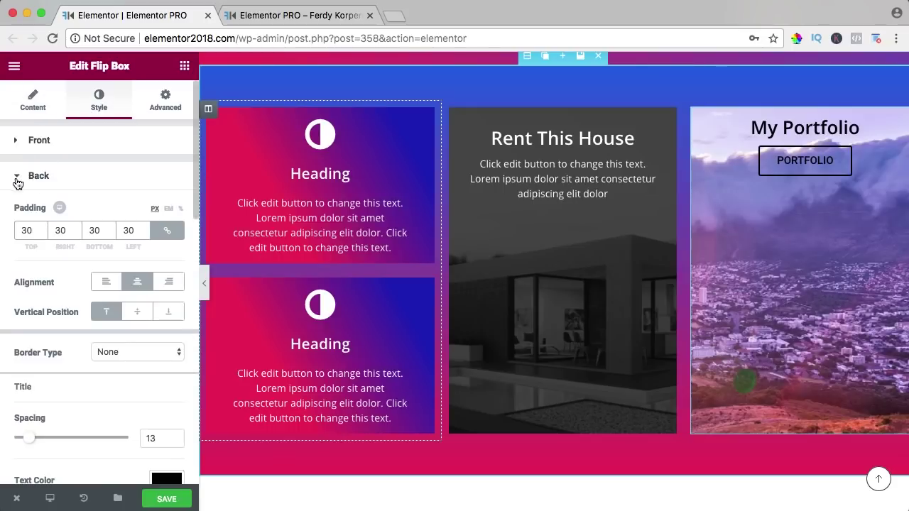
pyautogui.click(139, 318)
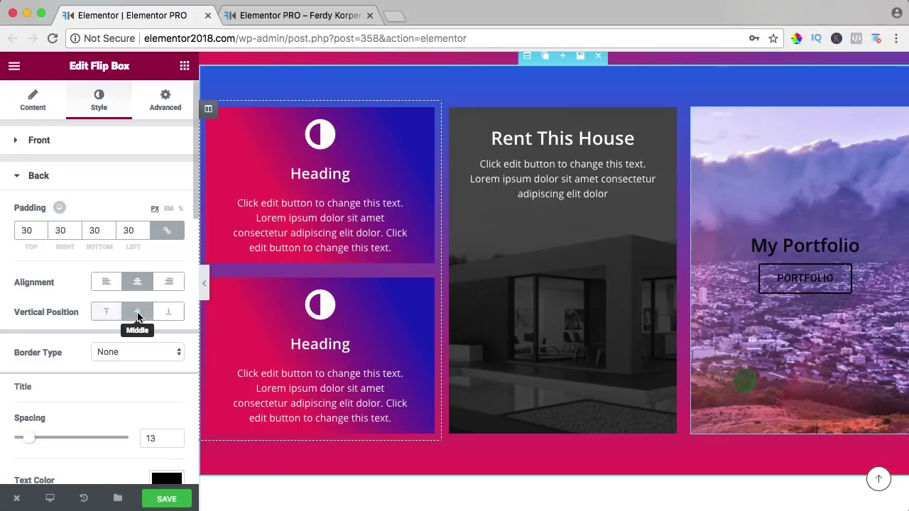
pyautogui.scroll(-3, 137, 355)
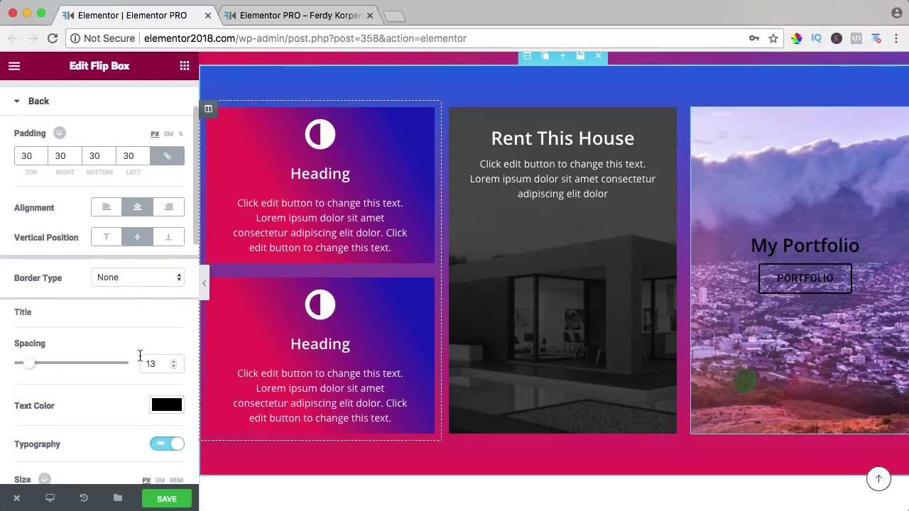
pyautogui.click(159, 405)
pyautogui.scroll(-5, 153, 406)
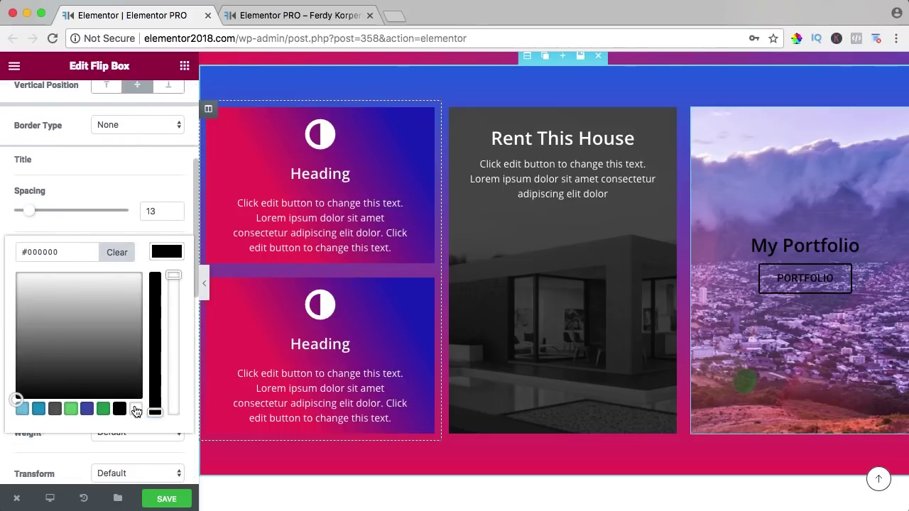
pyautogui.click(136, 410)
pyautogui.click(167, 252)
# Make the button text and border colours white, then save the page.
pyautogui.scroll(-10, 98, 321)
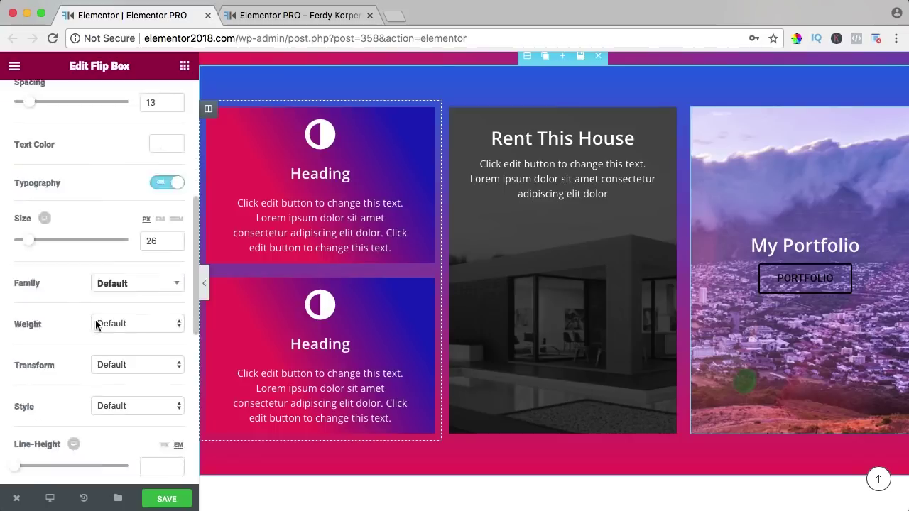
pyautogui.click(160, 281)
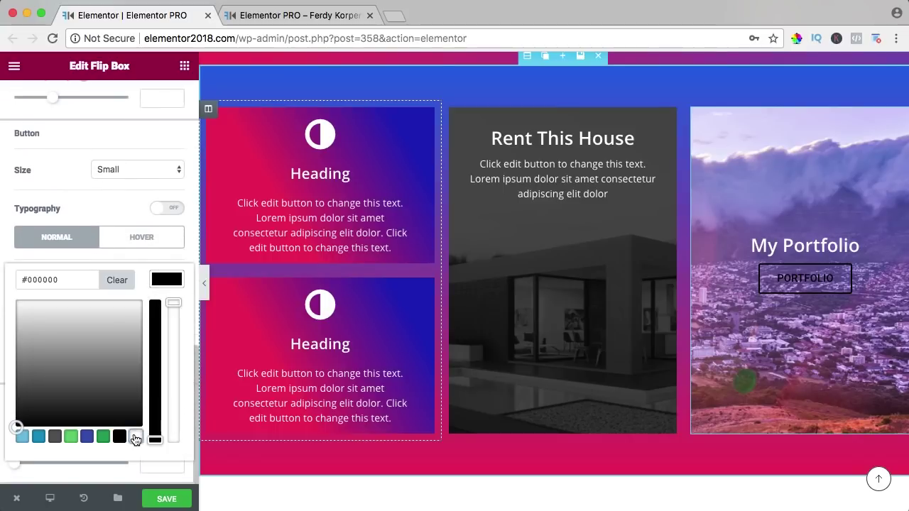
pyautogui.click(136, 438)
pyautogui.click(166, 284)
pyautogui.click(163, 362)
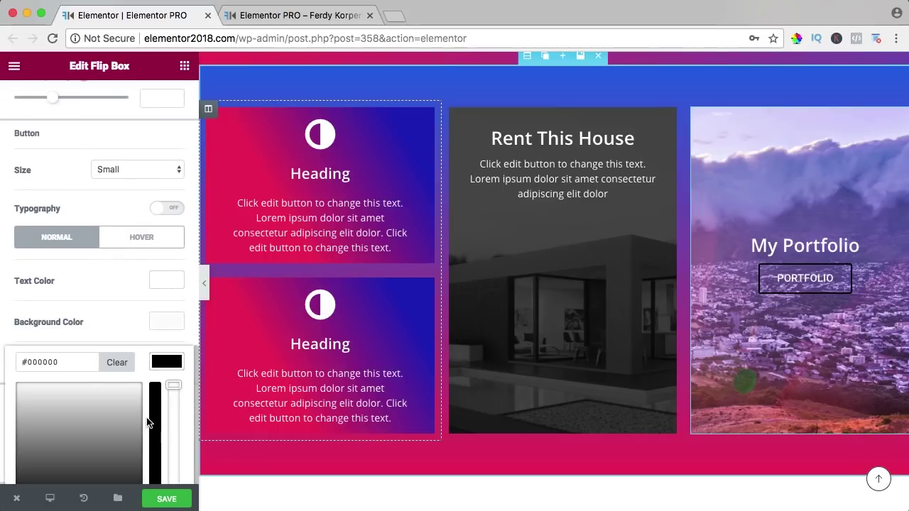
pyautogui.scroll(-2, 147, 423)
pyautogui.click(136, 461)
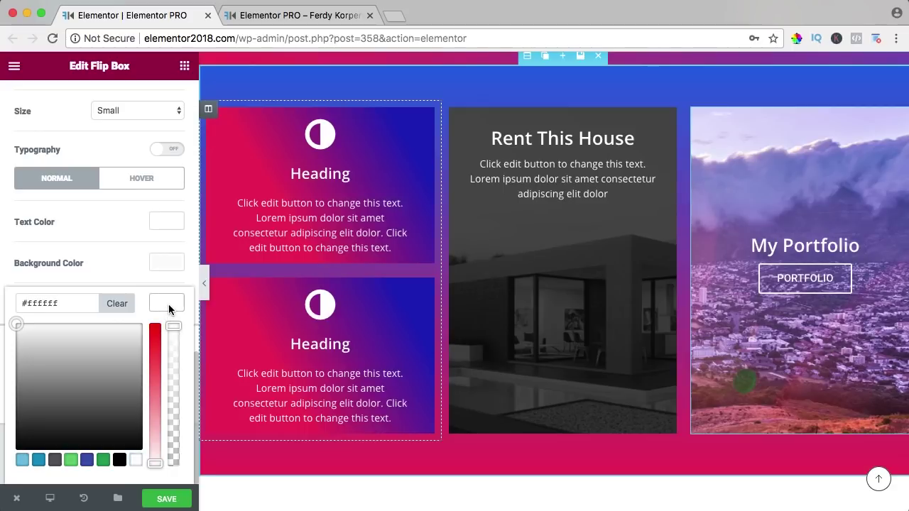
pyautogui.click(168, 304)
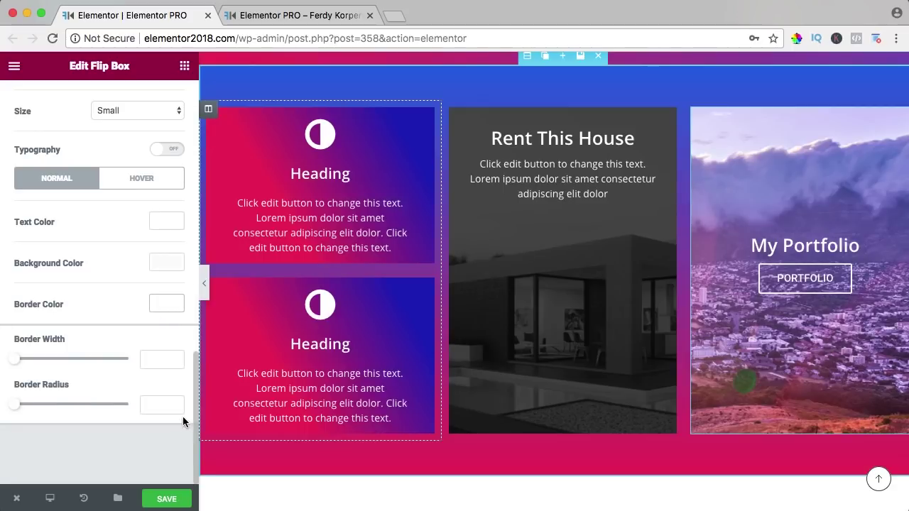
pyautogui.click(165, 502)
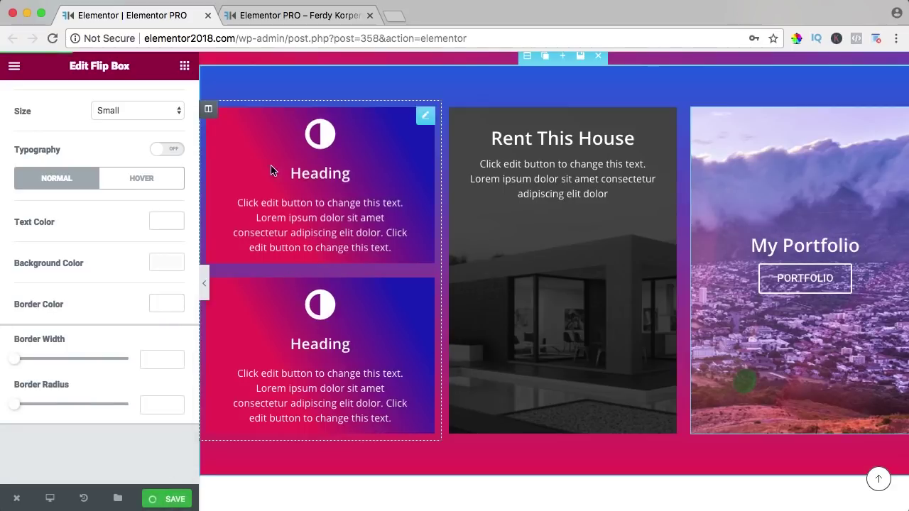
pyautogui.click(279, 15)
# Reload the live page to preview the saved portrait profile flip box.
pyautogui.press('super+r')
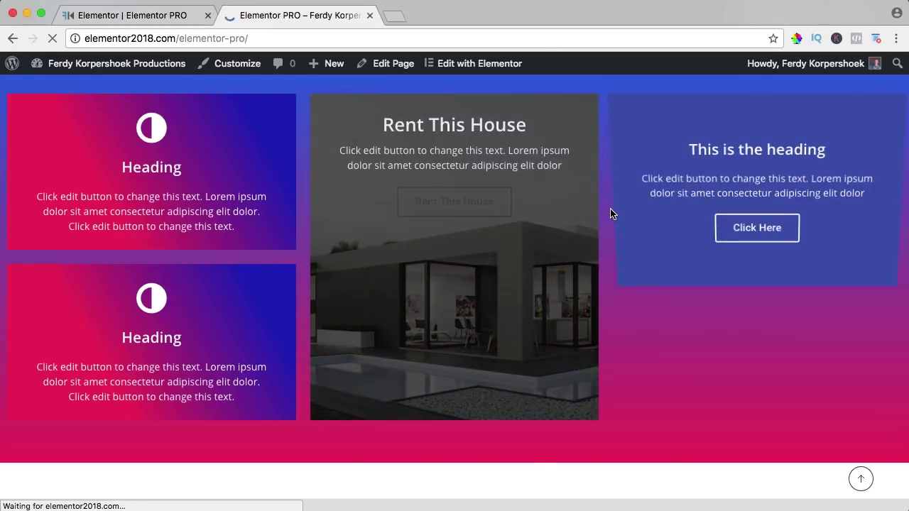
pyautogui.scroll(-1, 497, 213)
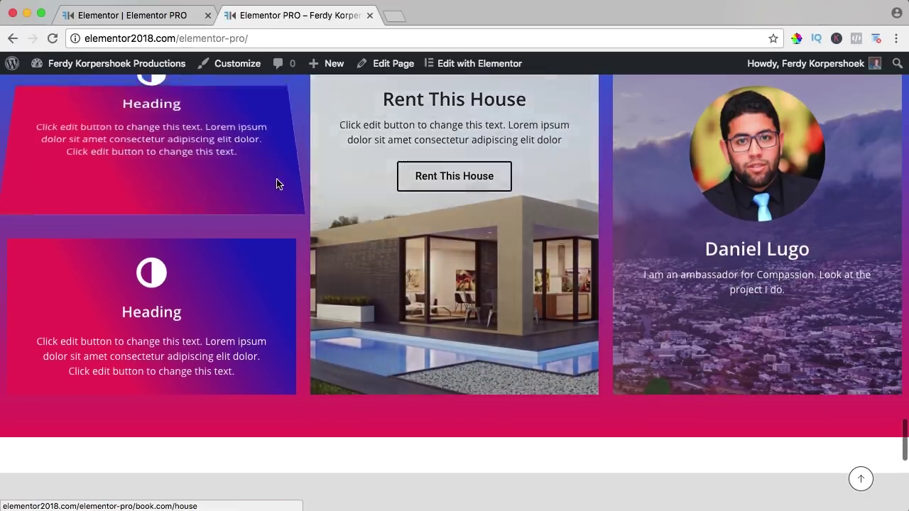
pyautogui.scroll(2, 301, 184)
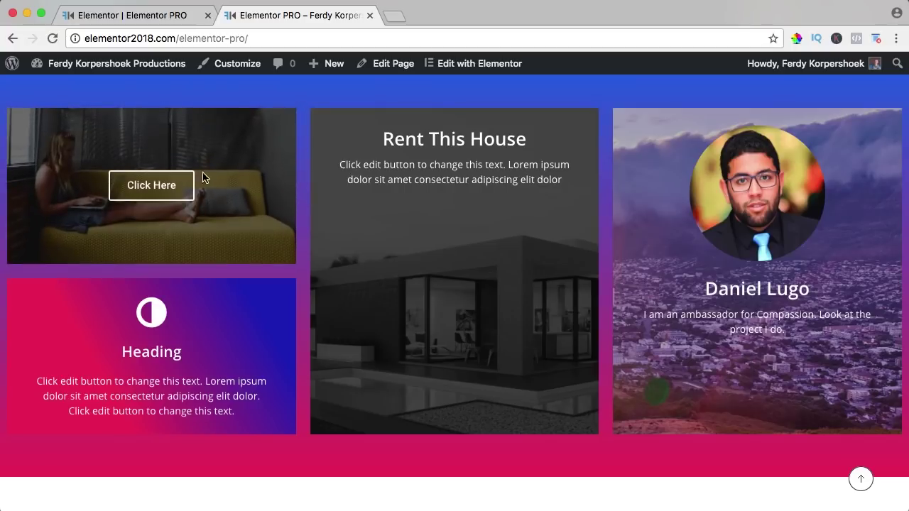